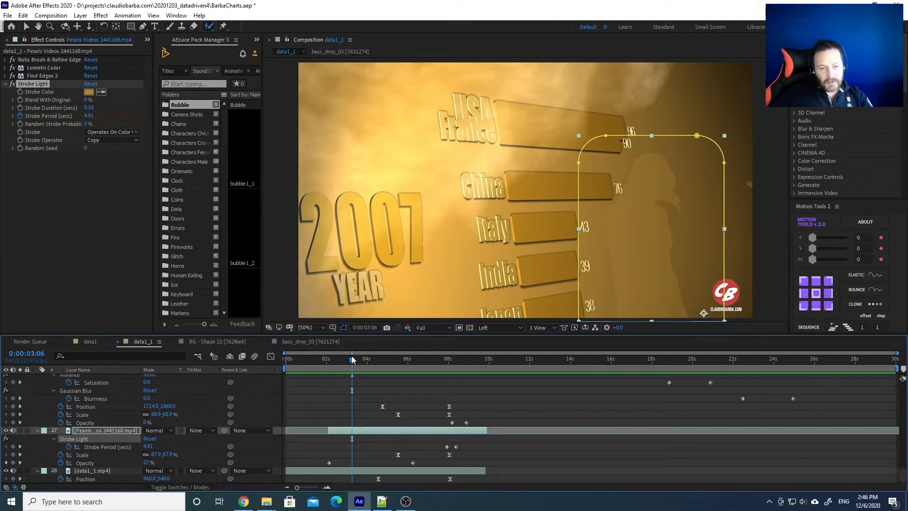
Scrub back and forth through the gold bar chart animation to preview its frames
drag(313, 363, 355, 355)
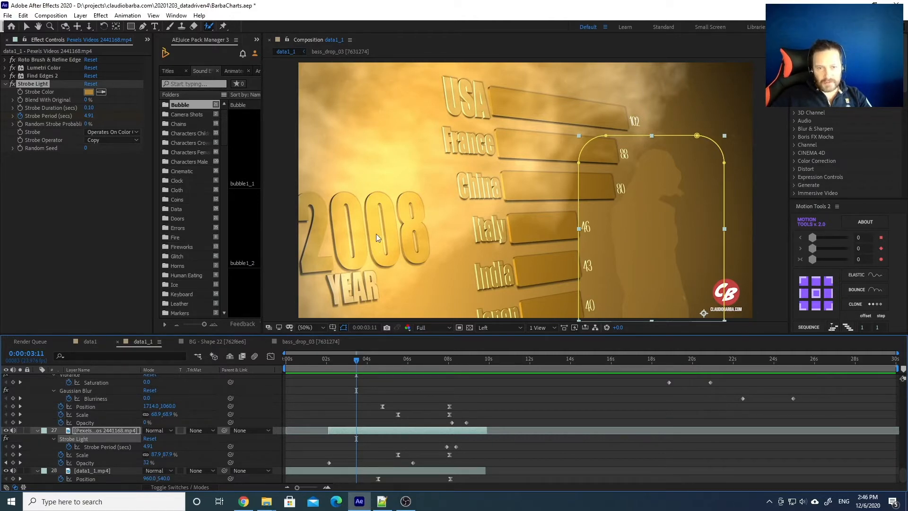
drag(356, 363, 482, 363)
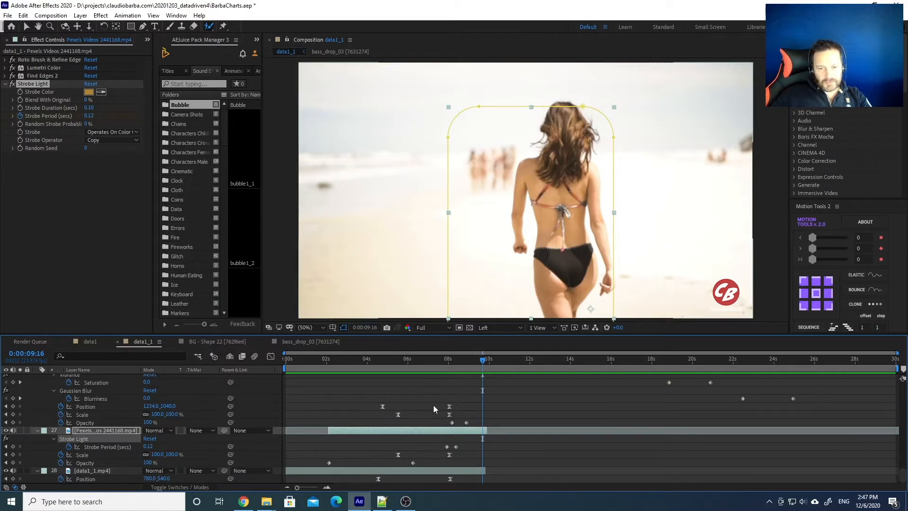
drag(455, 358, 403, 361)
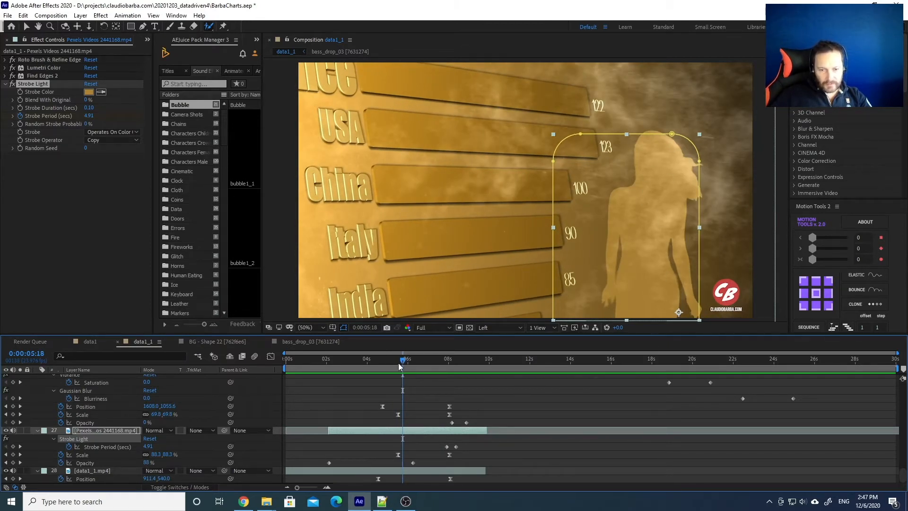
drag(400, 362, 488, 362)
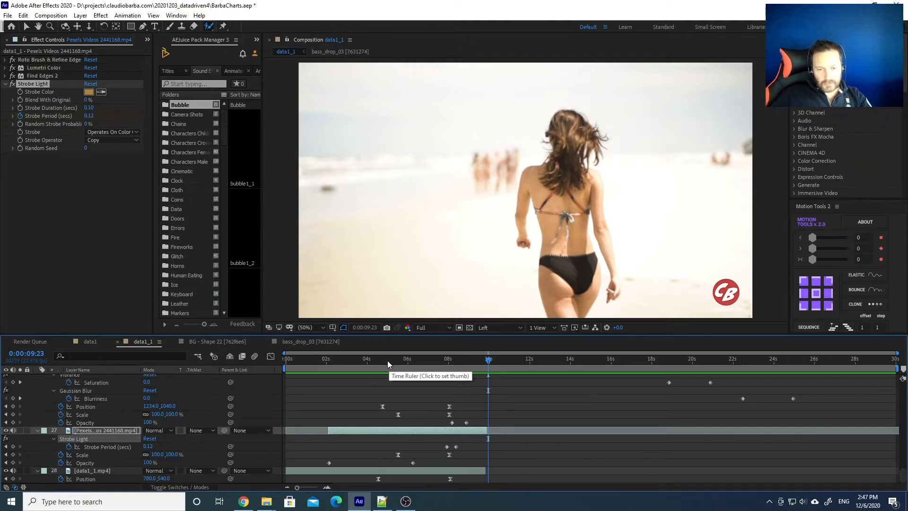
drag(378, 360, 722, 359)
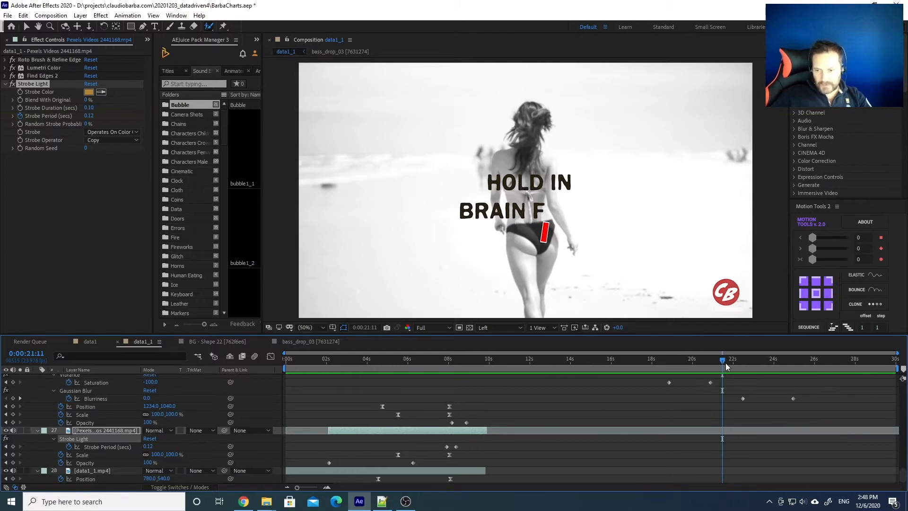
drag(722, 364, 741, 365)
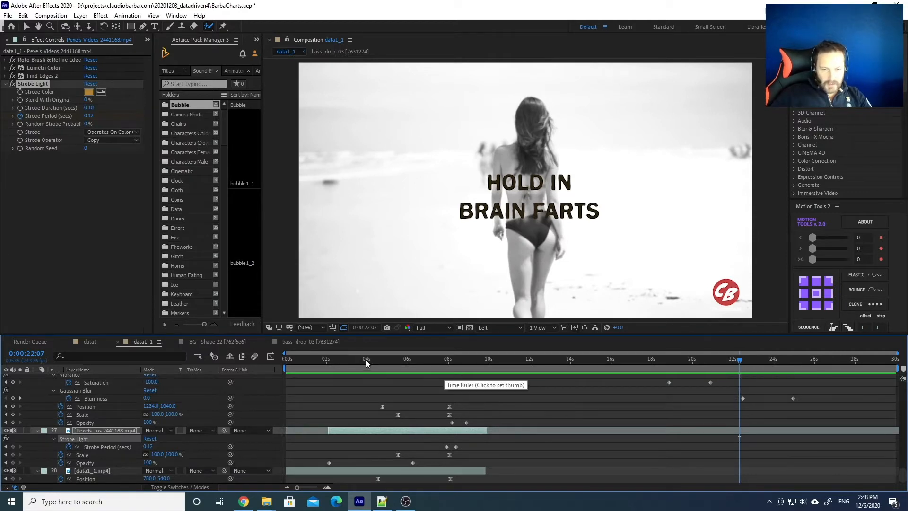
click(327, 361)
click(318, 363)
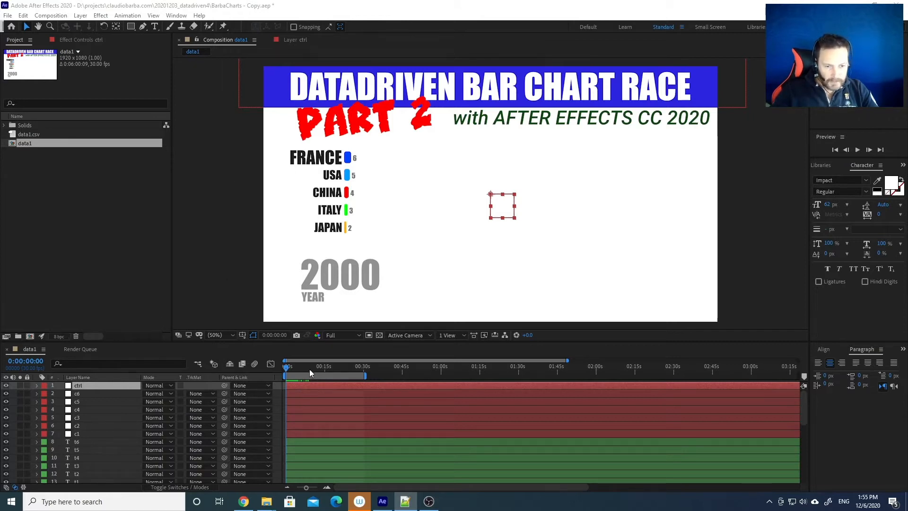
Set the ctrl layer's visiblecolumns slider to 7 so an INDIA bar appears, then scrub to check
mouse_move(286, 367)
mouse_down()
mouse_move(312, 369)
mouse_move(286, 369)
mouse_move(308, 369)
mouse_move(298, 369)
mouse_up()
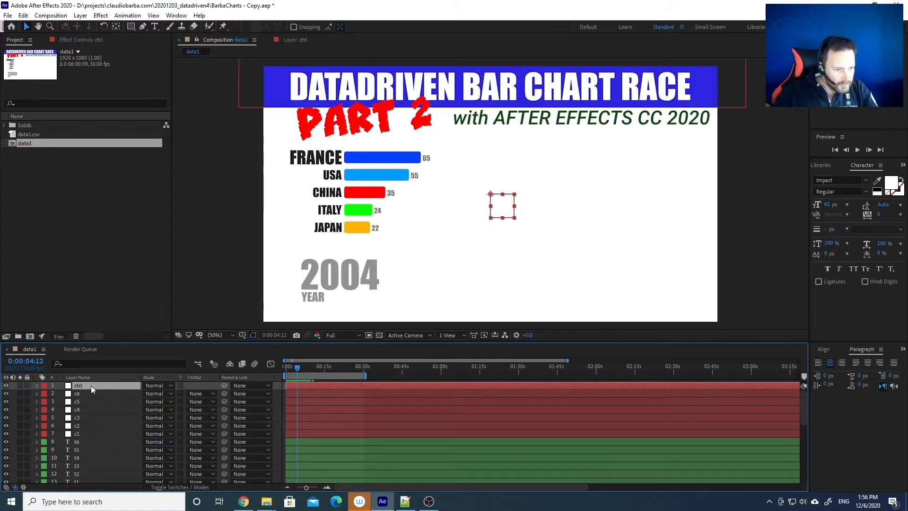
click(81, 40)
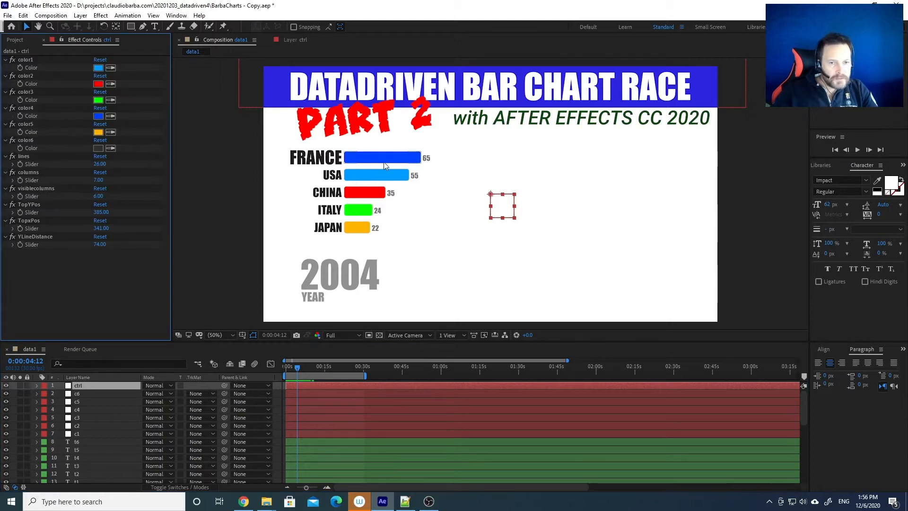
click(98, 196)
text(7)
key(Return)
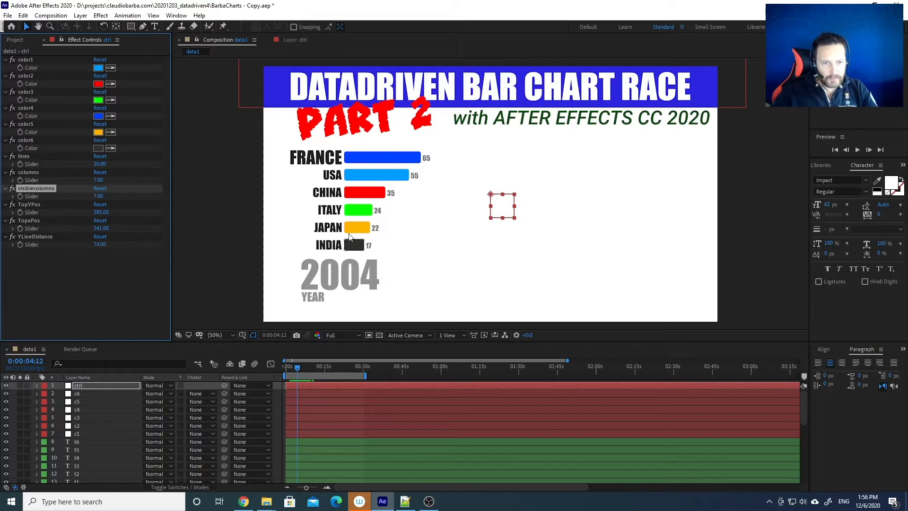
drag(324, 370, 293, 370)
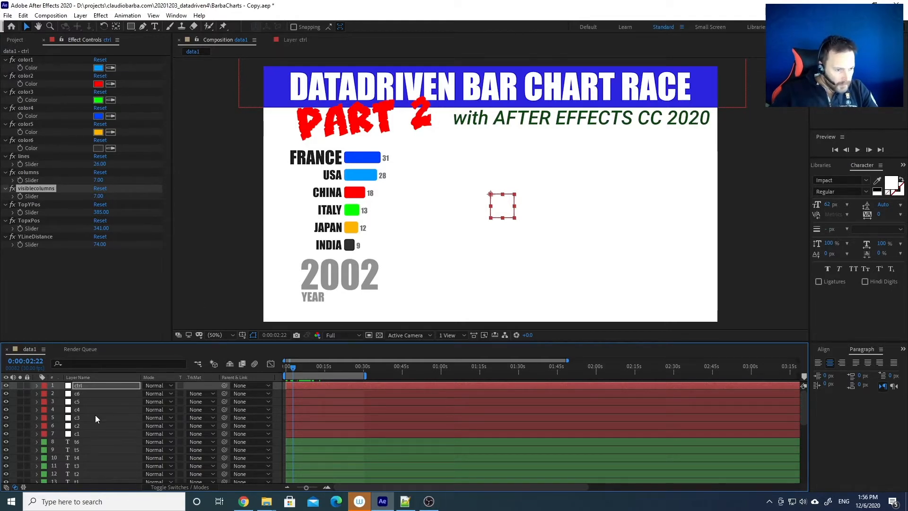
Unlock layers 28–33 and delete the PART 2, subtitle, title and background Title layers
scroll(87, 415, down, 6)
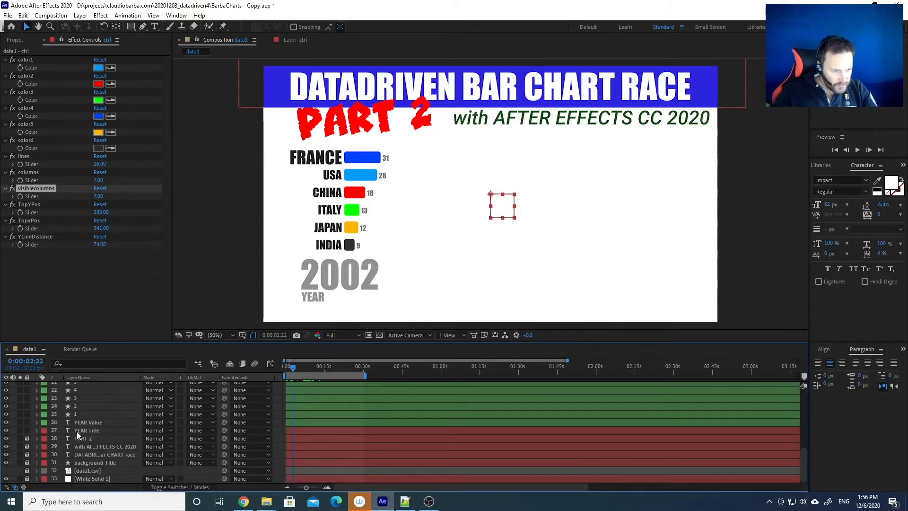
drag(27, 440, 26, 475)
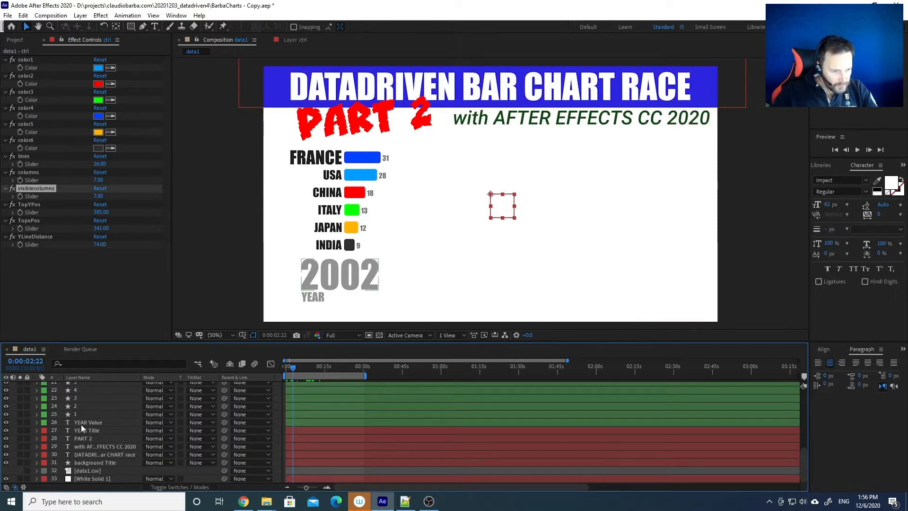
click(86, 438)
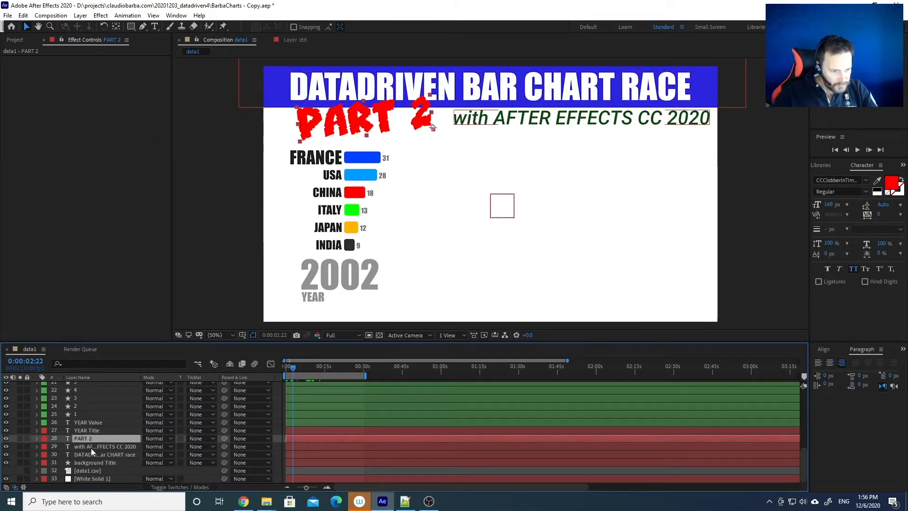
ctrl+click(92, 447)
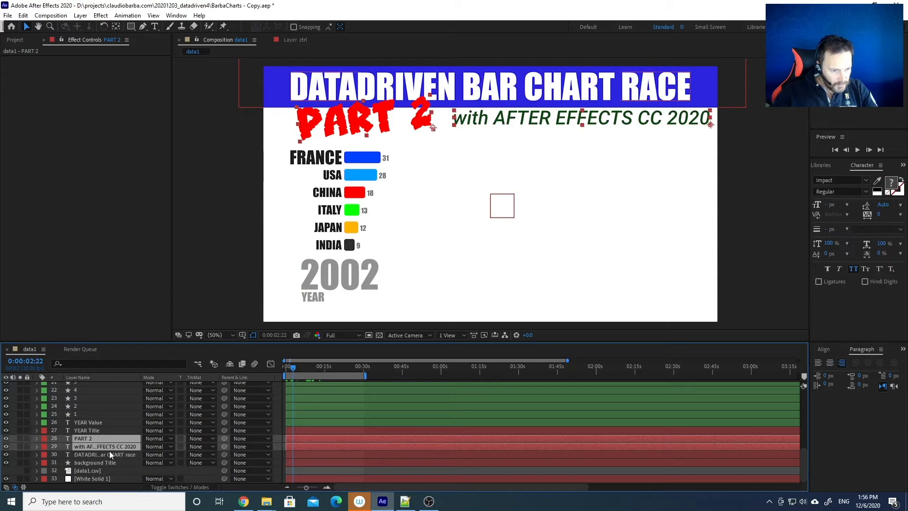
ctrl+click(83, 455)
ctrl+click(86, 462)
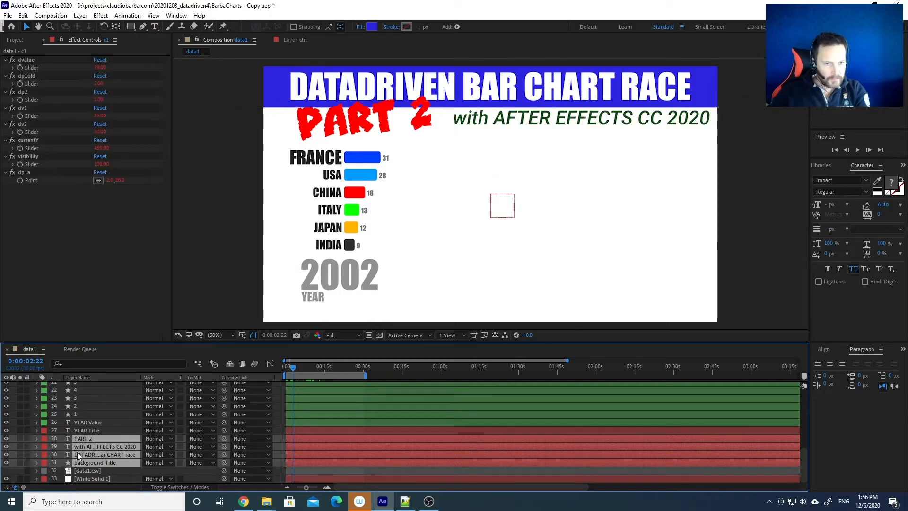
key(Delete)
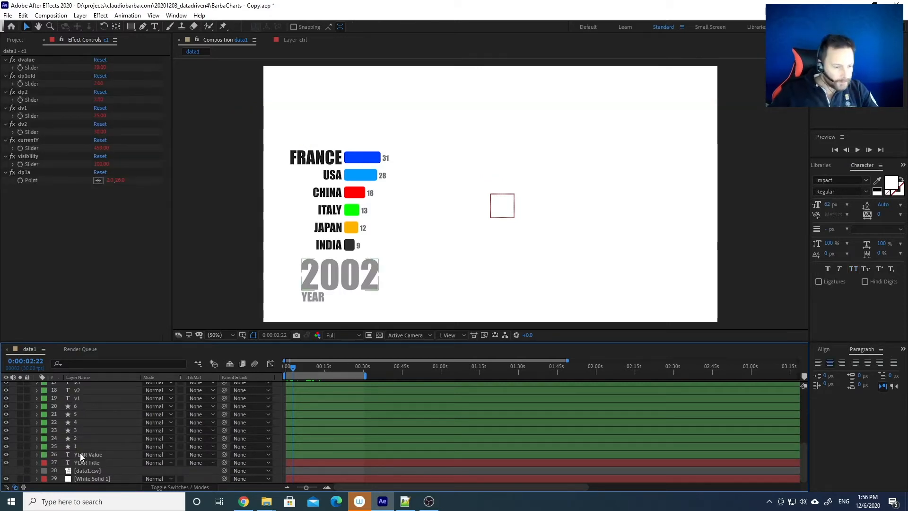
Select the c1 layer and display the layer switch columns
scroll(81, 456, up, 5)
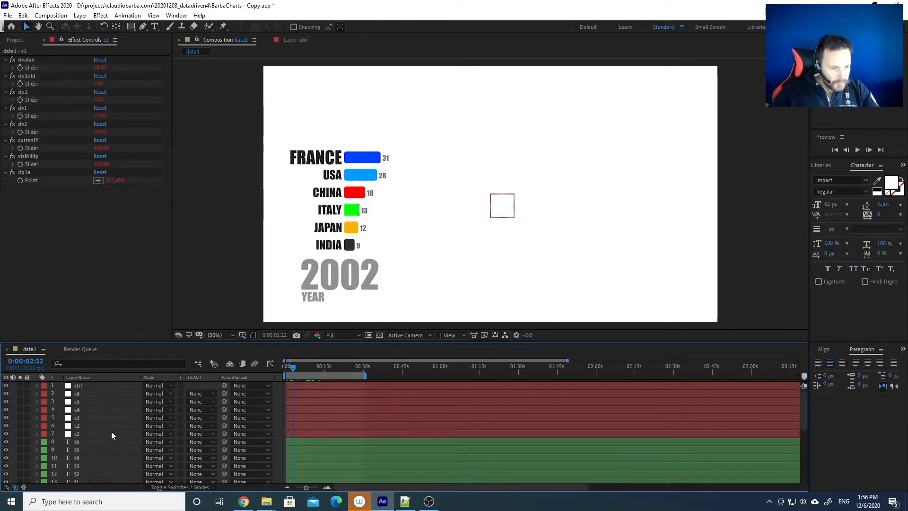
click(100, 434)
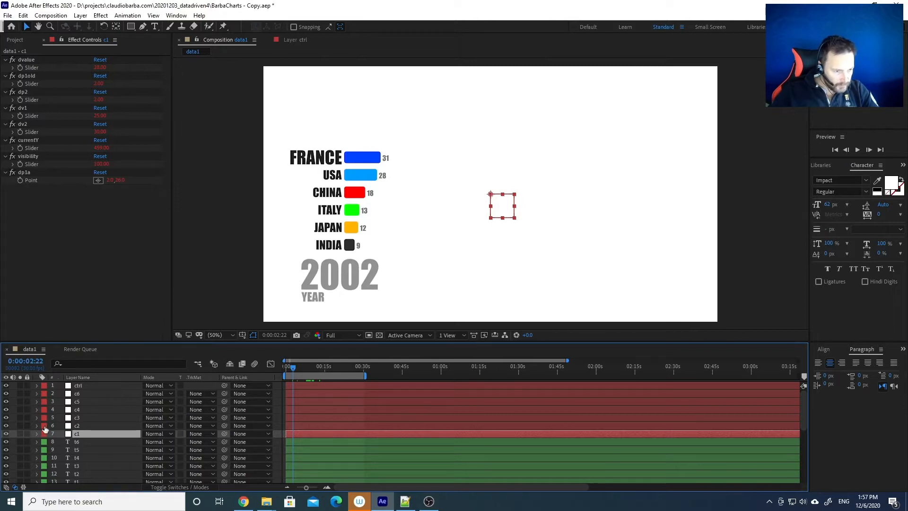
click(174, 489)
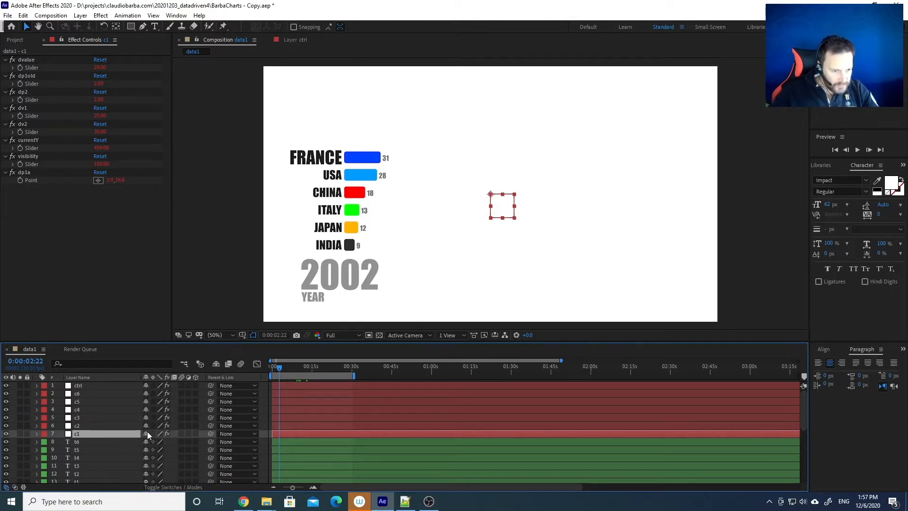
Mark the country layers c2–c6 as shy, hide shy layers, and enlarge the timeline panel
drag(147, 435, 146, 399)
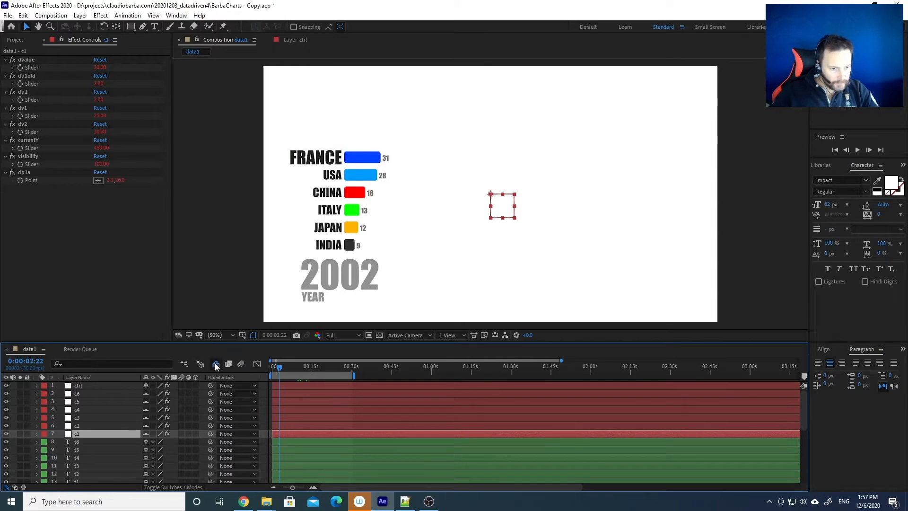
click(216, 364)
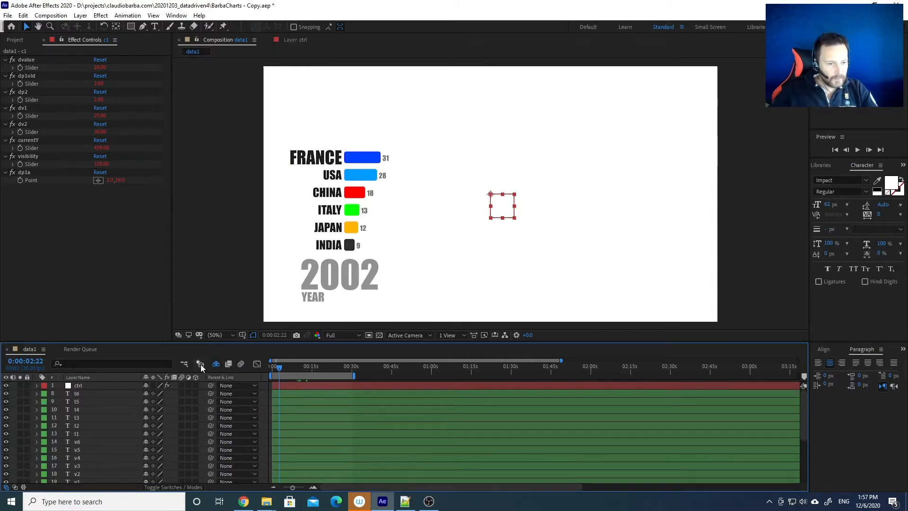
click(216, 365)
click(215, 365)
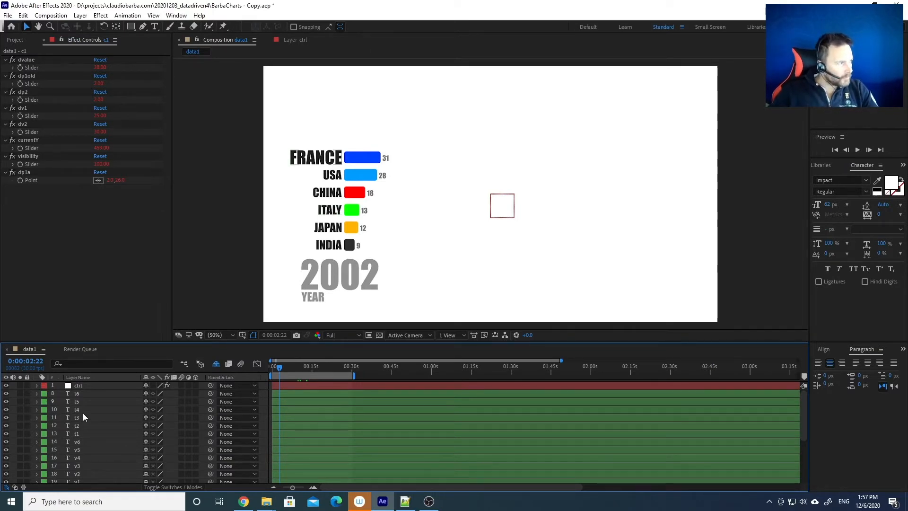
drag(116, 344, 125, 266)
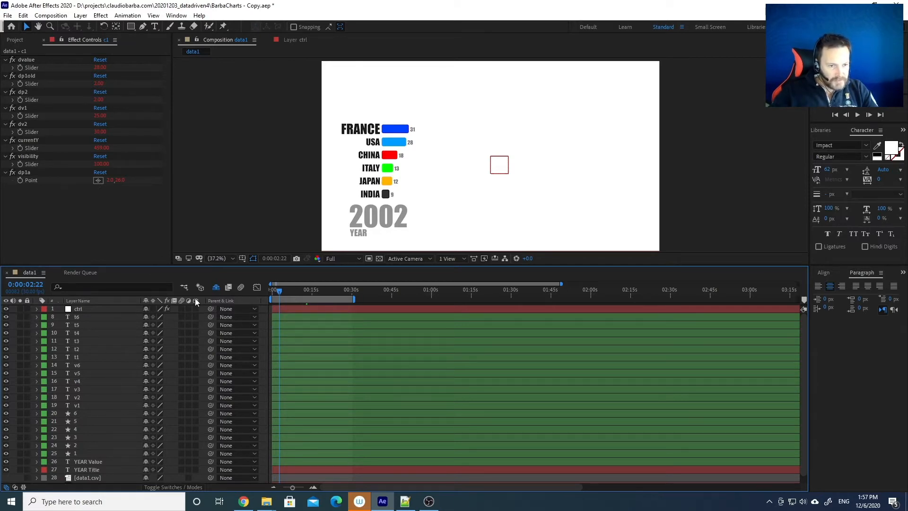
Select every layer from t6 down to YEAR Title
click(167, 488)
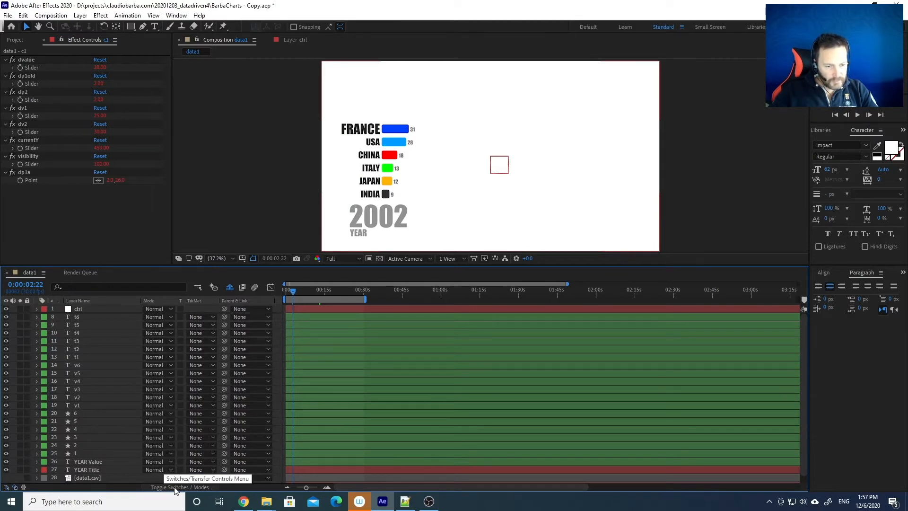
click(173, 488)
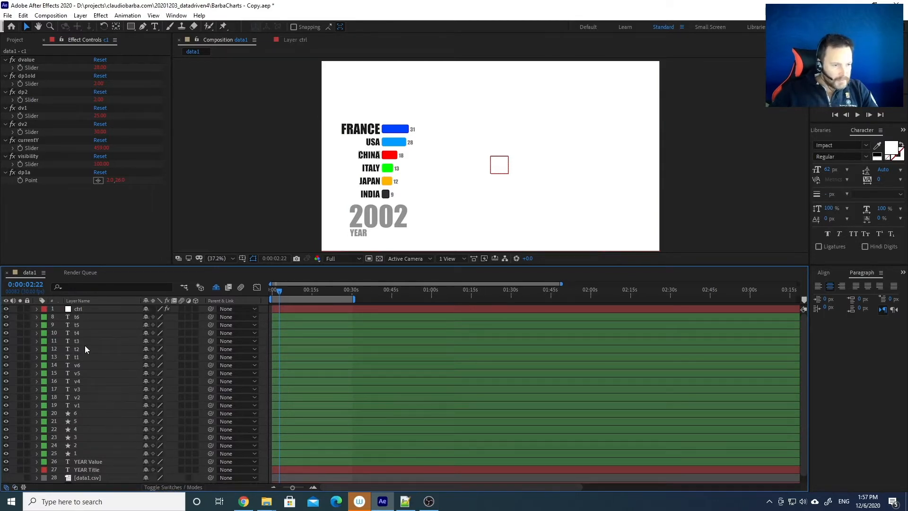
click(90, 319)
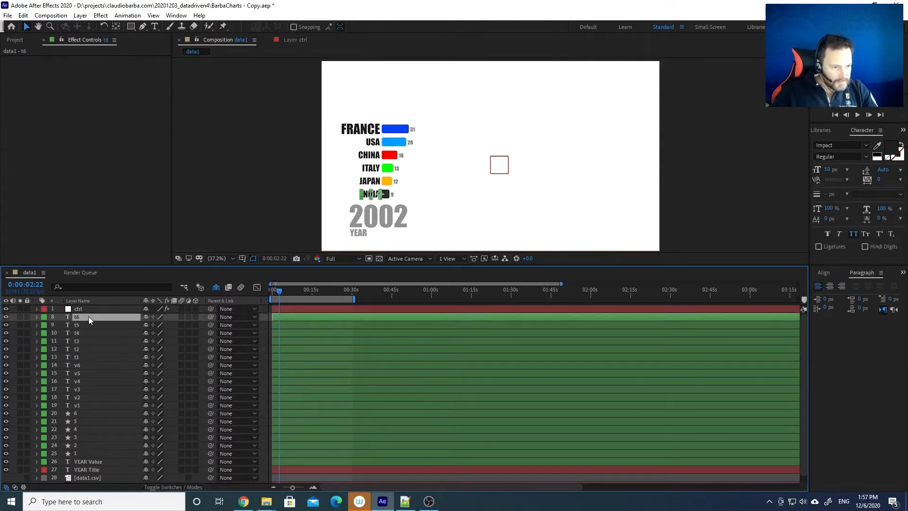
shift+click(96, 470)
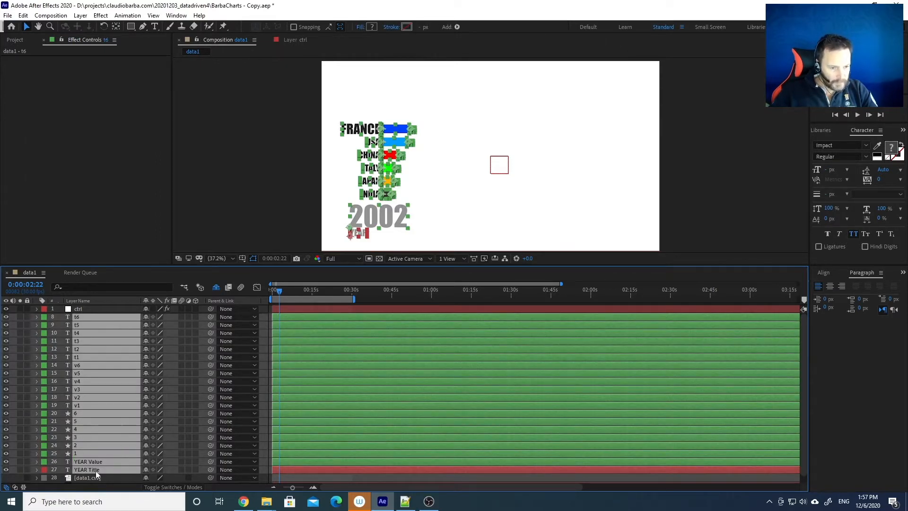
click(195, 316)
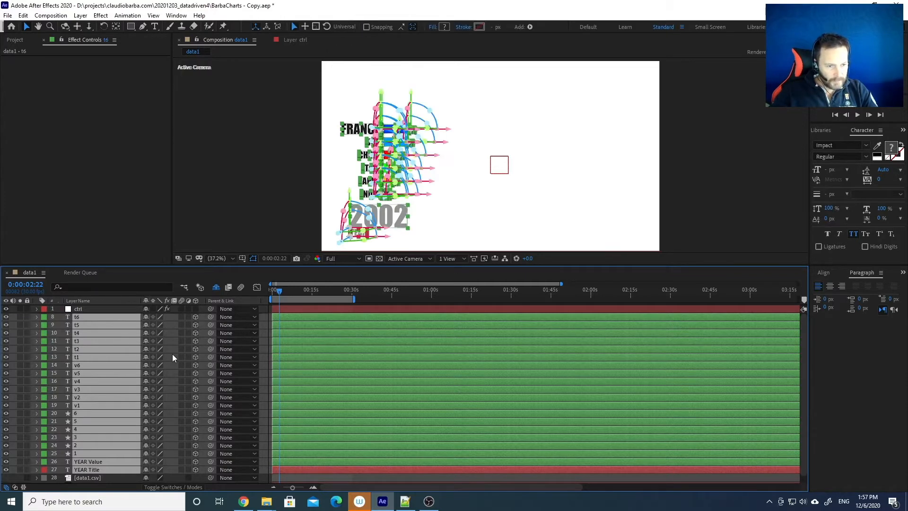
click(118, 310)
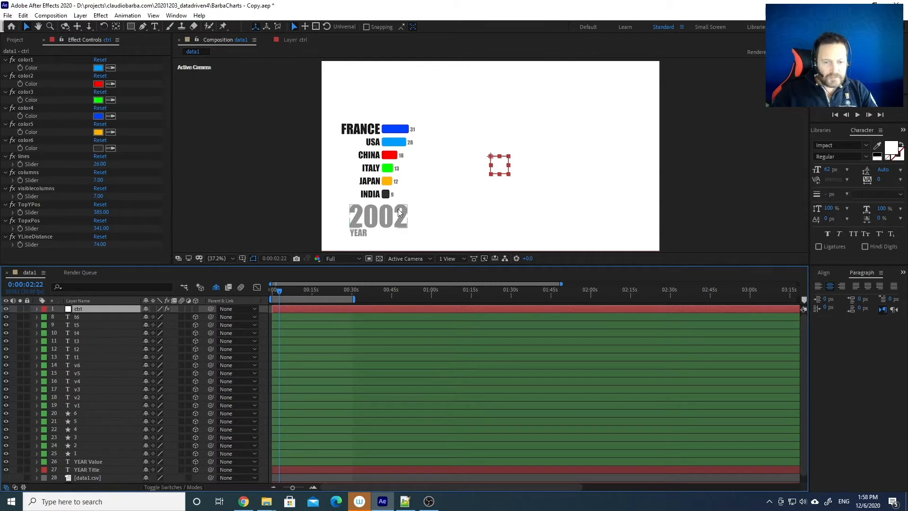
click(411, 259)
click(415, 259)
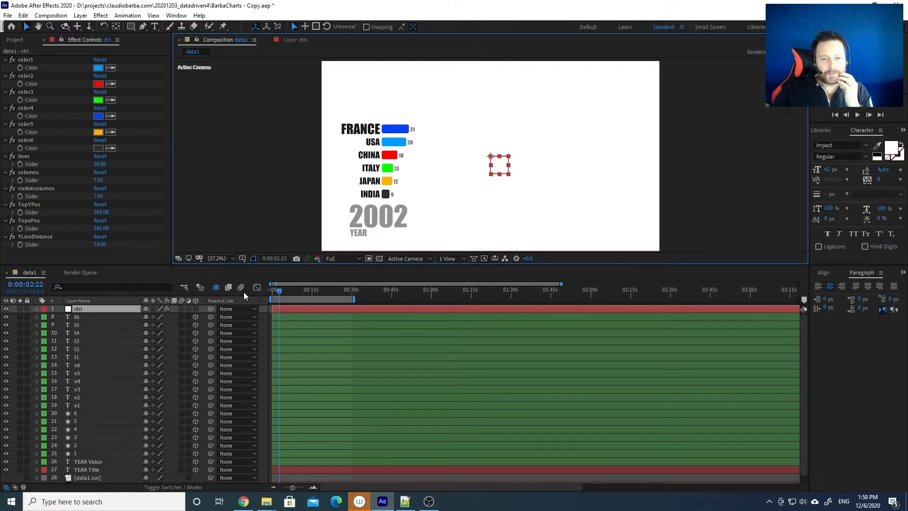
Switch the viewer to a 4 Views layout and make the Composition viewer taller
click(451, 260)
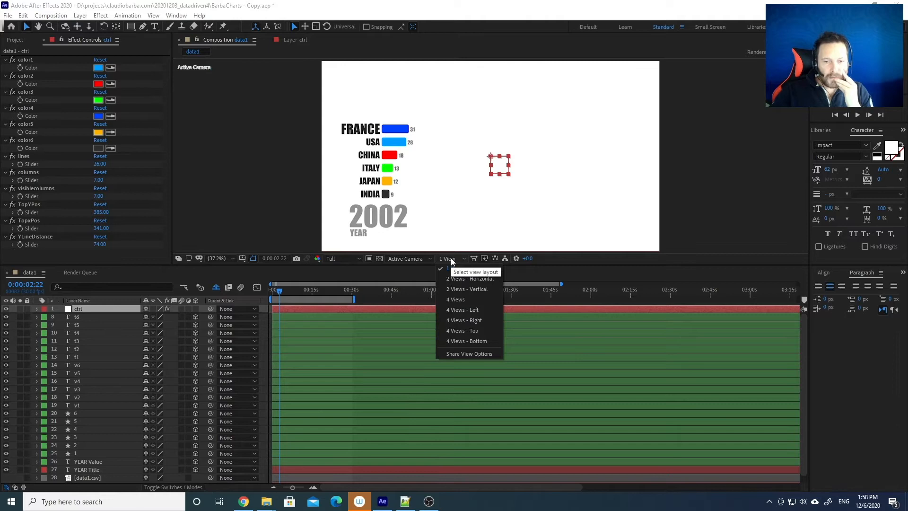
click(455, 299)
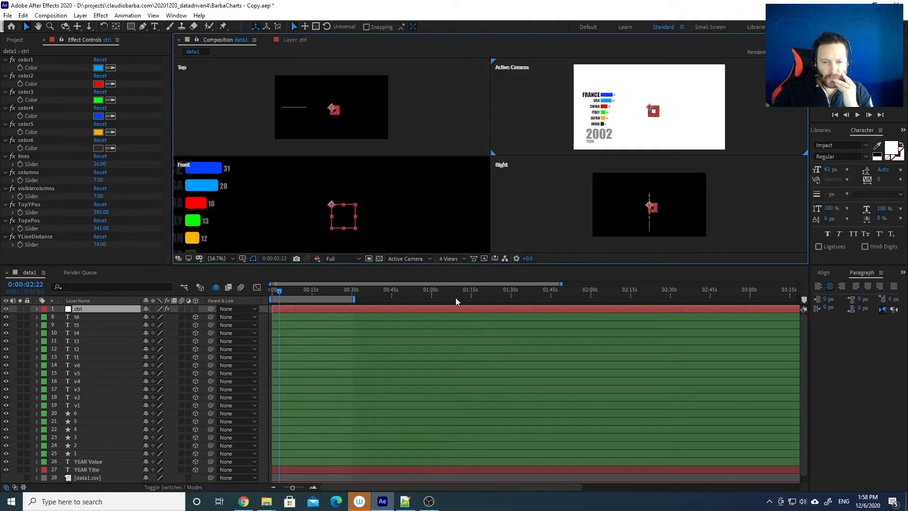
drag(452, 264, 453, 310)
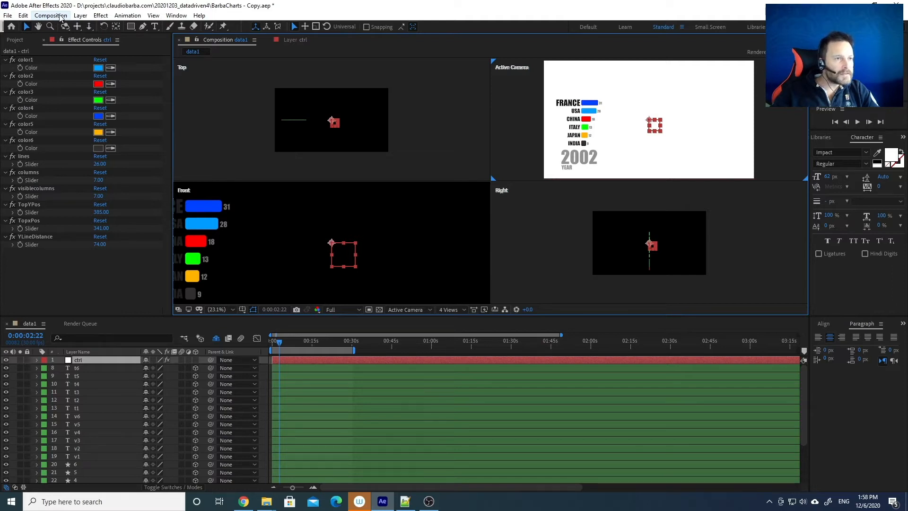
Add an 80mm camera layer named Camera 1 through Layer > New > Camera
click(81, 17)
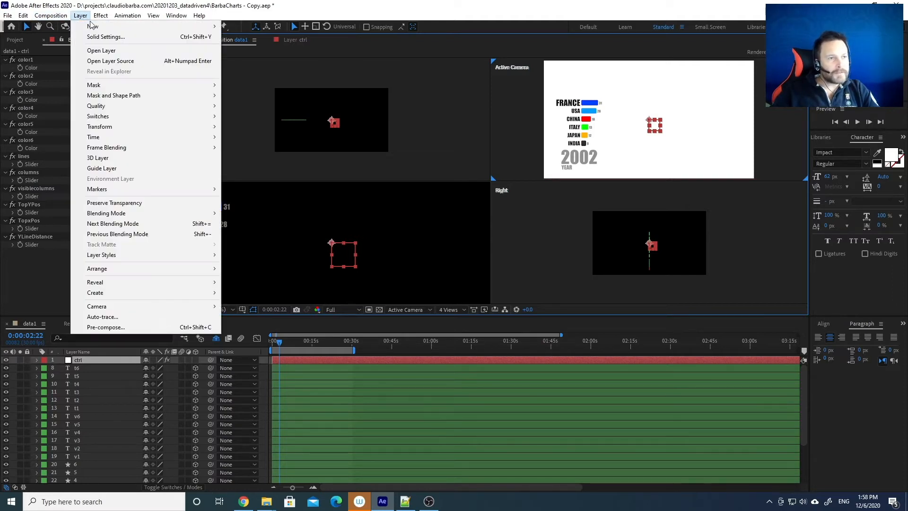
mouse_move(95, 27)
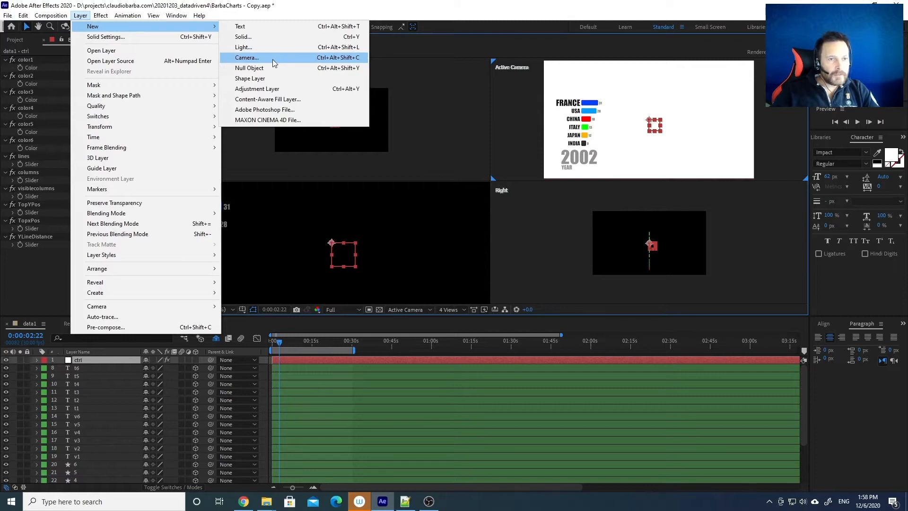
click(272, 58)
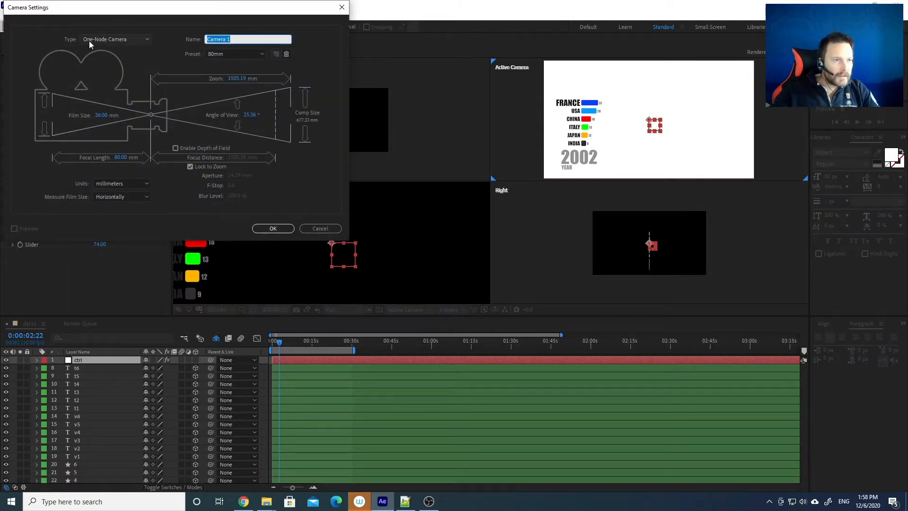
click(273, 229)
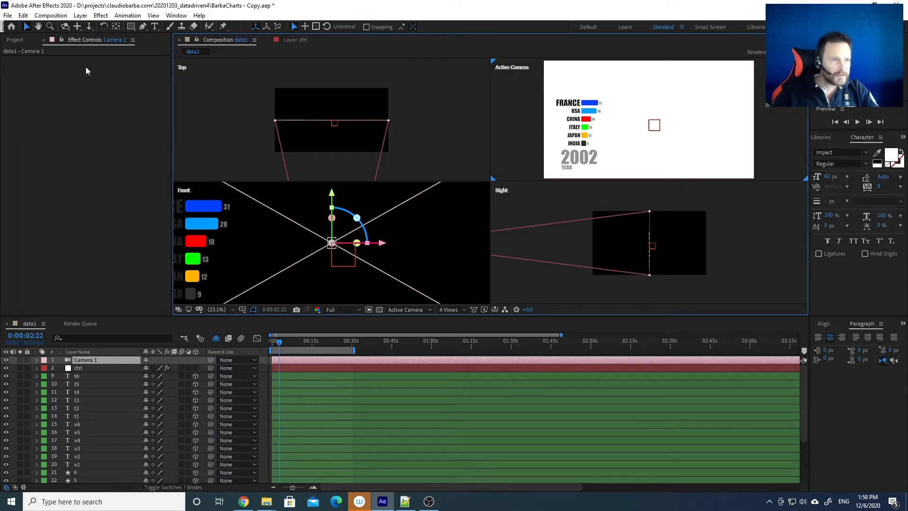
Add a null object named 'camera rig' and parent Camera 1 to it
click(81, 15)
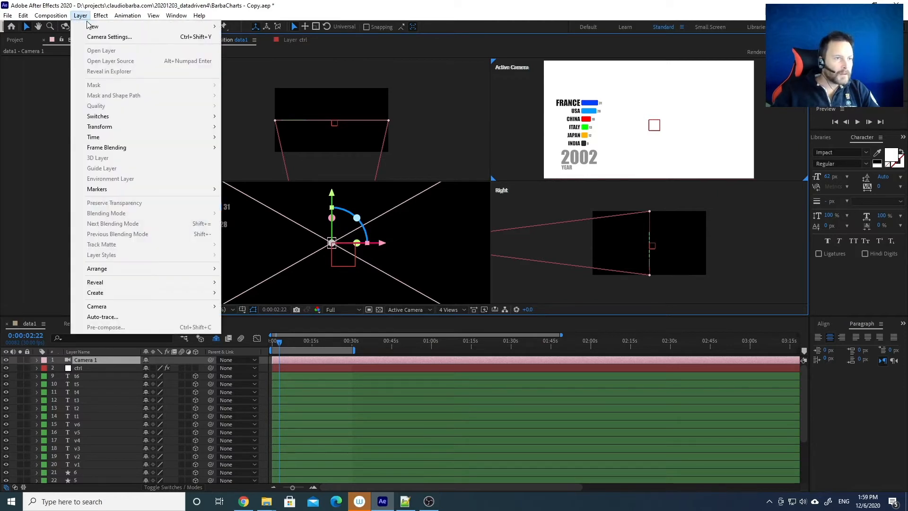
mouse_move(92, 26)
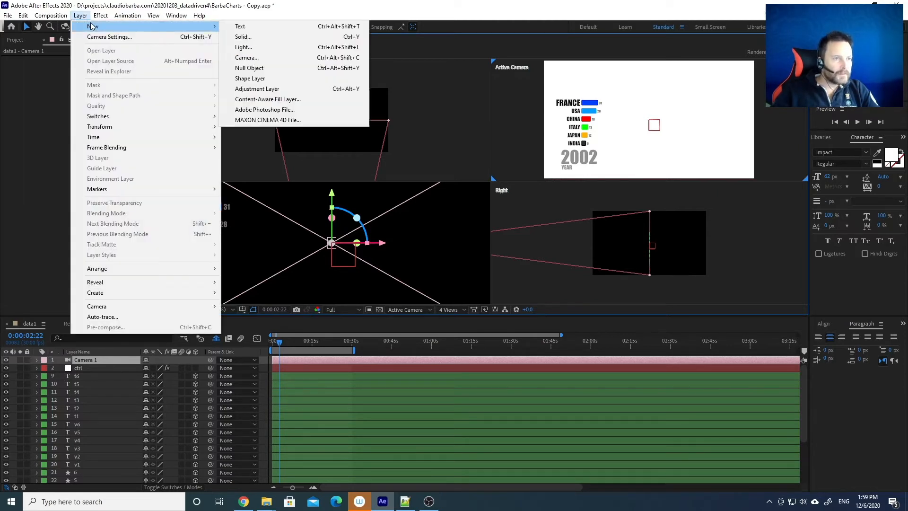
click(256, 68)
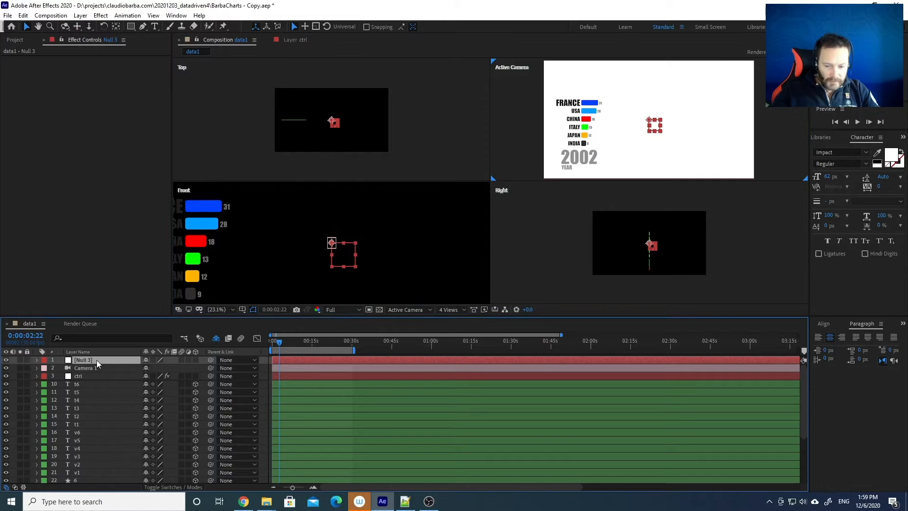
key(Return)
text(camera rig)
key(Return)
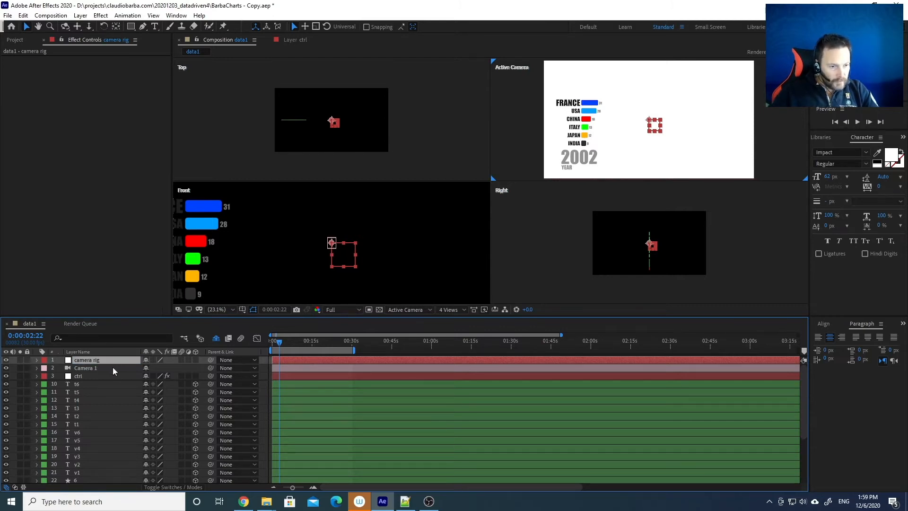
click(102, 367)
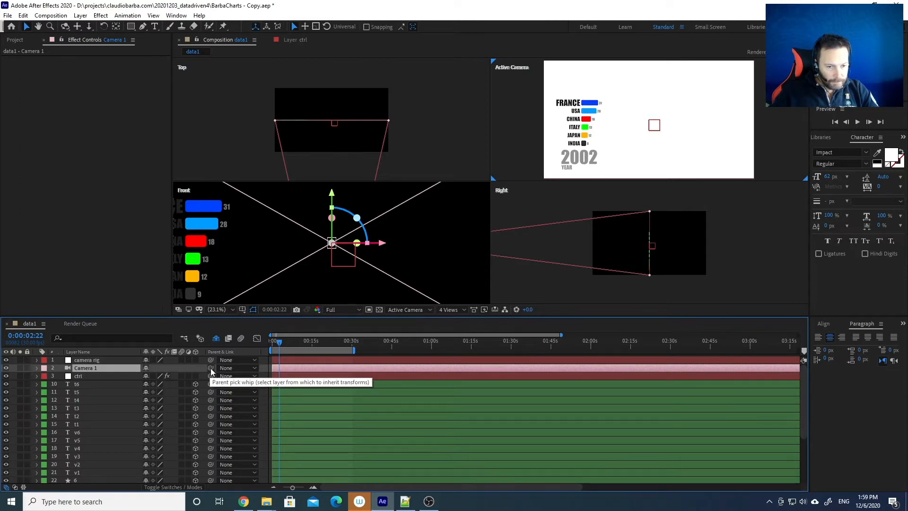
mouse_move(211, 368)
mouse_down()
mouse_move(166, 358)
mouse_move(203, 359)
mouse_up()
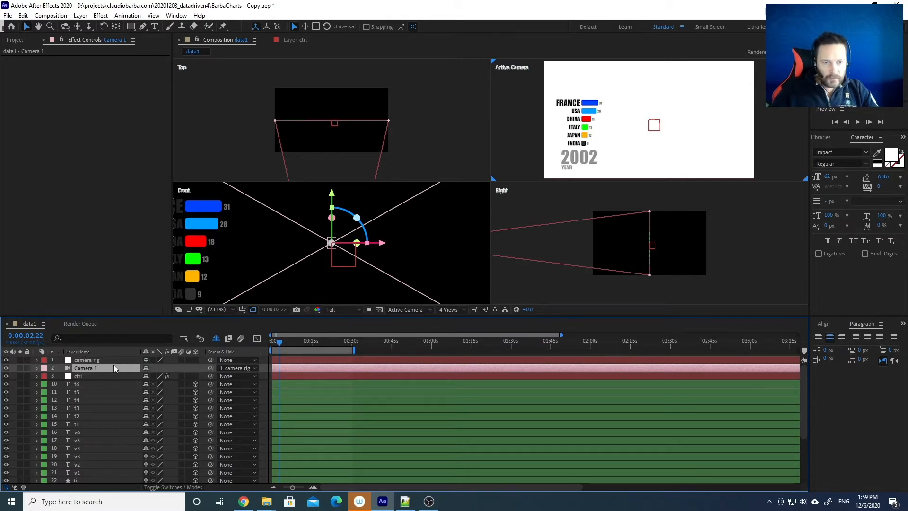
Make the camera rig a 3D layer and leave its X Rotation at 0° after testing
click(91, 360)
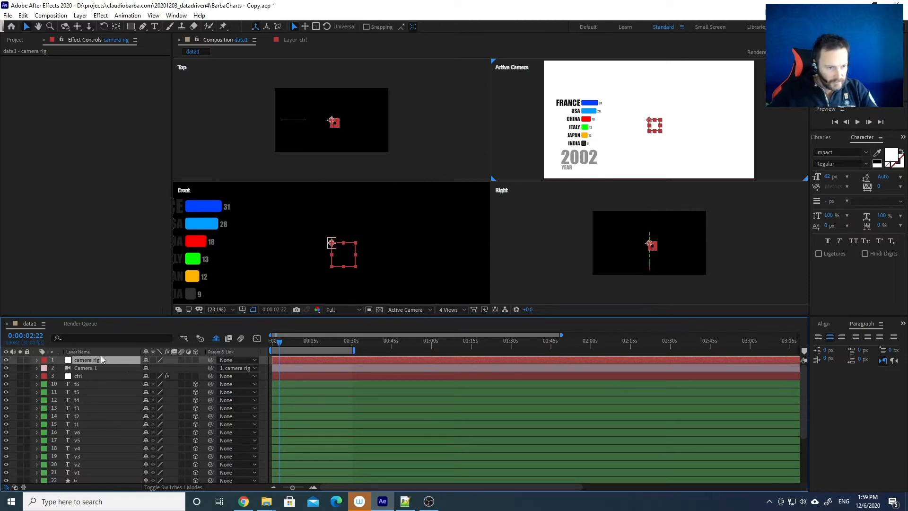
key(r)
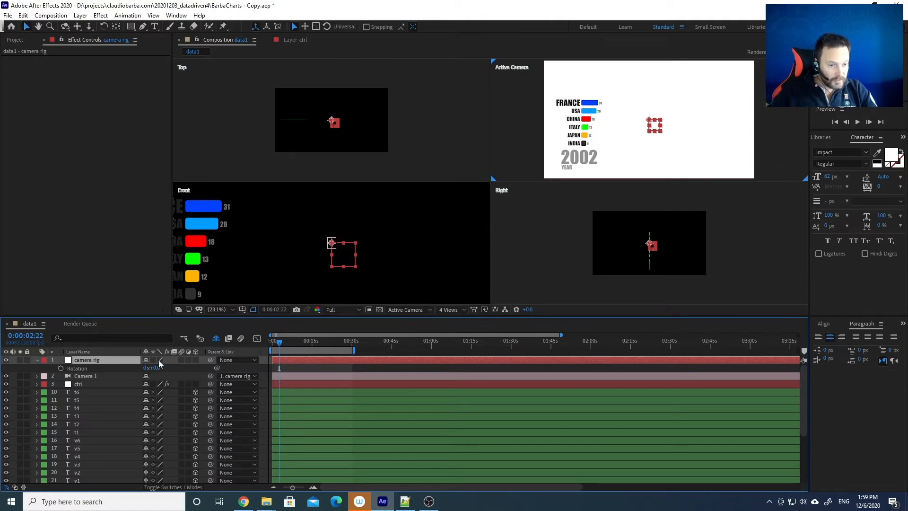
click(196, 360)
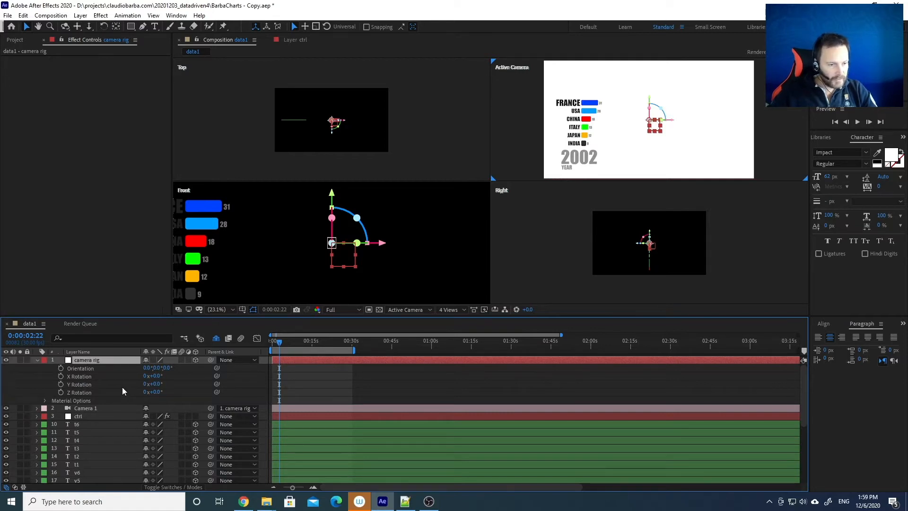
mouse_move(156, 377)
mouse_down()
mouse_move(176, 375)
mouse_move(127, 375)
mouse_move(161, 375)
mouse_up()
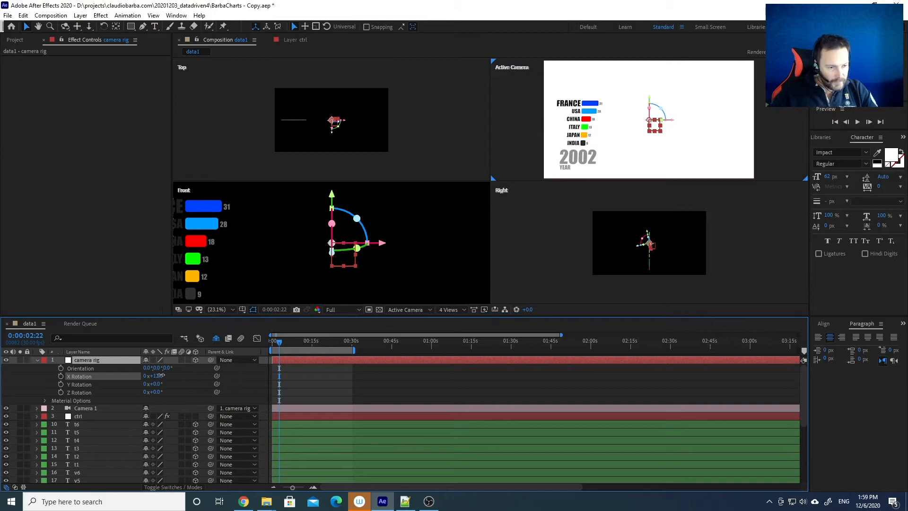
drag(162, 375, 154, 375)
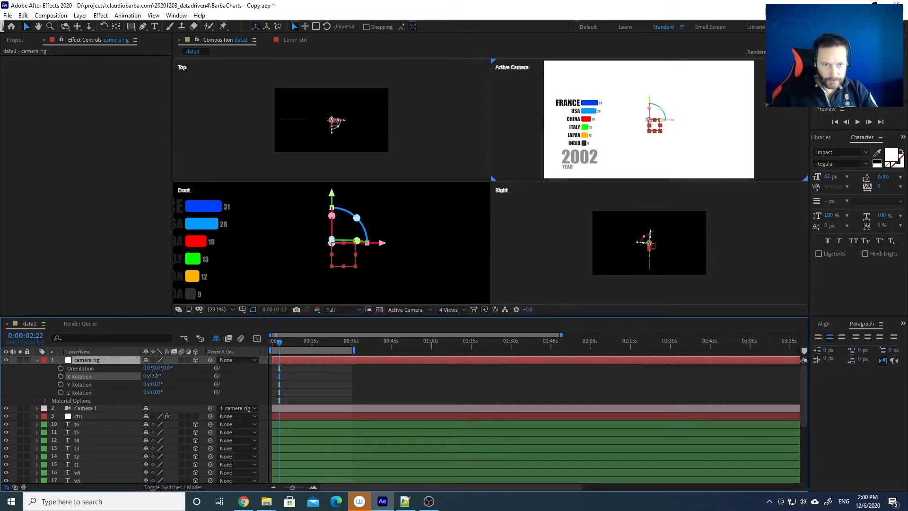
click(155, 376)
key(Return)
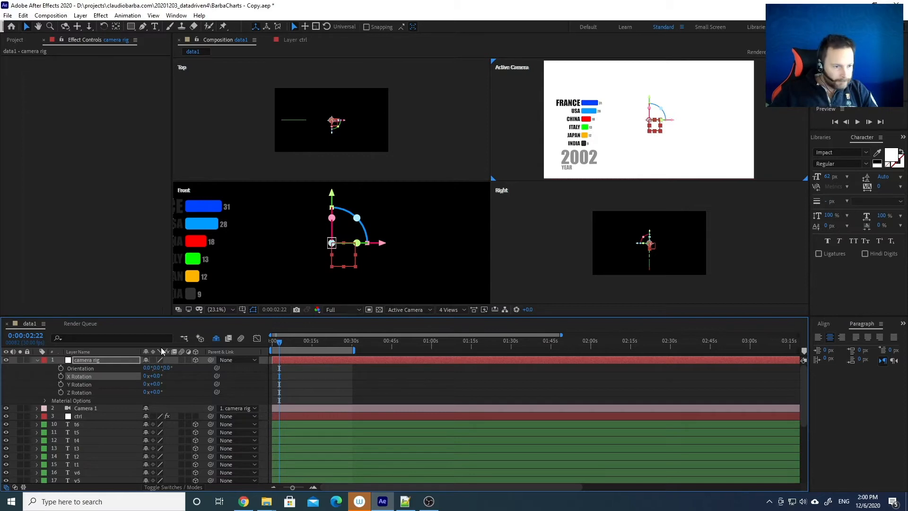
click(197, 403)
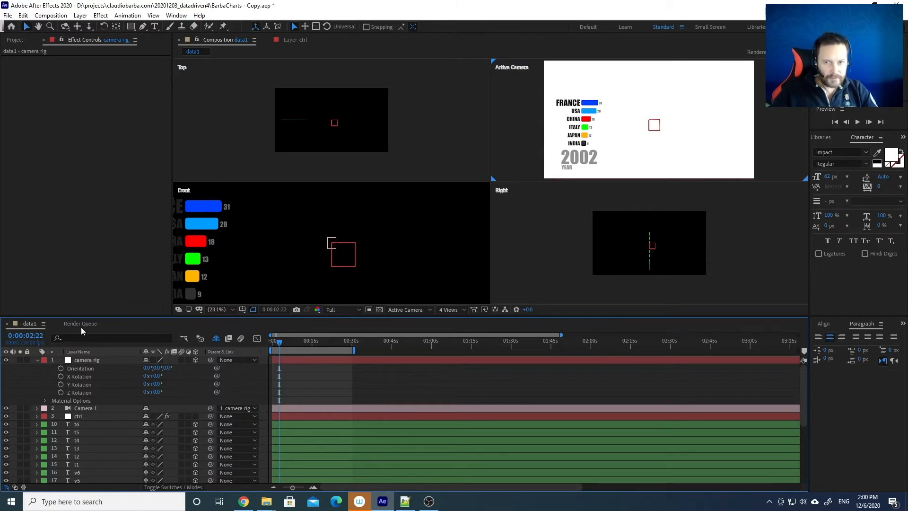
Add a Spot-type light layer, Spot Light 1
click(80, 15)
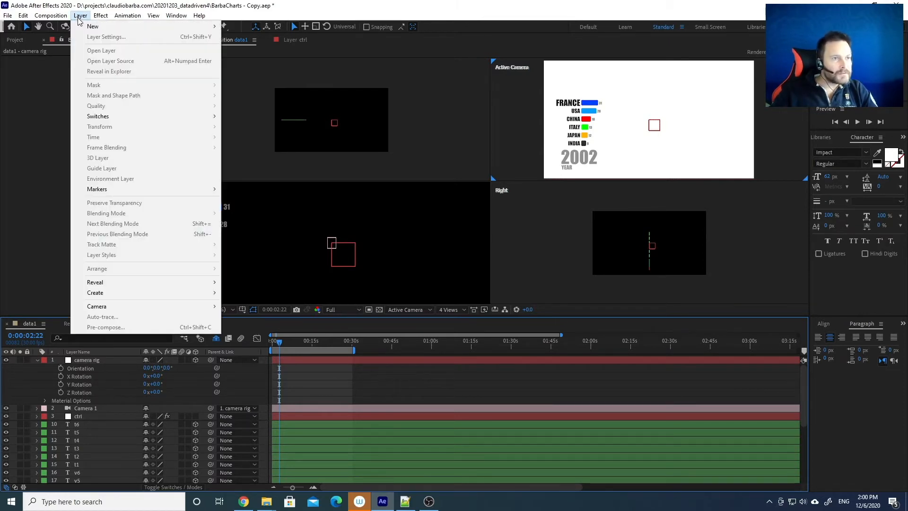
mouse_move(81, 27)
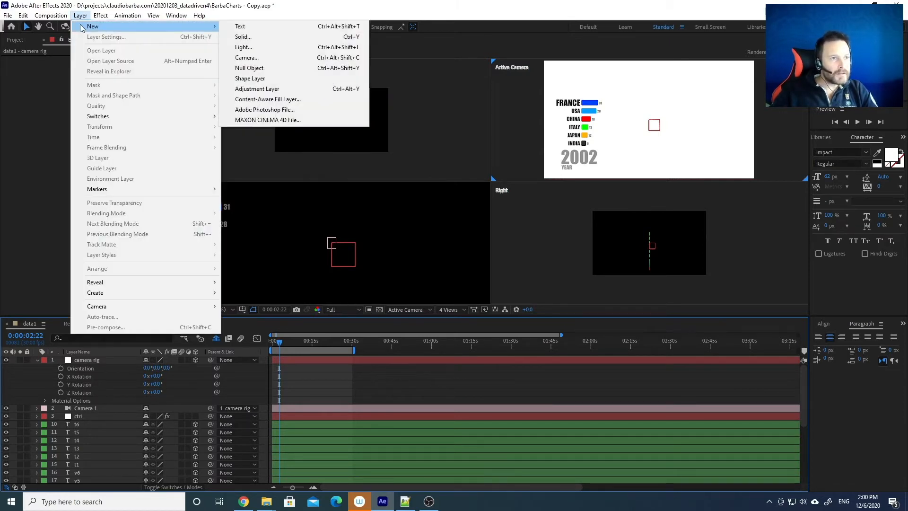
click(265, 49)
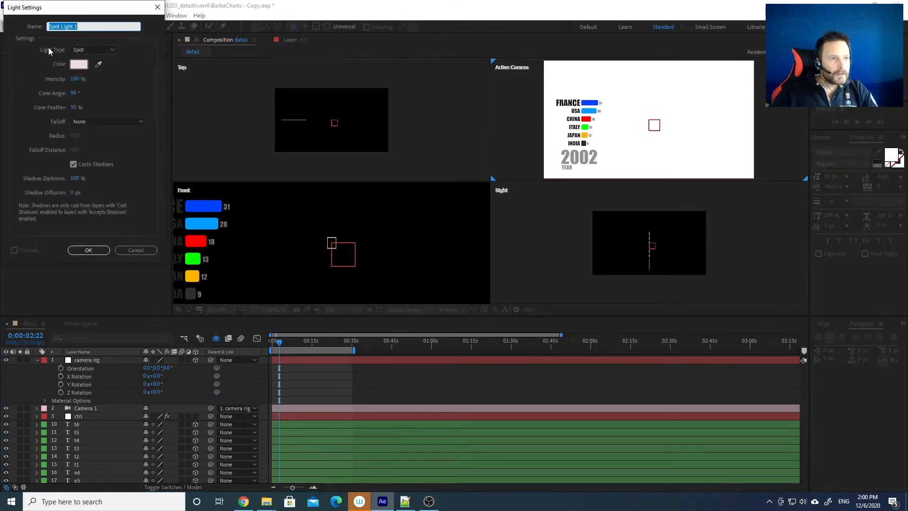
click(106, 50)
click(108, 49)
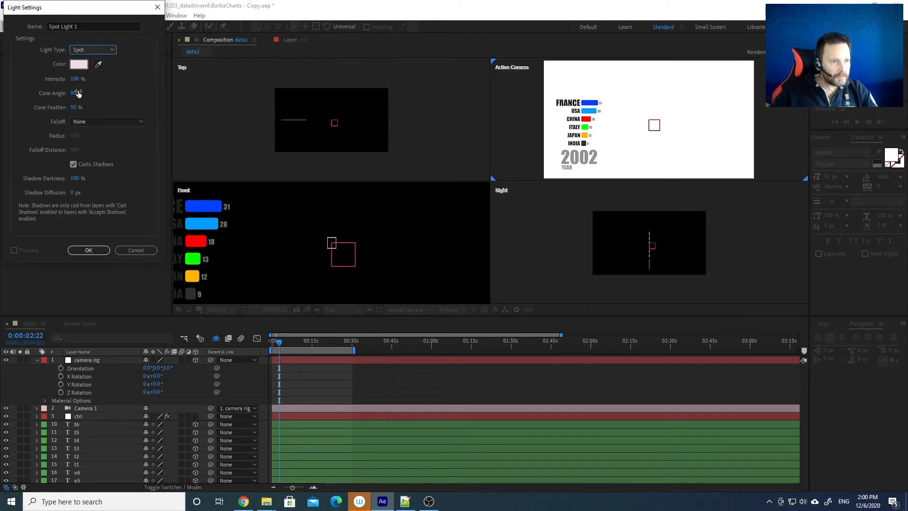
click(88, 249)
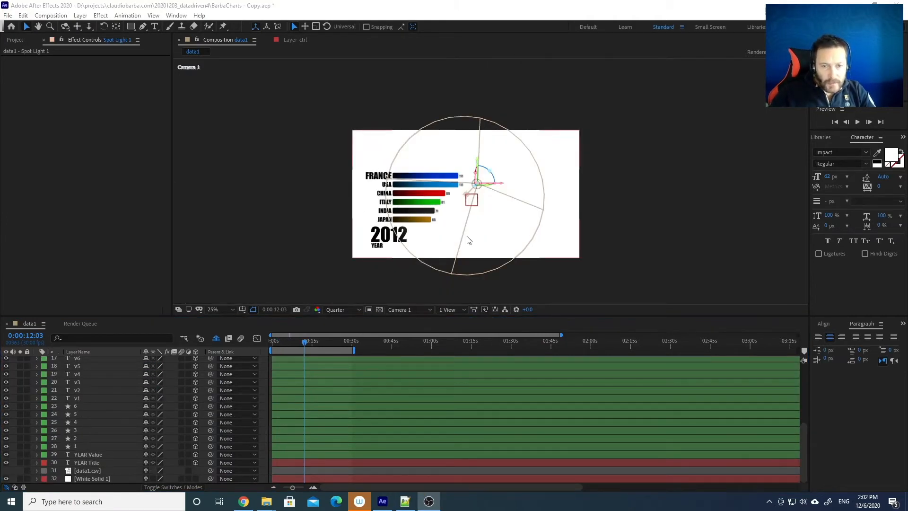
Make the White Solid 1 backdrop 3D, fit the viewer, and move to the year-2007 frame
key(comma)
scroll(462, 200, up, 1)
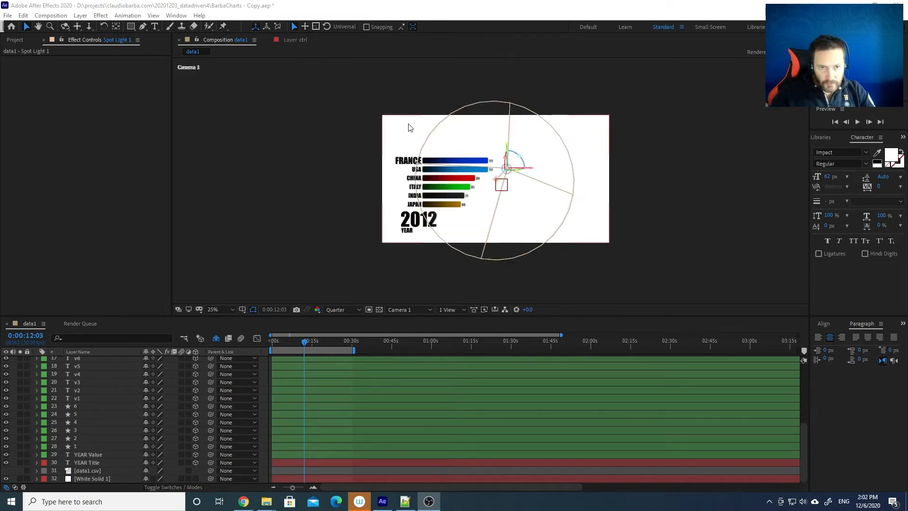
click(84, 478)
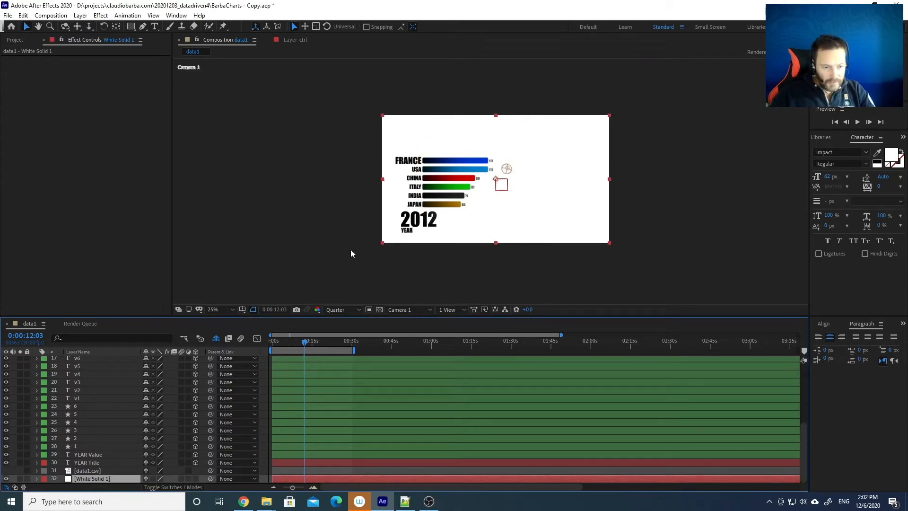
click(194, 479)
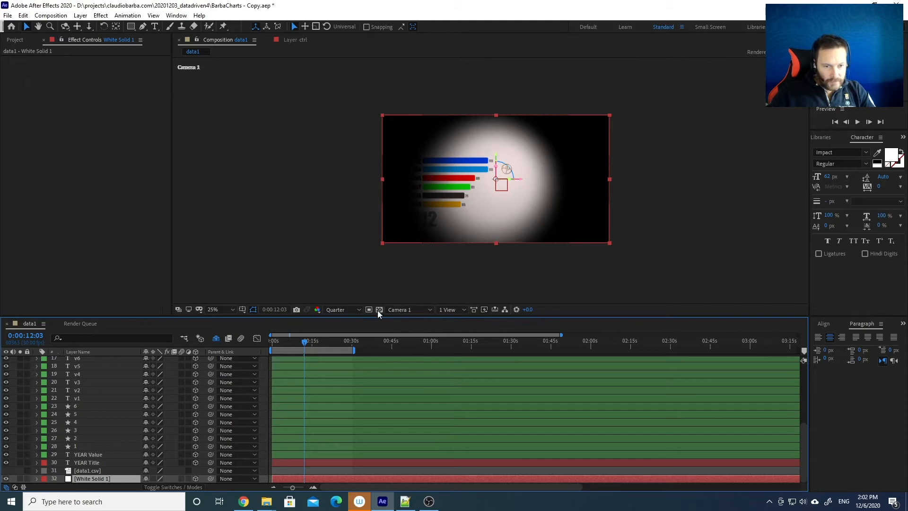
click(214, 310)
click(222, 321)
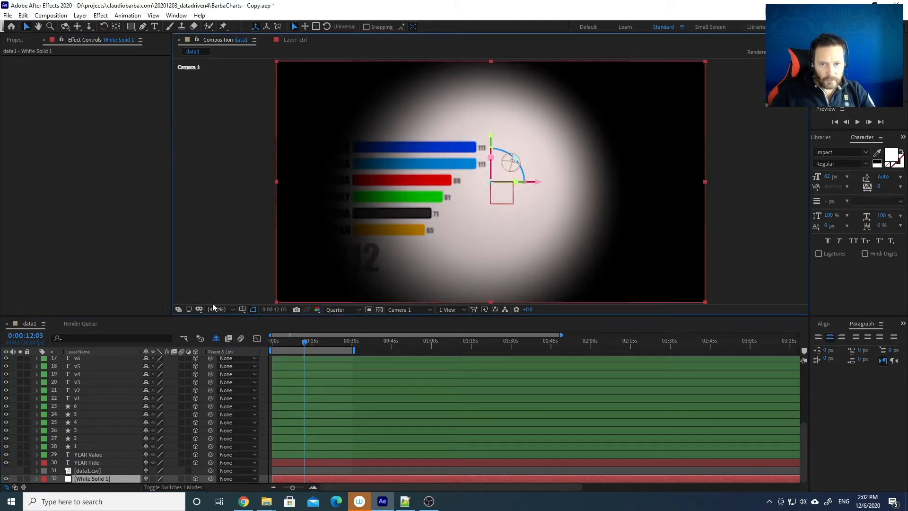
drag(305, 343, 292, 342)
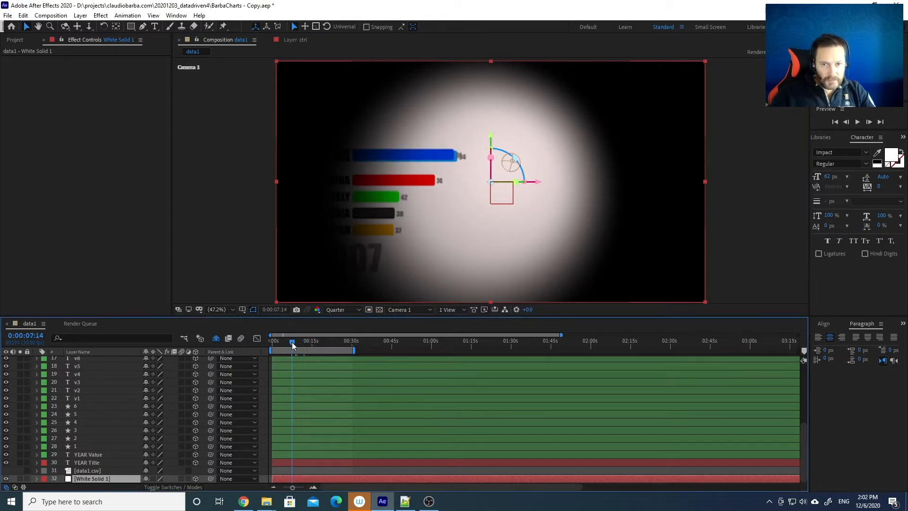
scroll(68, 399, up, 5)
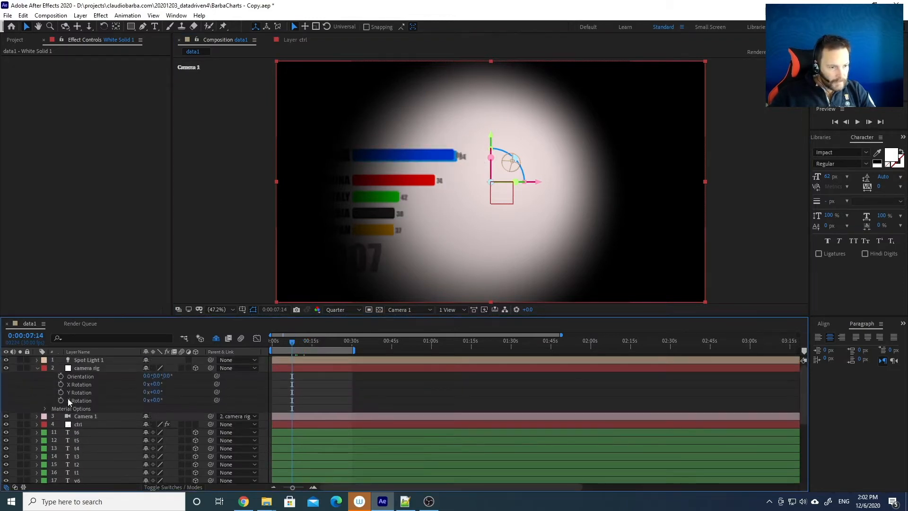
Reveal Spot Light 1's Transform properties and nudge its aim point in the viewer
click(85, 360)
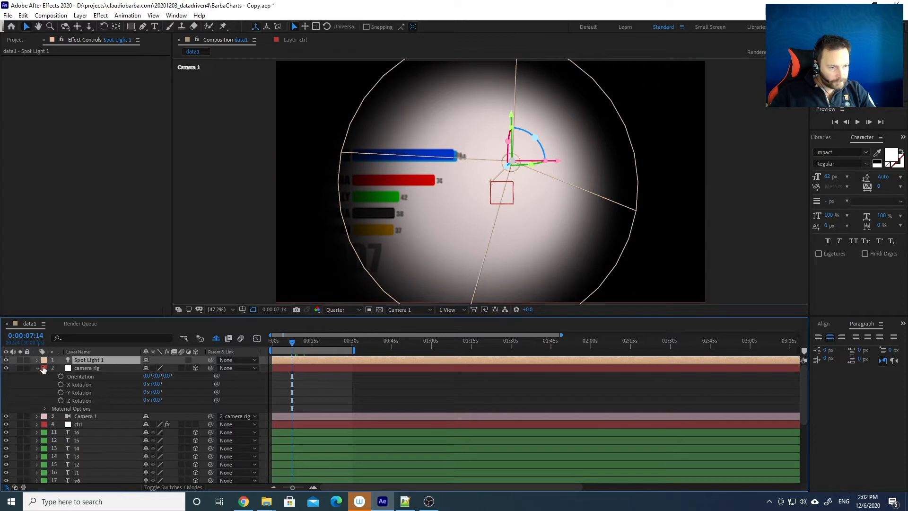
click(38, 368)
click(37, 360)
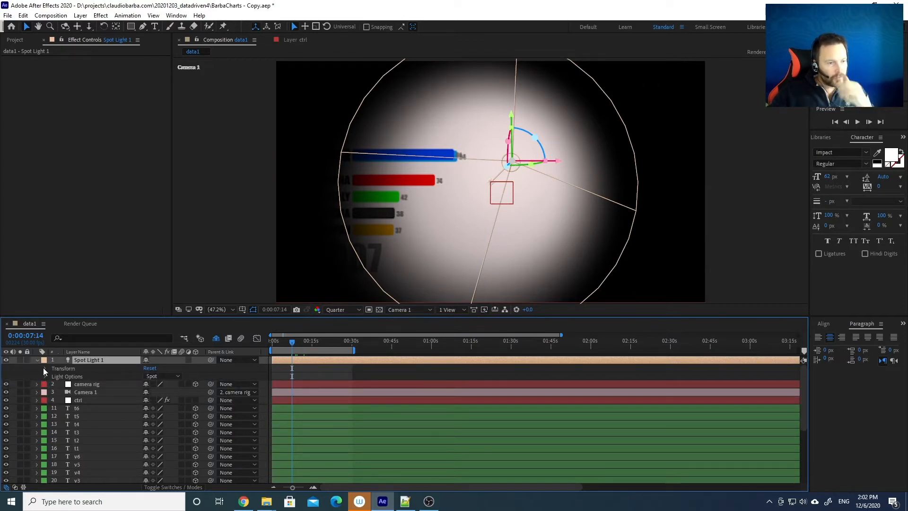
click(45, 368)
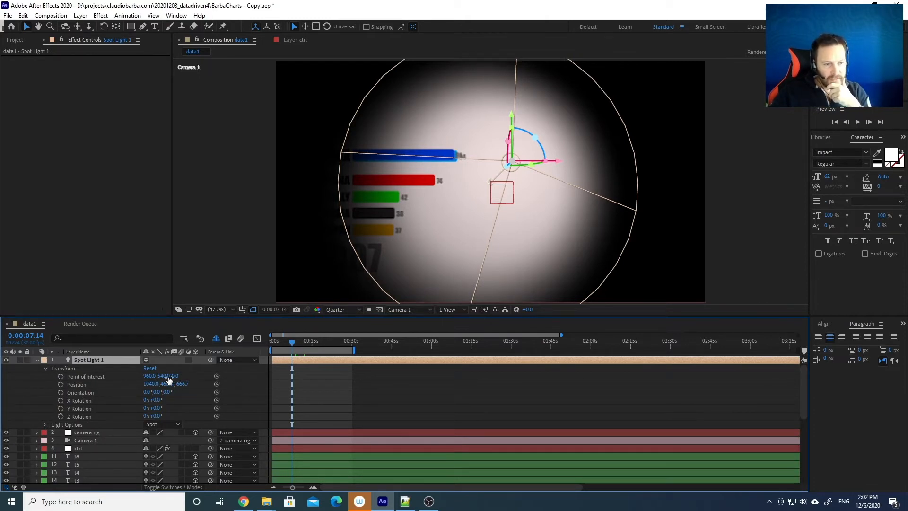
click(67, 385)
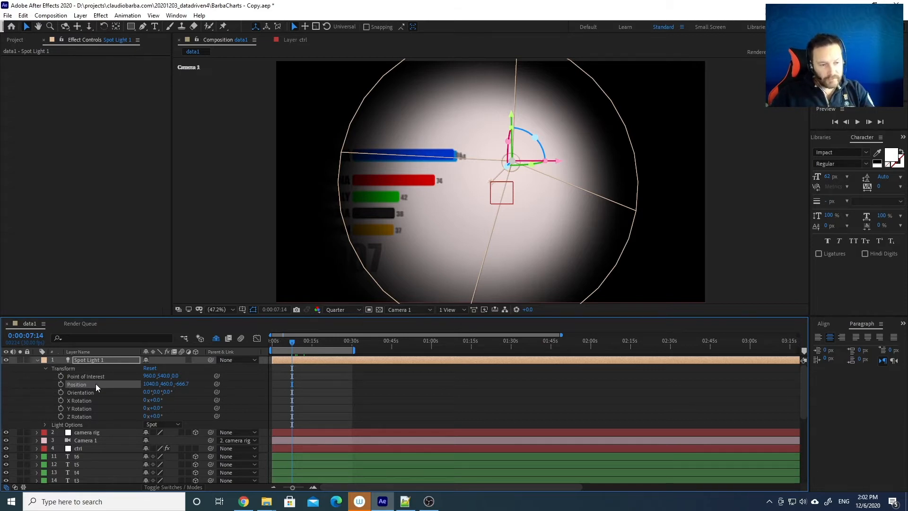
click(78, 376)
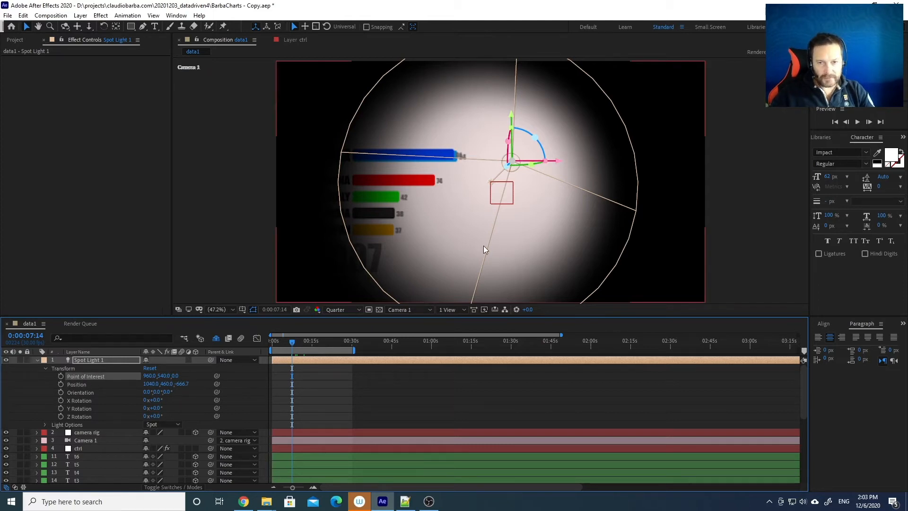
drag(490, 180, 471, 183)
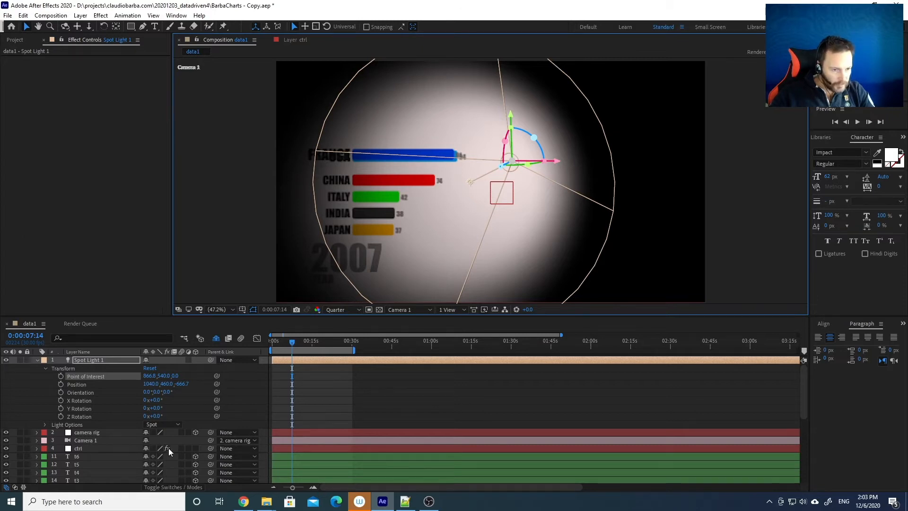
Set Spot Light 1's Position to 240, 75, -666
click(151, 383)
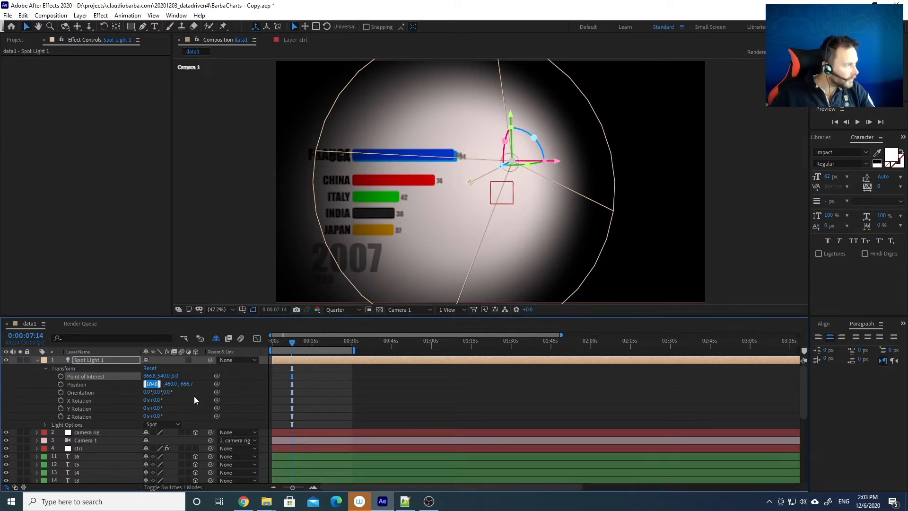
text(240)
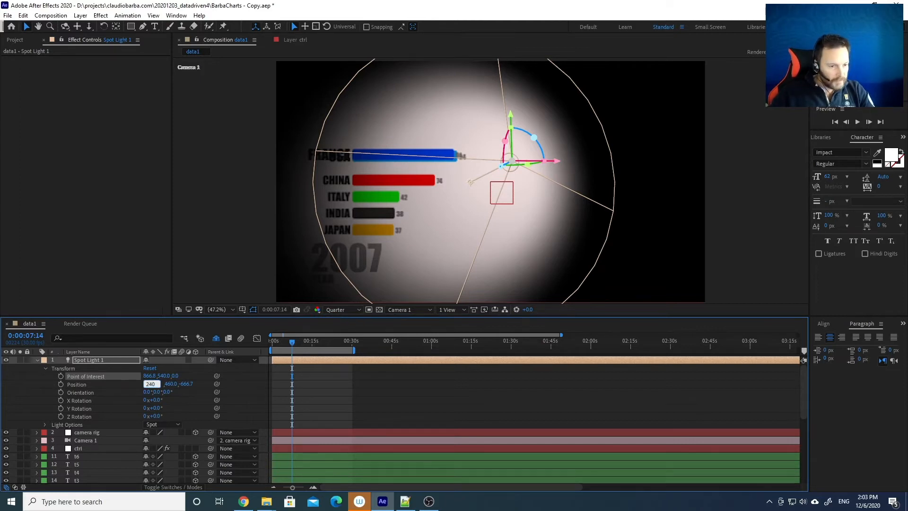
key(Tab)
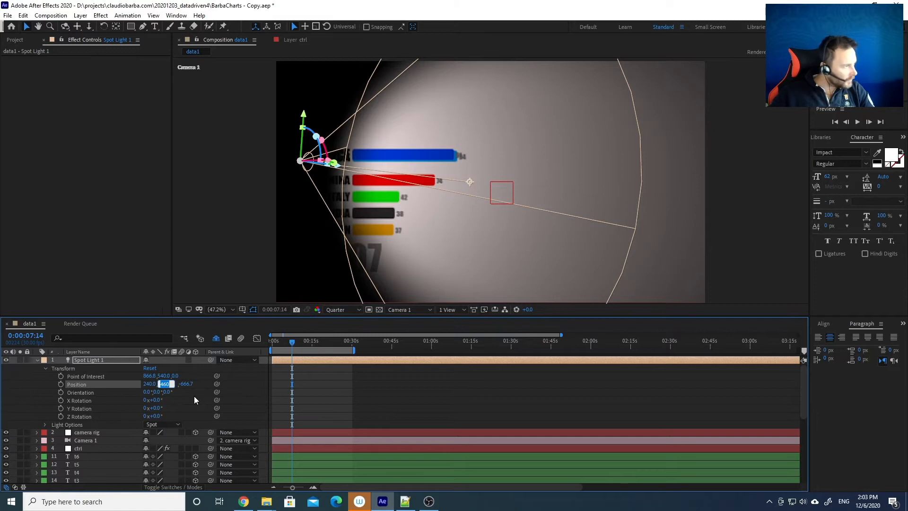
text(75)
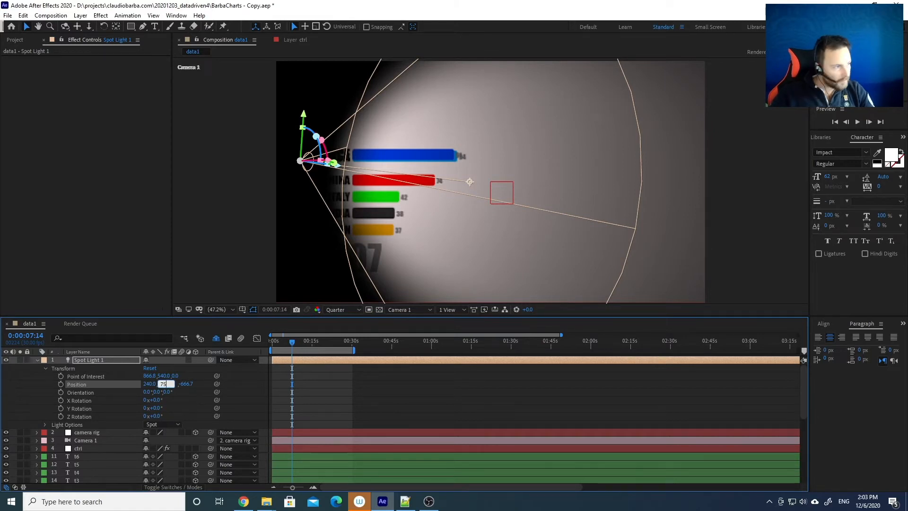
key(Tab)
key(Caps_Lock)
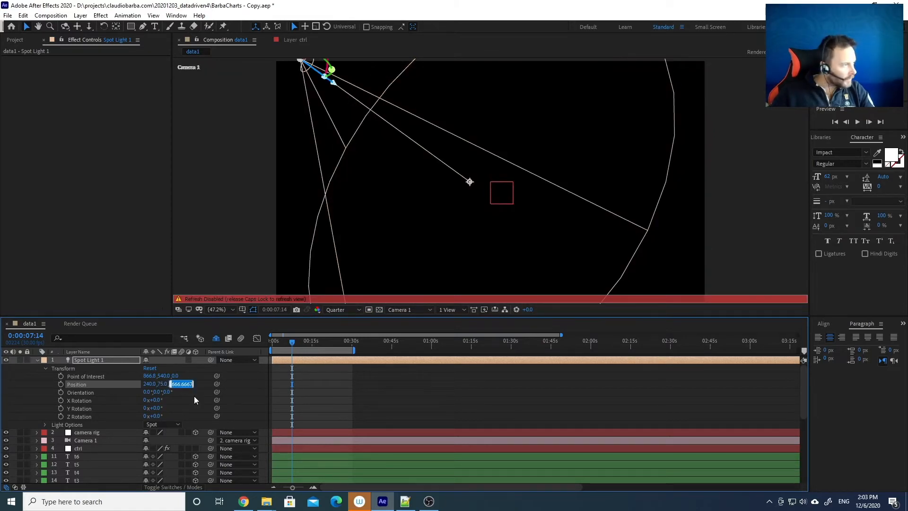
text(-666)
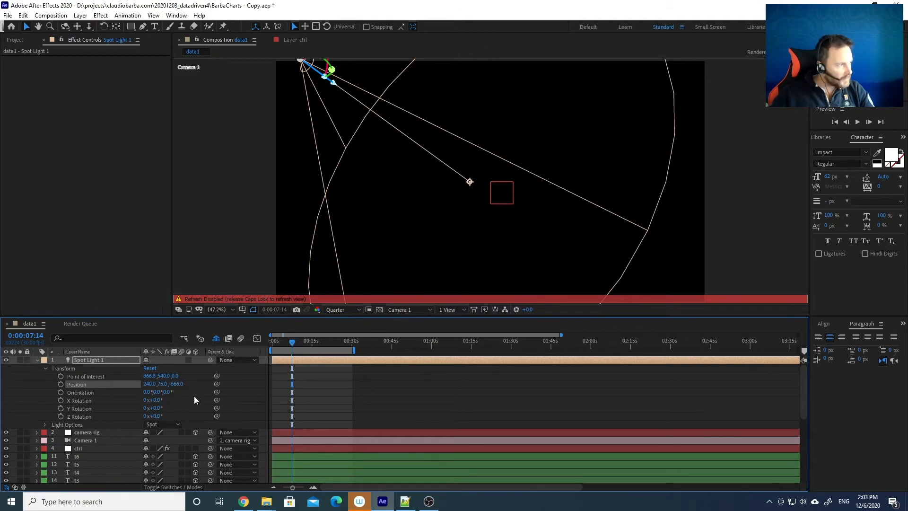
key(Caps_Lock)
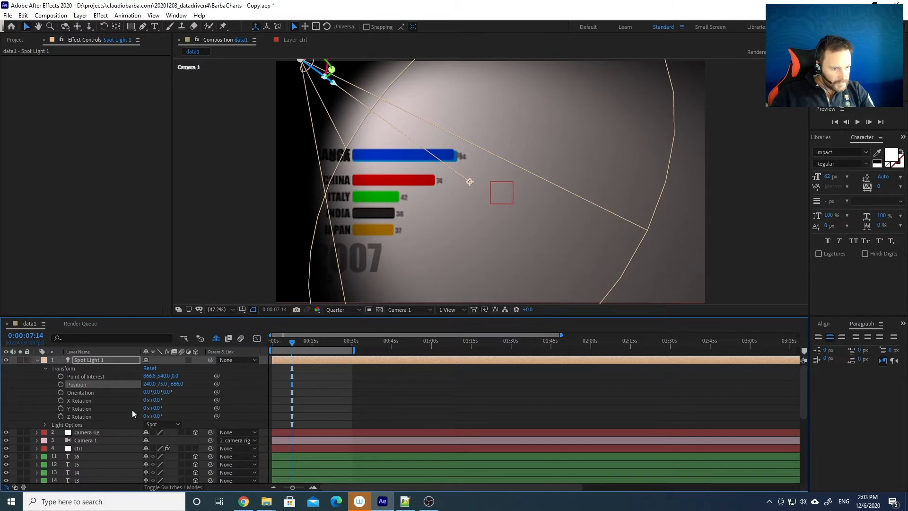
Aim the spotlight's Point of Interest at 450, 540 and return to the year-2000 frame
click(83, 376)
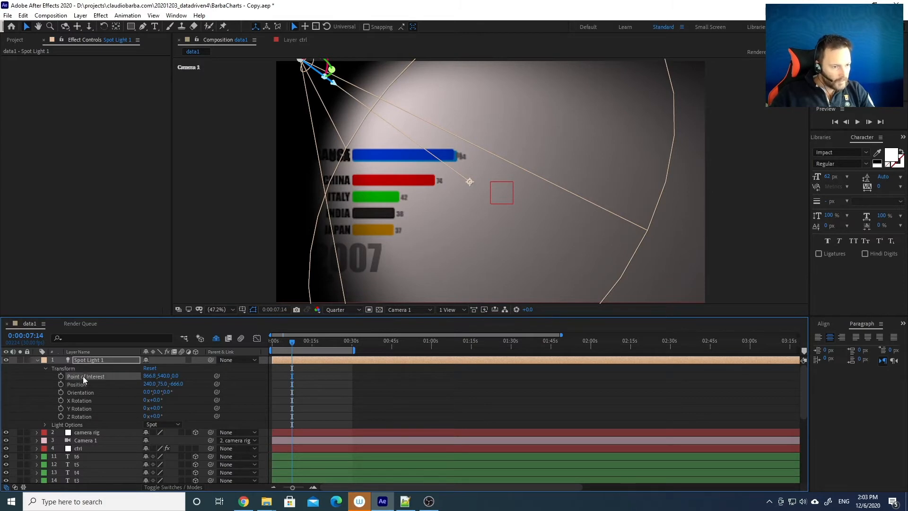
click(154, 376)
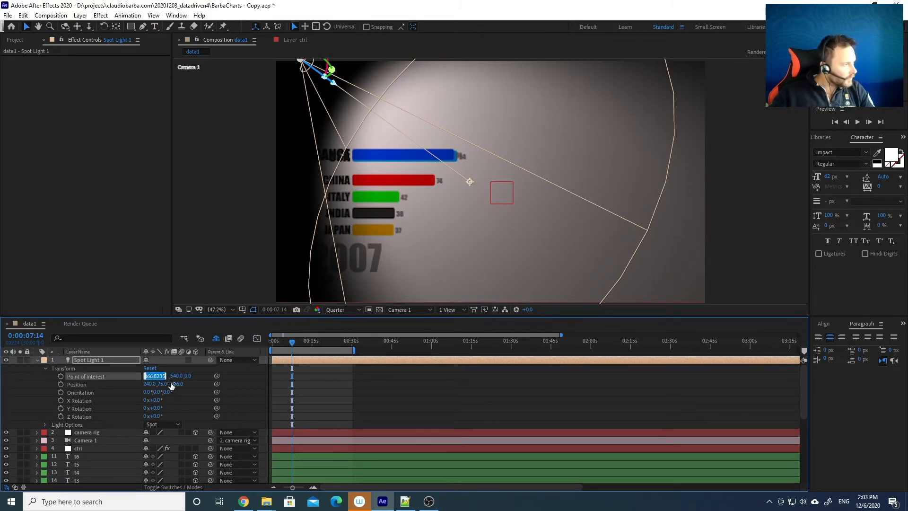
text(450)
key(Tab)
text(540)
key(Tab)
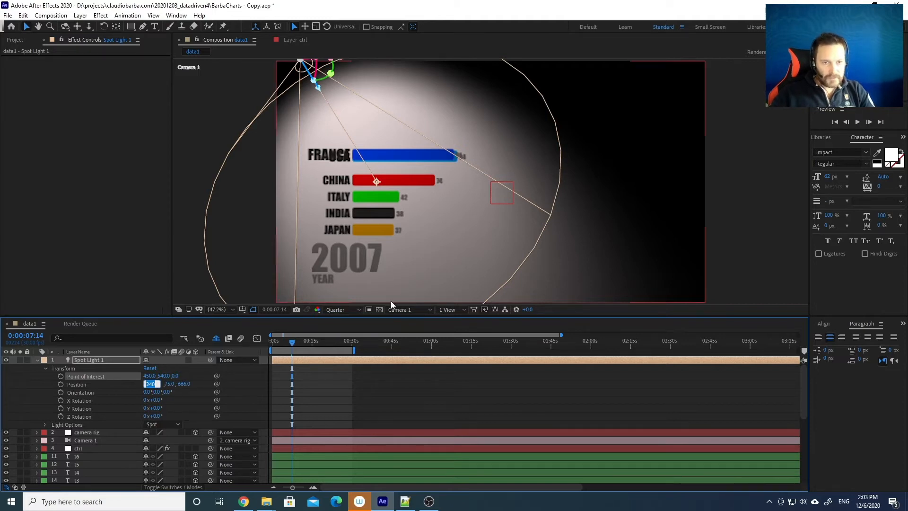
drag(294, 340, 271, 342)
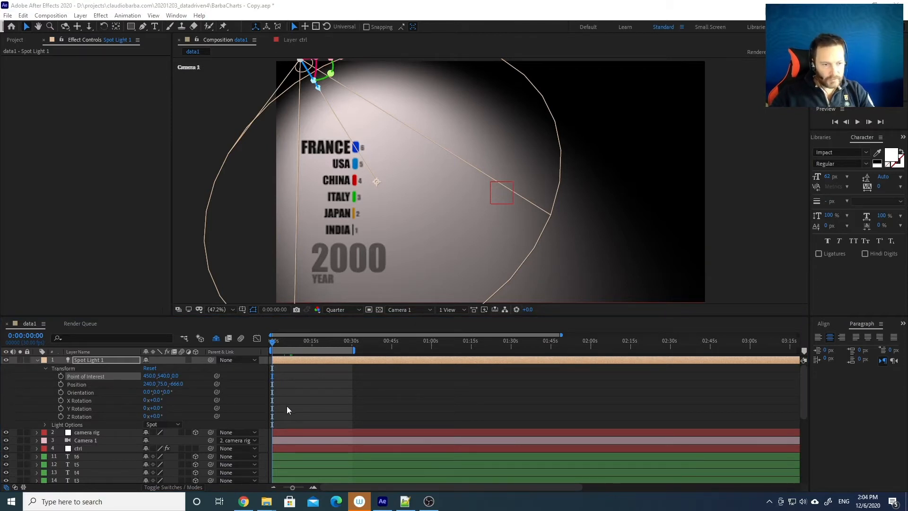
Show the camera rig's rotation and Scale properties while previewing the chart
click(45, 367)
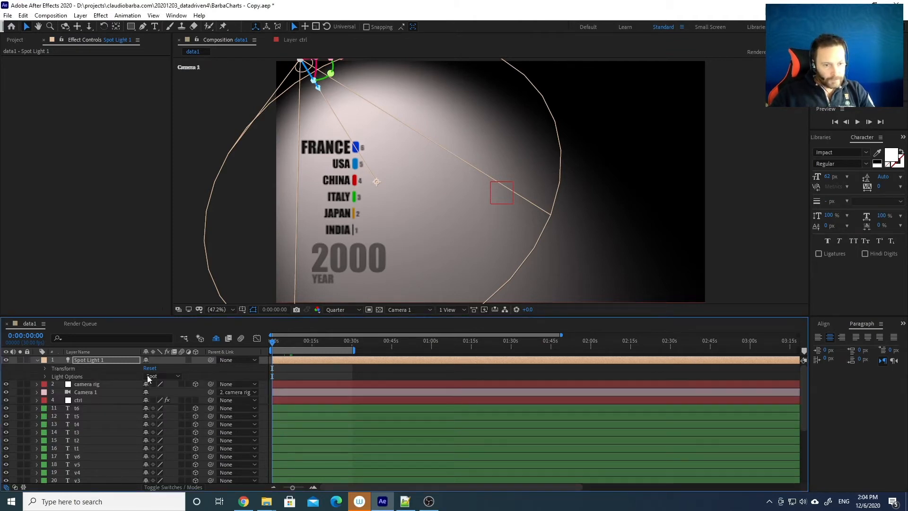
drag(285, 340, 259, 346)
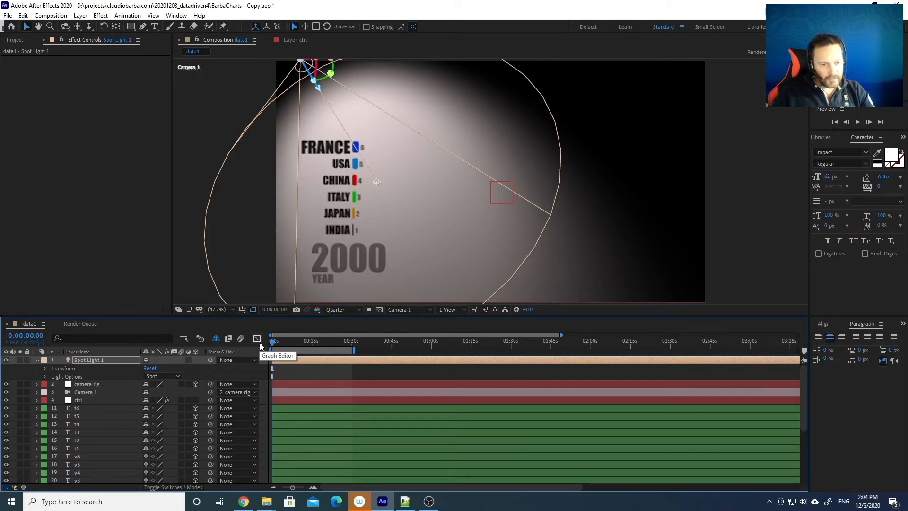
click(80, 385)
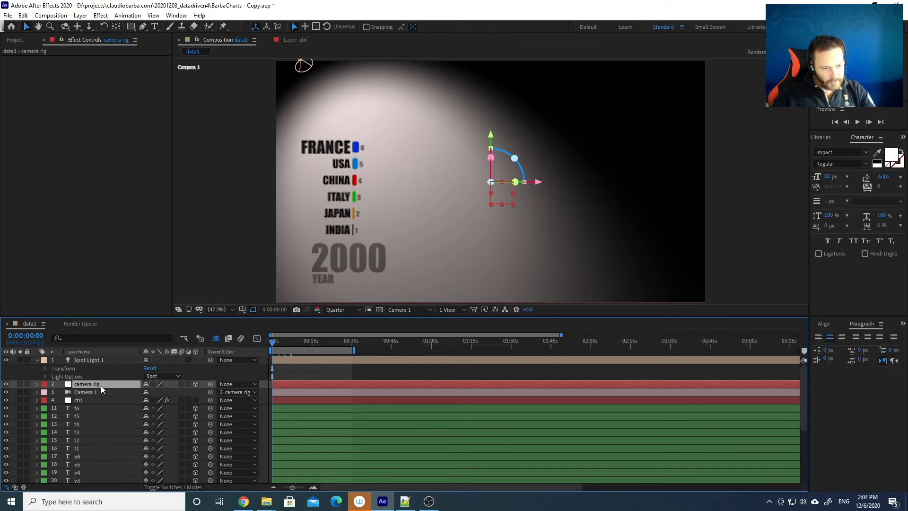
key(r)
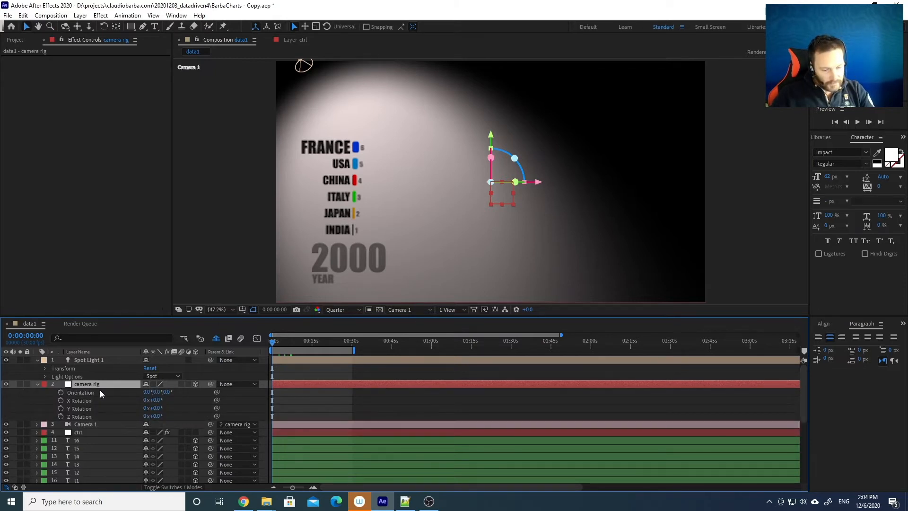
key(shift+s)
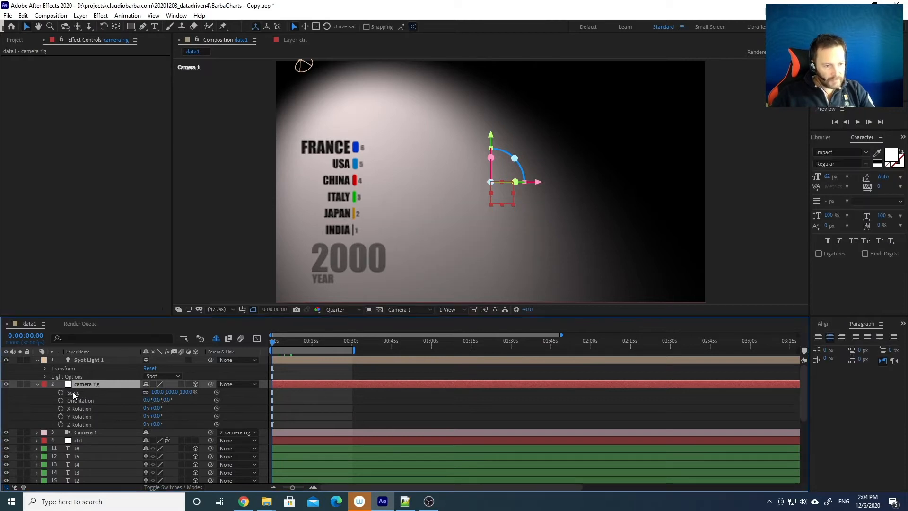
mouse_move(273, 343)
mouse_down()
mouse_move(282, 339)
mouse_move(262, 341)
mouse_up()
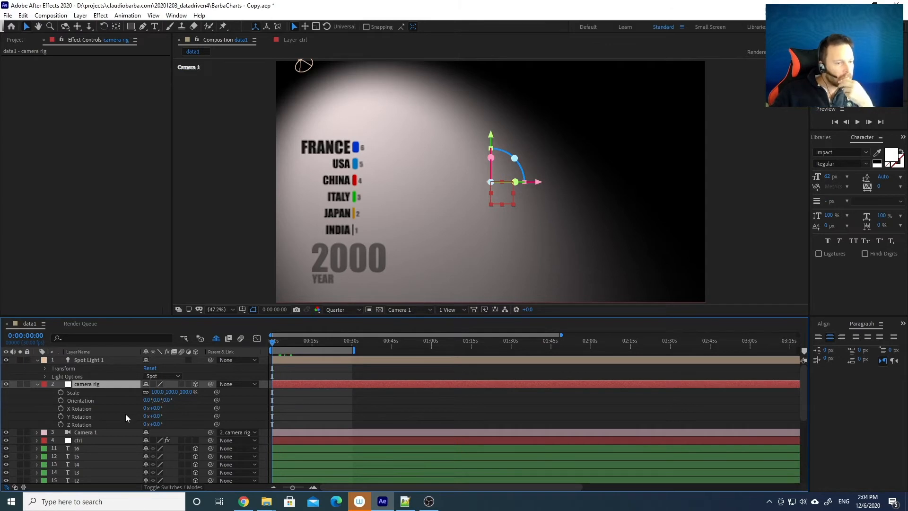
Enter the camera rig's rotations, including 80° around Z, and scale it to 8%
click(156, 407)
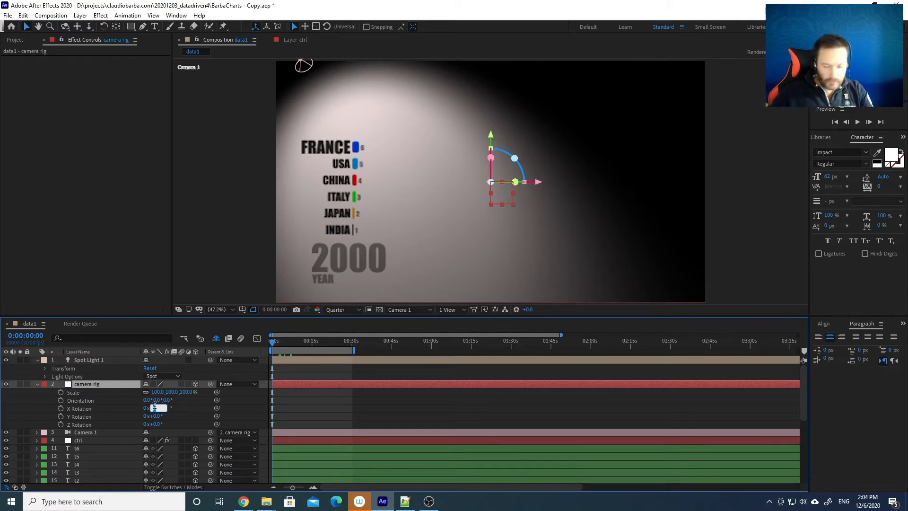
text(4)
key(Tab)
key(Tab)
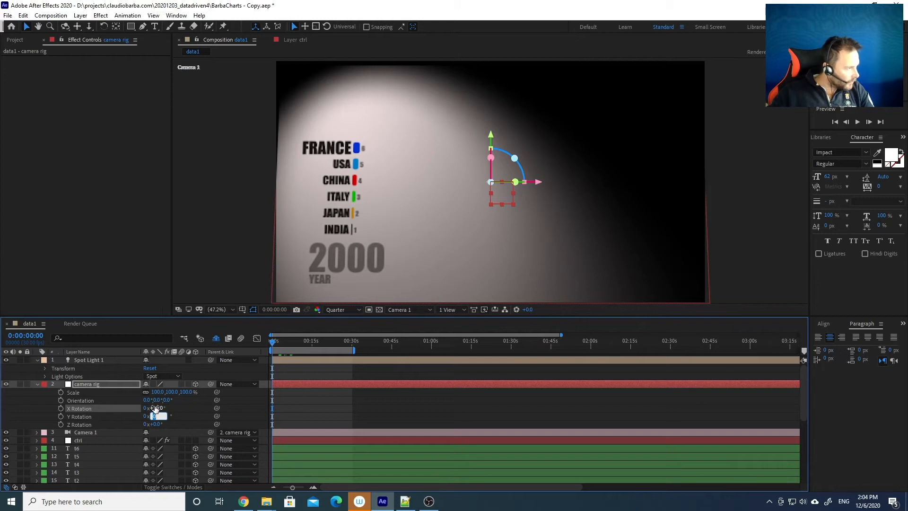
text(80)
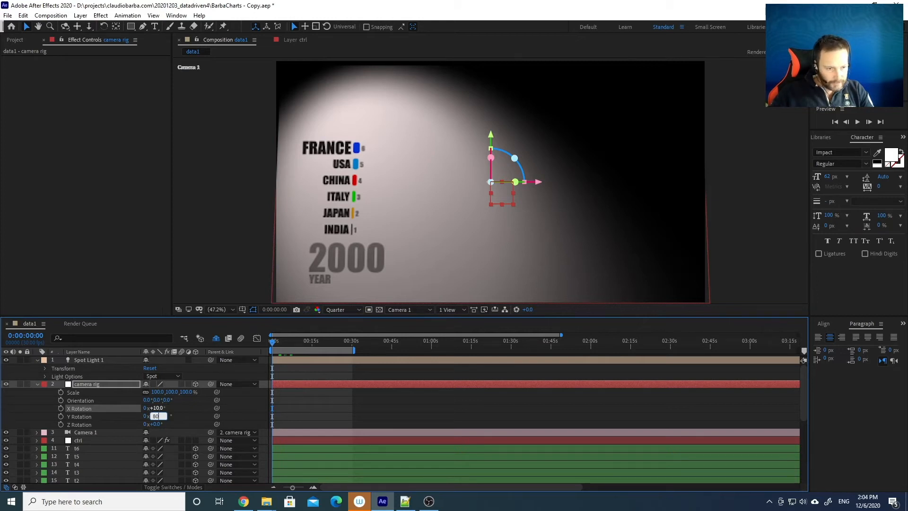
key(Tab)
key(Tab)
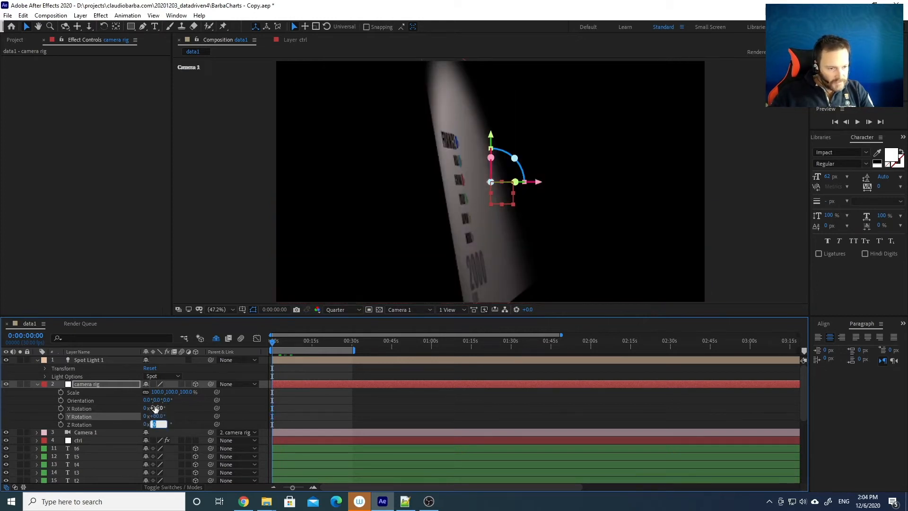
text(80)
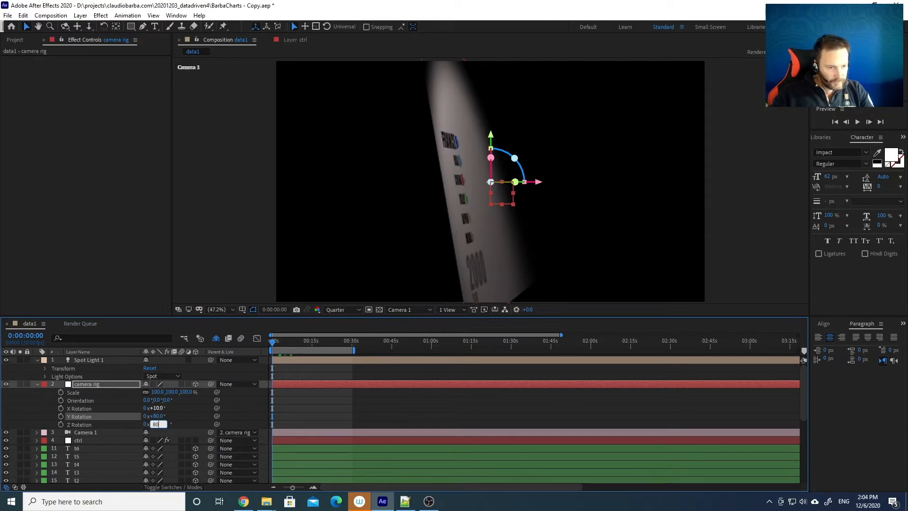
key(Tab)
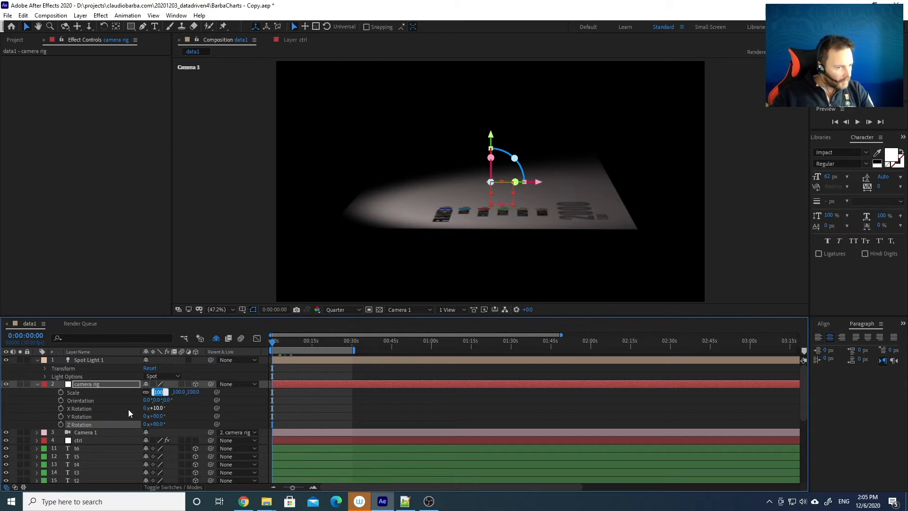
text(8)
key(Return)
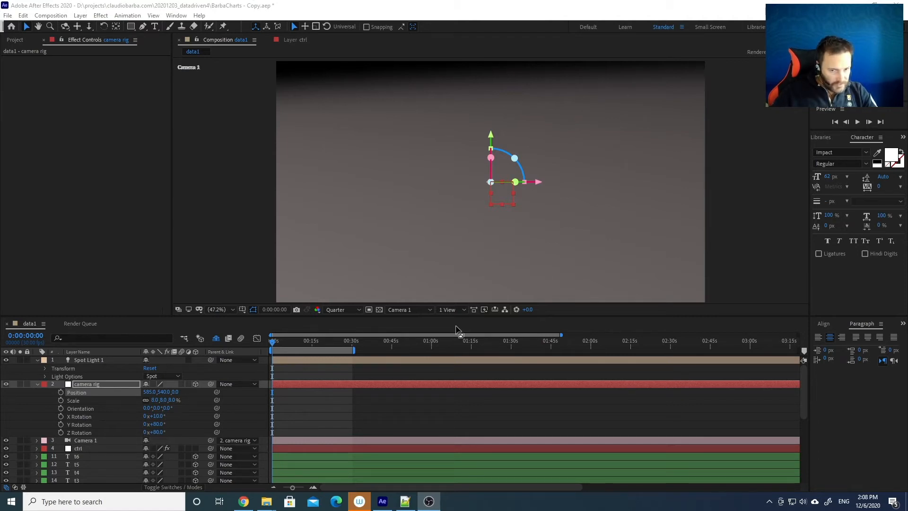
Switch the viewer to 4 Views and set the camera rig's X position to 531
click(457, 309)
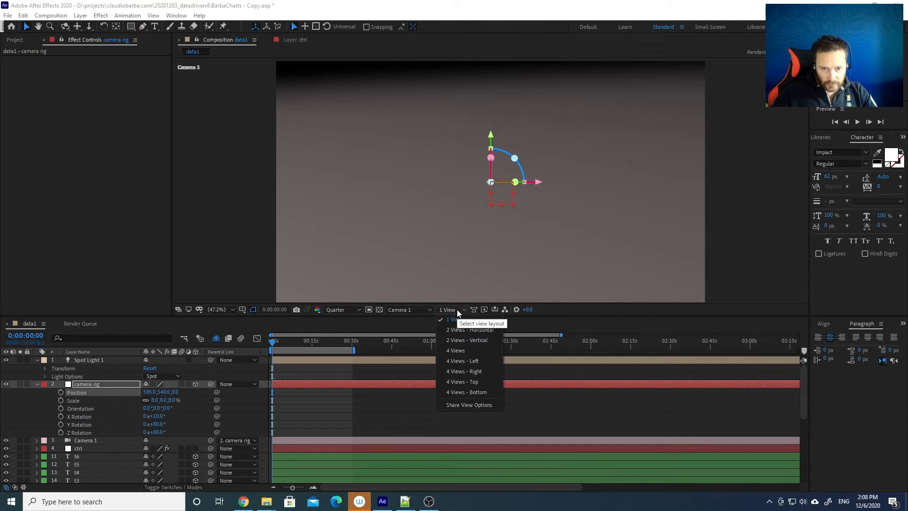
click(458, 351)
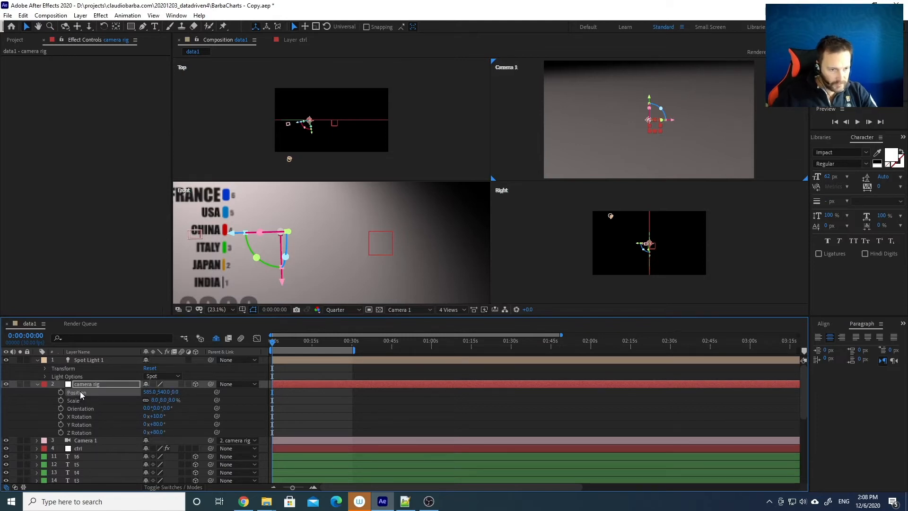
click(147, 392)
text(531)
key(Return)
Try X position 200, then settle the camera rig at X position 300
drag(124, 393, 122, 393)
click(149, 392)
text(200)
key(Return)
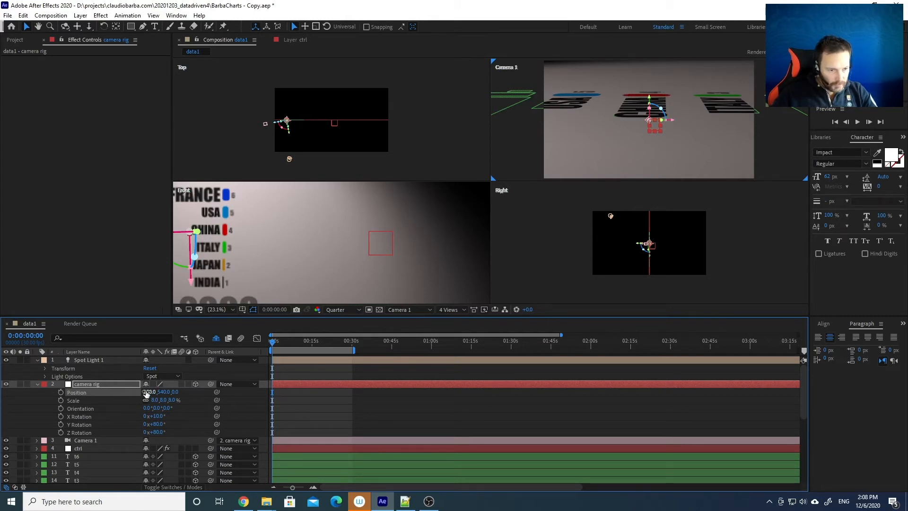
drag(148, 389, 147, 394)
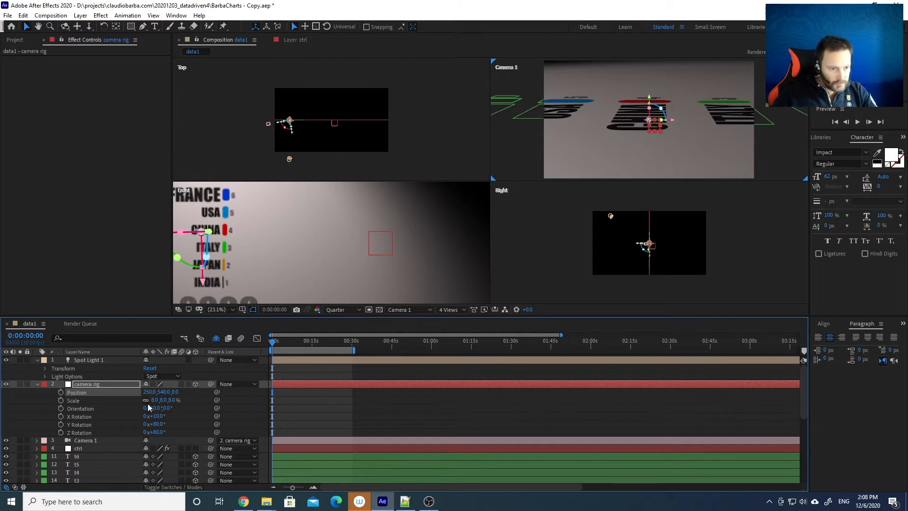
click(148, 393)
text(300)
key(Return)
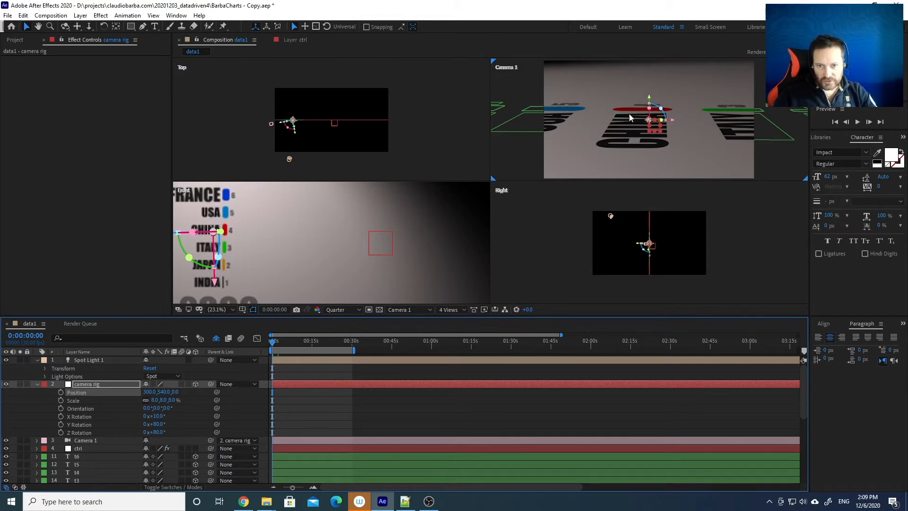
click(451, 310)
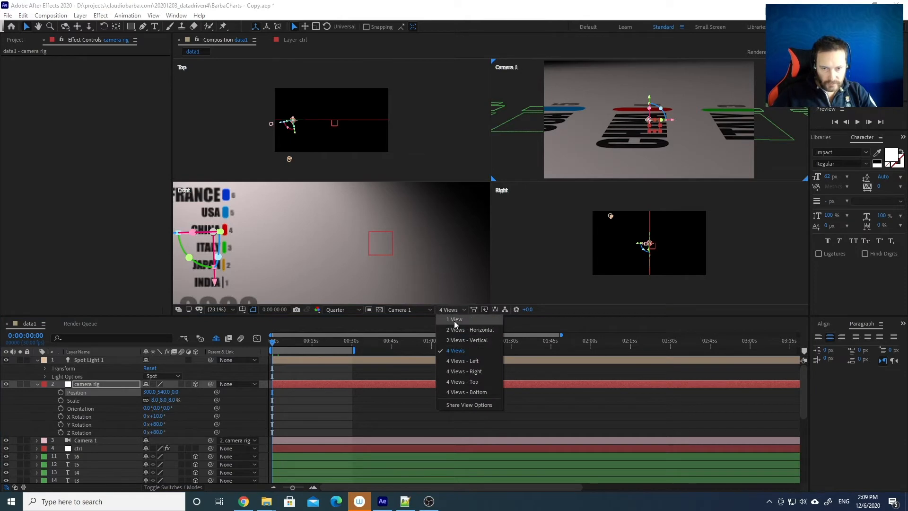
Go back to a single Camera 1 view and open the camera rig Position property's context menu
click(456, 320)
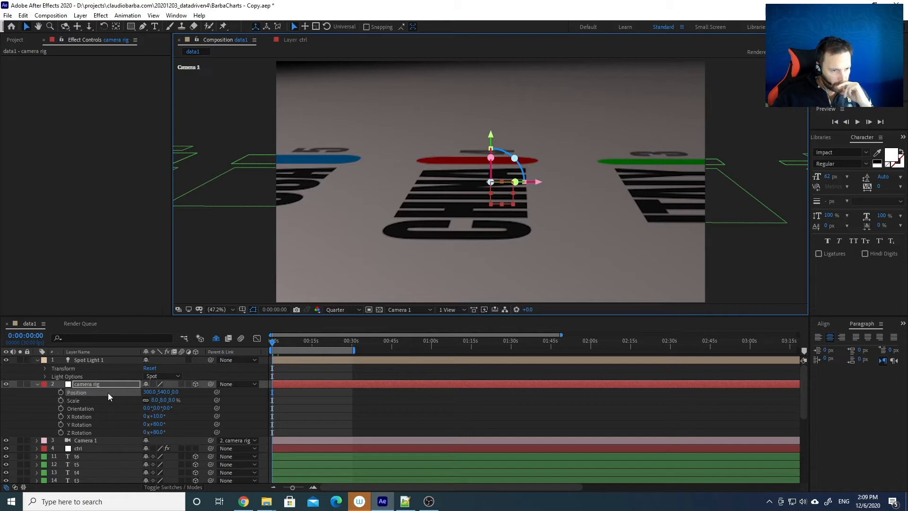
click(165, 392)
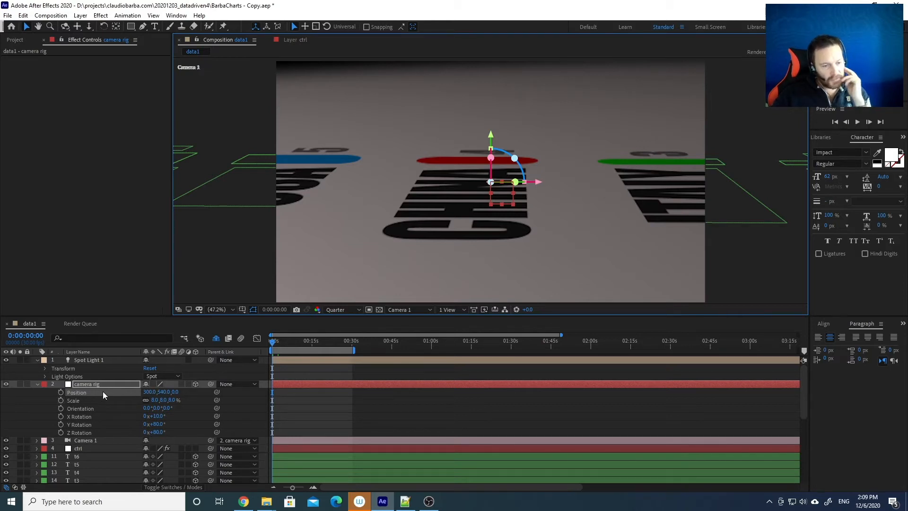
click(76, 393)
right_click(81, 392)
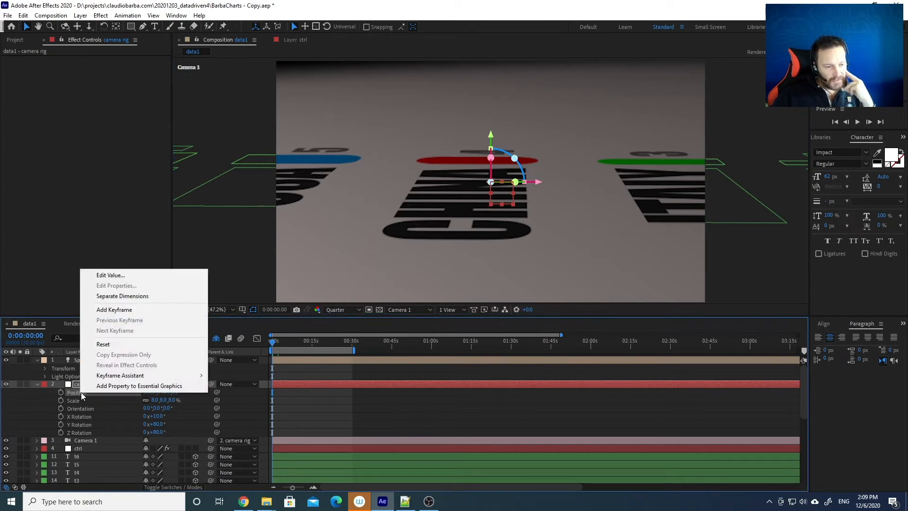
Separate Position into X 300, Y 540, Z 0, and key X Position, Scale and X/Y/Z Rotation at 0s
click(123, 296)
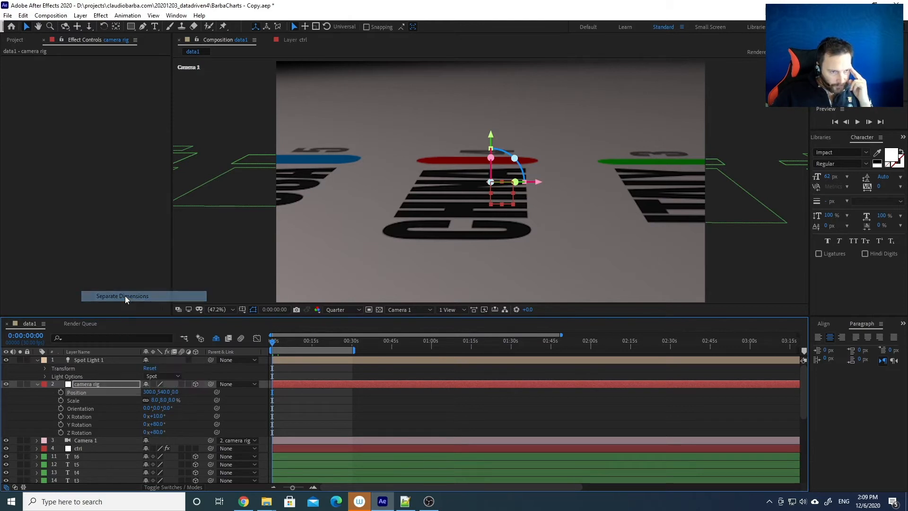
click(194, 390)
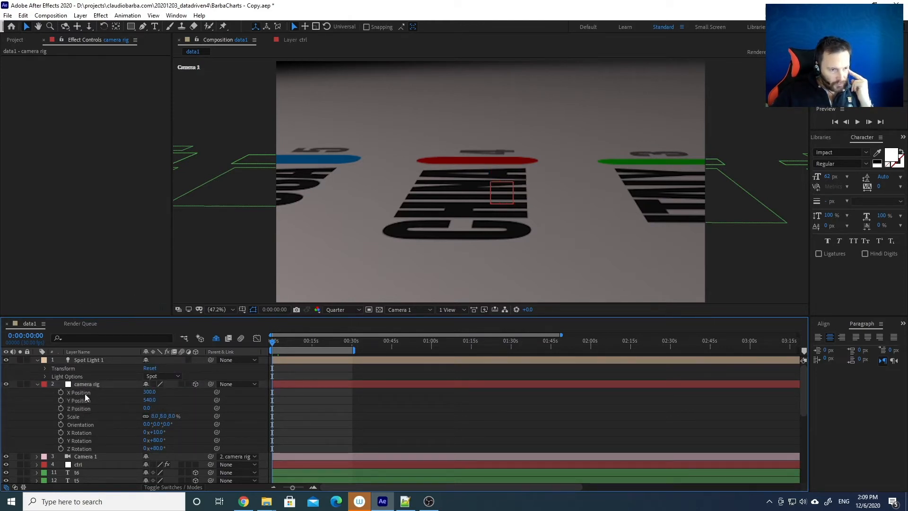
click(61, 391)
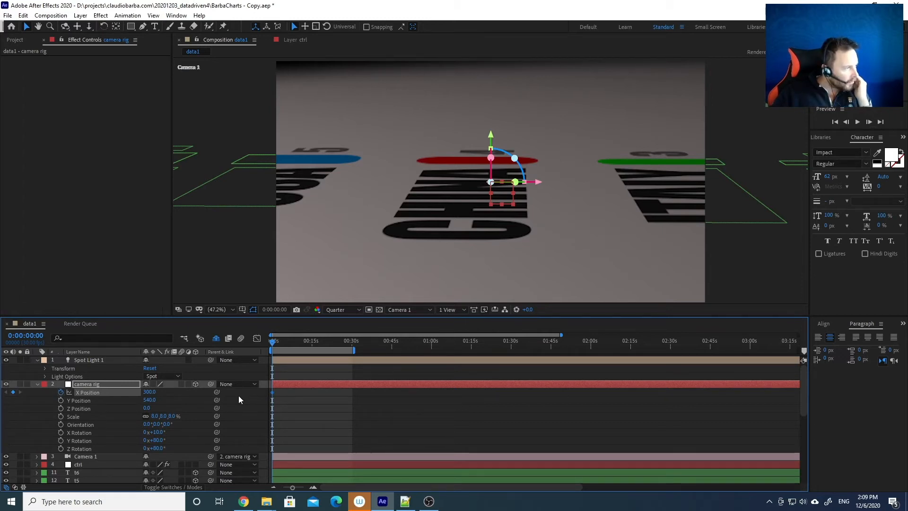
click(60, 416)
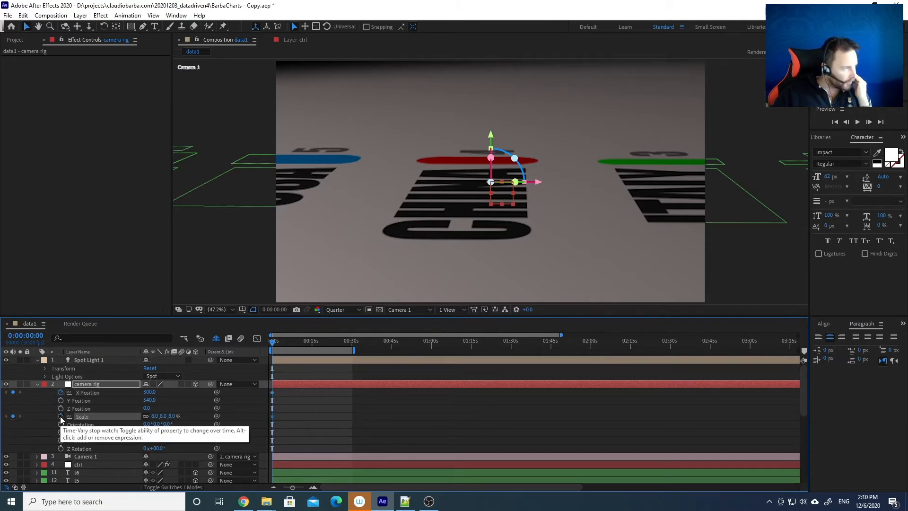
click(60, 432)
click(60, 440)
click(61, 448)
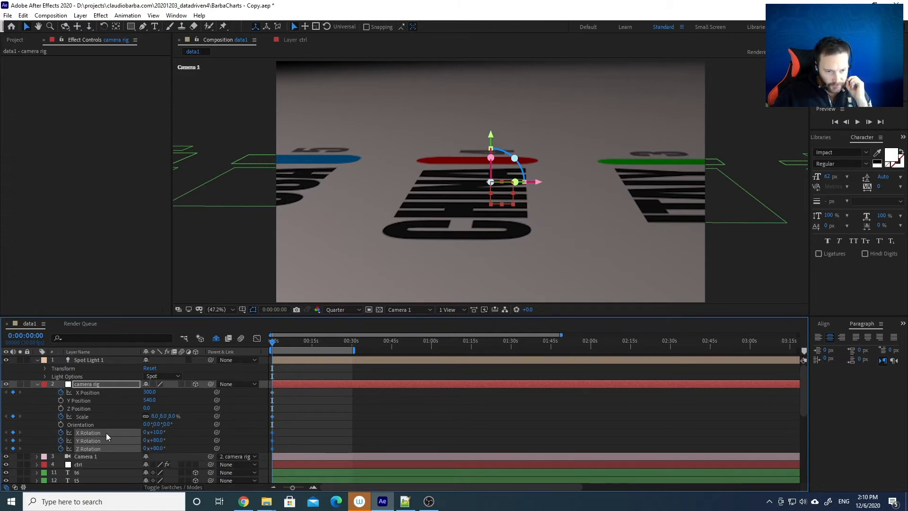
drag(283, 447, 267, 395)
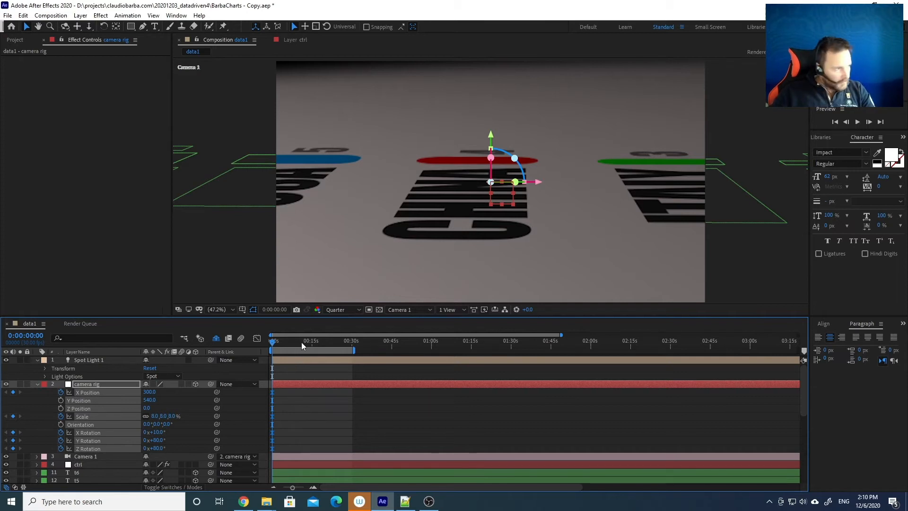
Zoom the timeline and move the current time to 0:00:01:29
drag(306, 341, 278, 342)
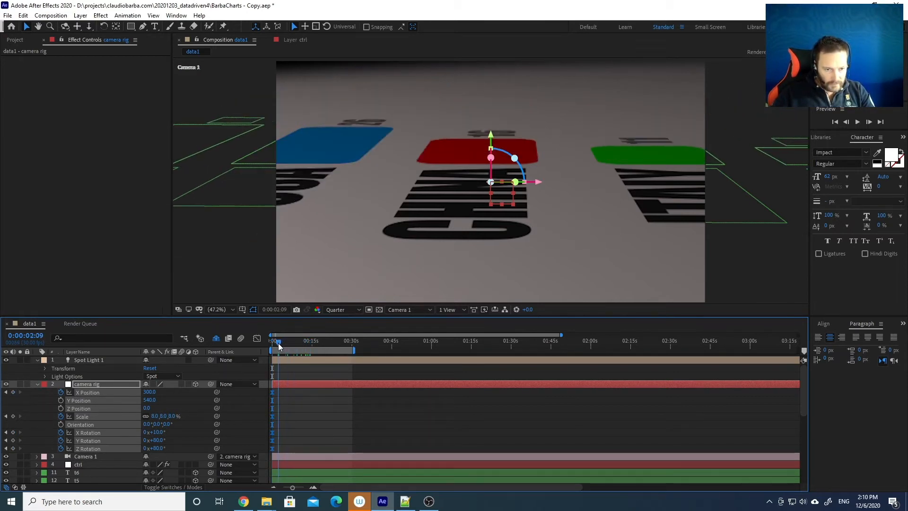
scroll(317, 385, up, 10)
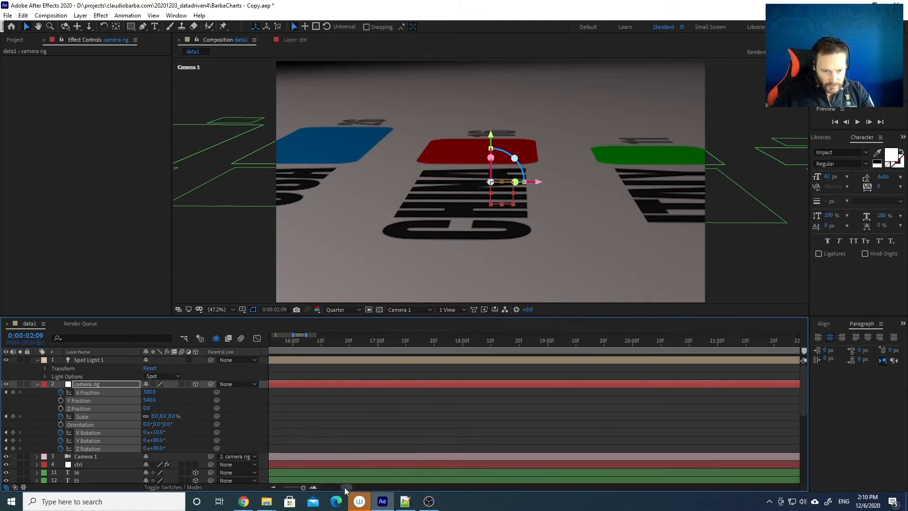
drag(344, 487, 298, 487)
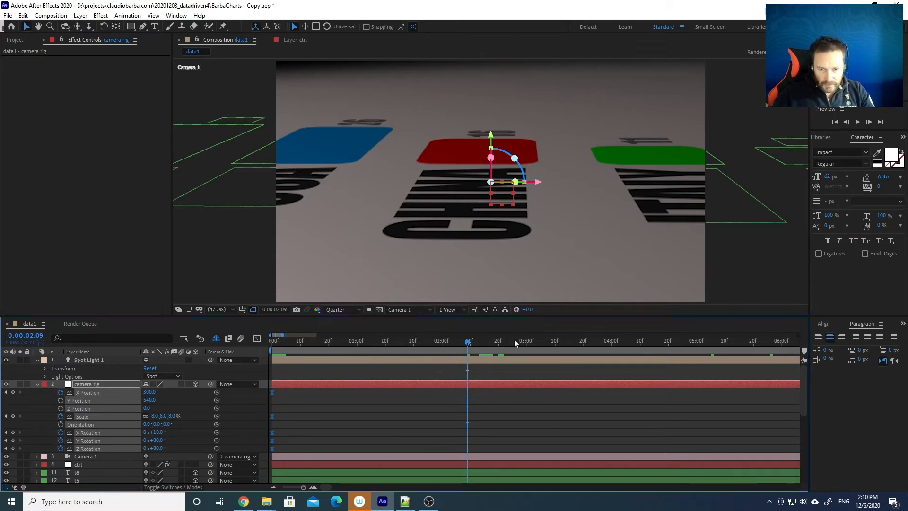
scroll(391, 378, down, 3)
mouse_move(354, 341)
mouse_down()
mouse_move(262, 341)
mouse_move(387, 347)
mouse_move(370, 347)
mouse_up()
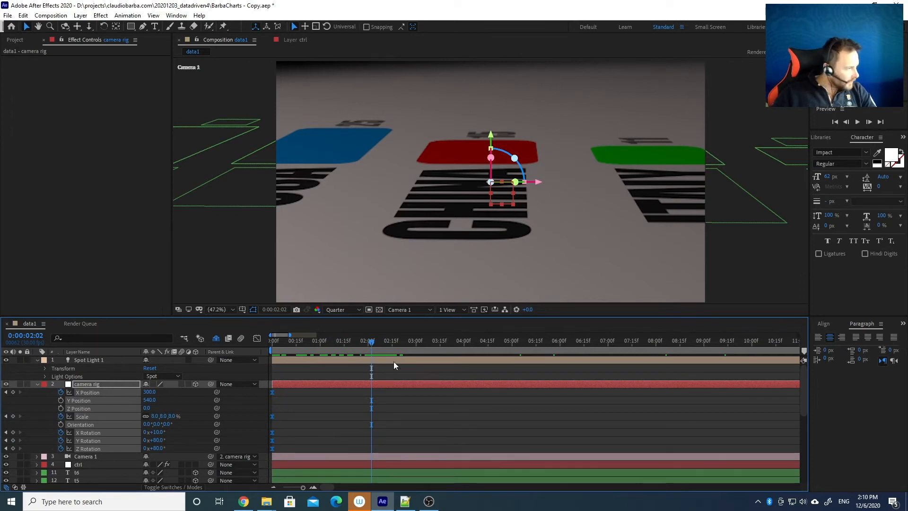
drag(372, 343, 367, 343)
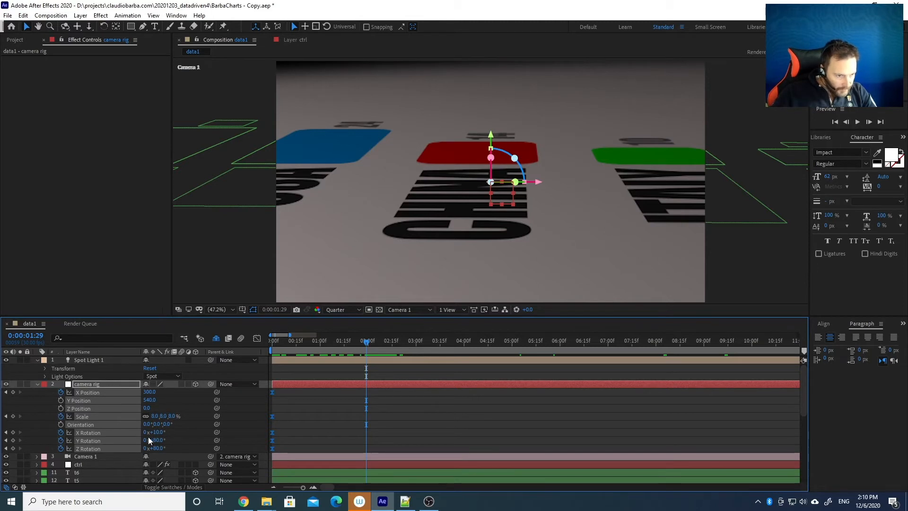
At 0:00:01:29, key the camera rig at Scale 40%, Y Rotation 65° and Z Rotation 0°
click(156, 416)
text(40)
key(Return)
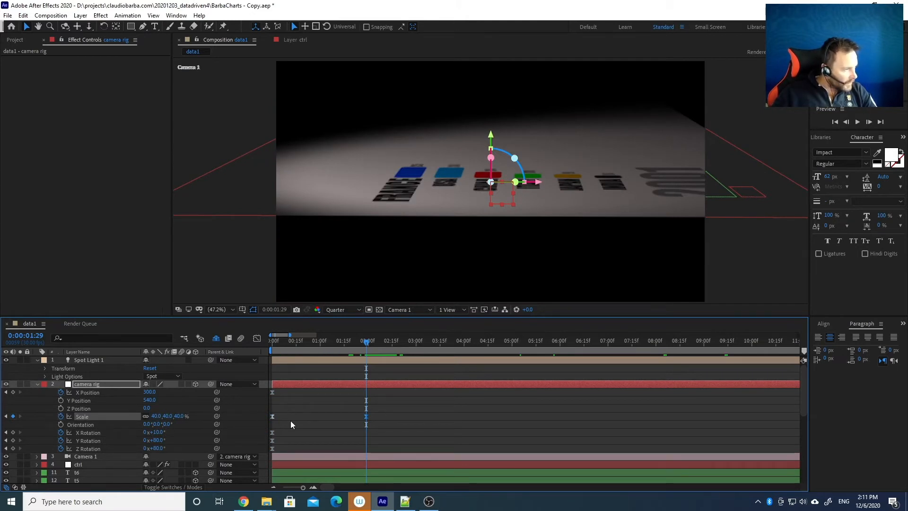
click(155, 441)
text(65)
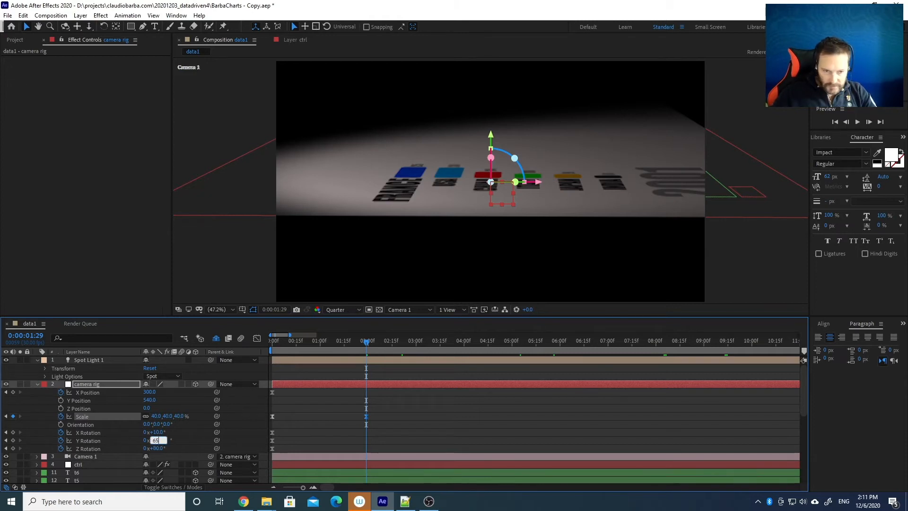
key(Return)
click(163, 448)
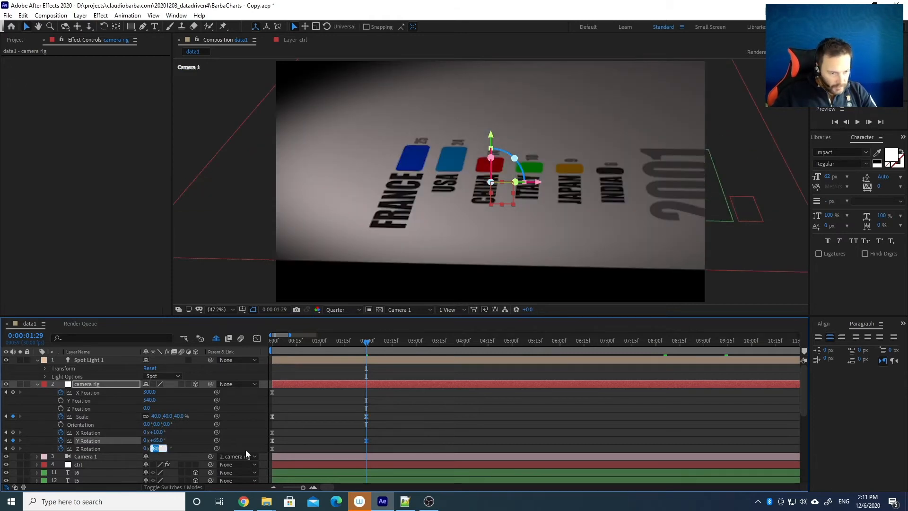
text(0)
key(Return)
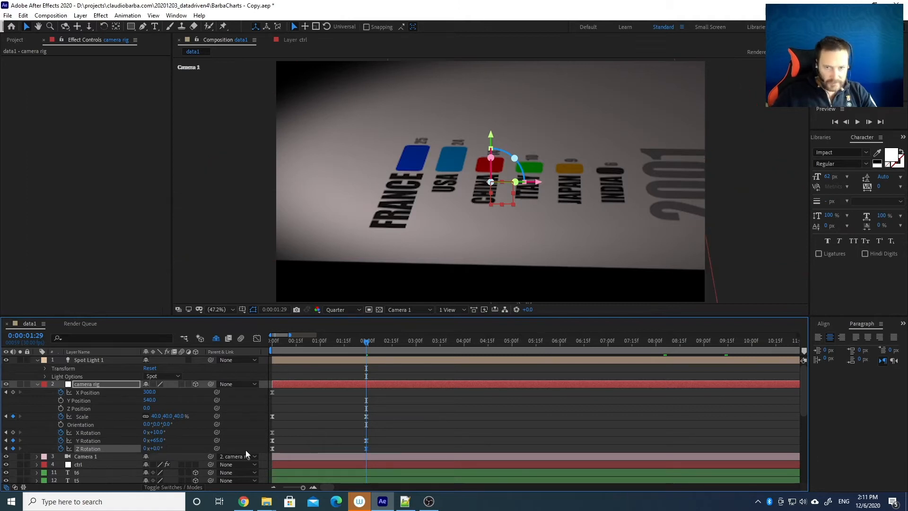
click(376, 348)
Preview the fly-in from the start, stopping at 0:00:01:29
key(Home)
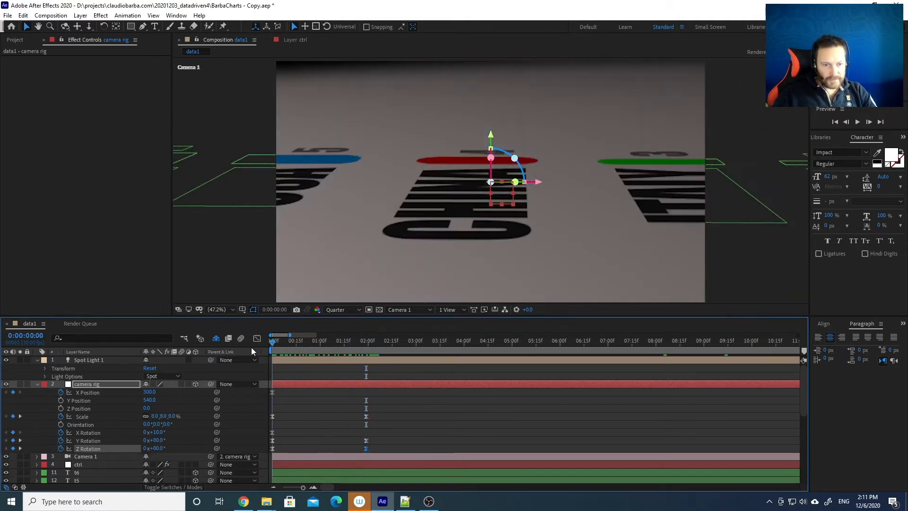
key(space)
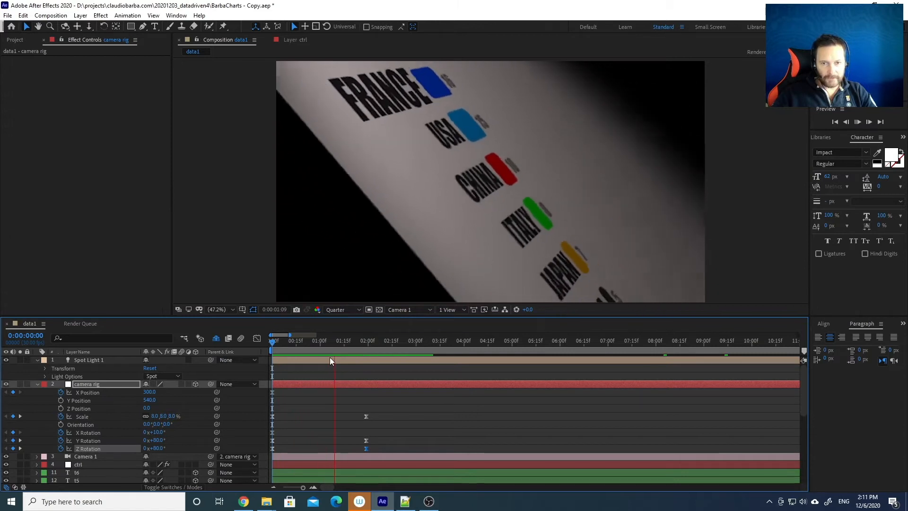
click(366, 340)
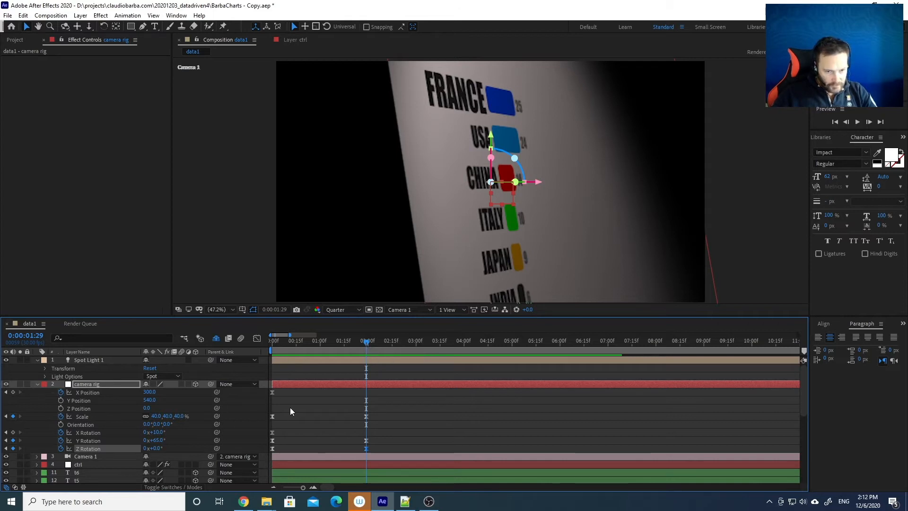
Add an X Position keyframe and slide the camera rig sideways at the 4-second mark
click(12, 392)
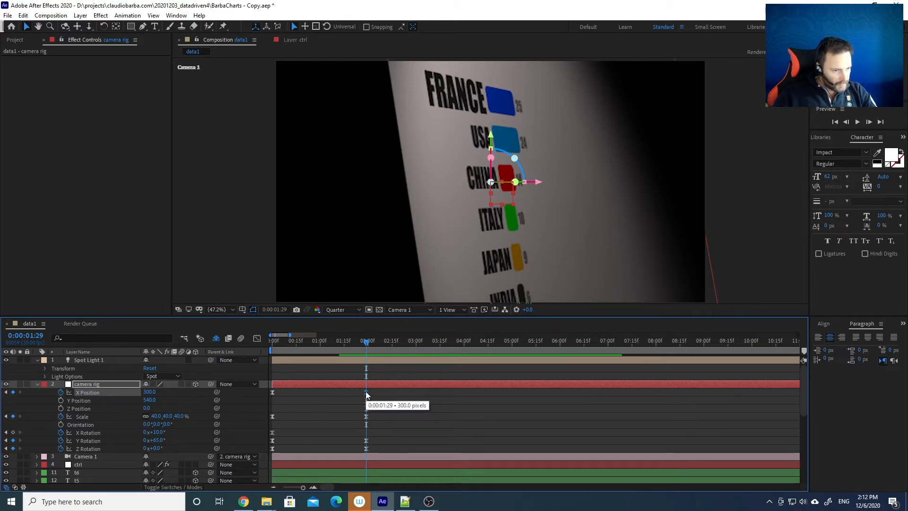
drag(370, 343, 466, 343)
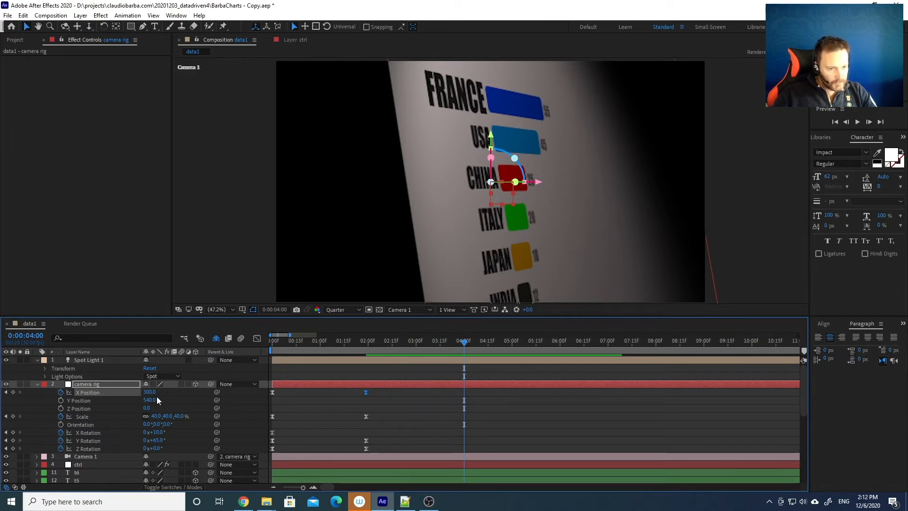
drag(147, 392, 412, 371)
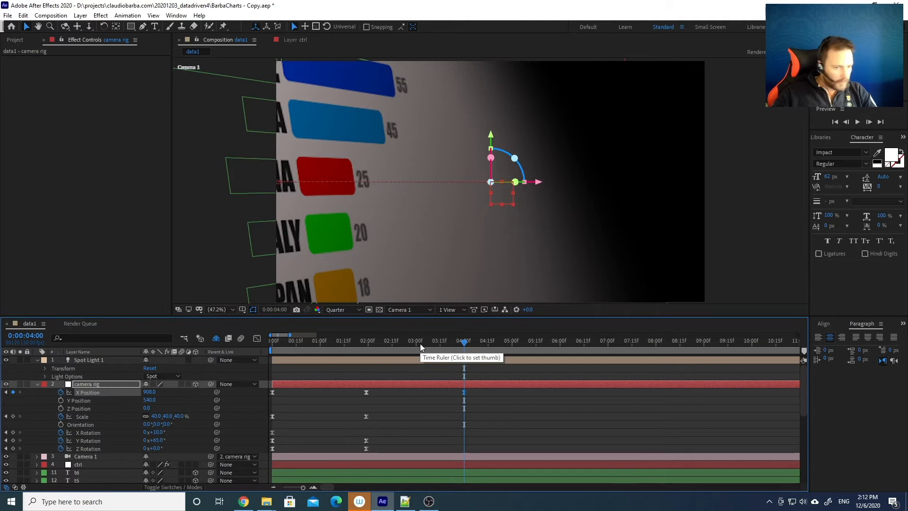
Preview the camera fly-in twice from the first frame
drag(420, 343, 250, 345)
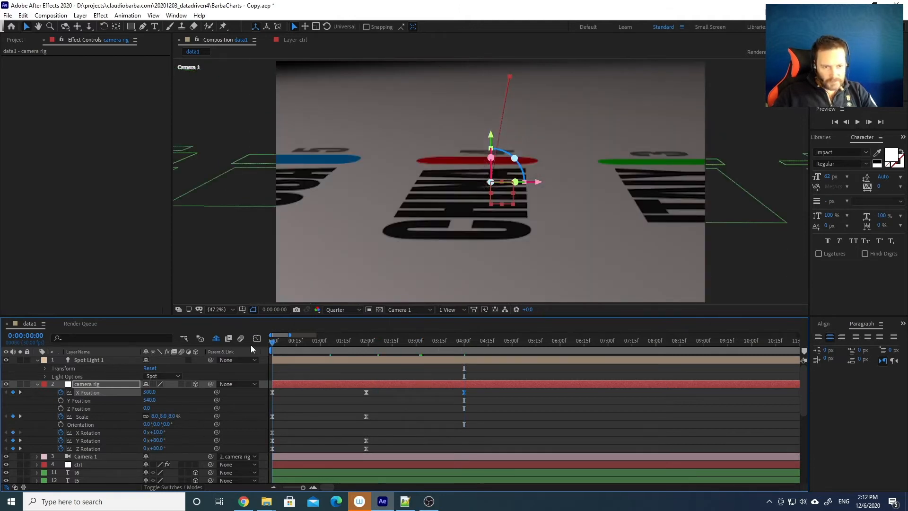
key(space)
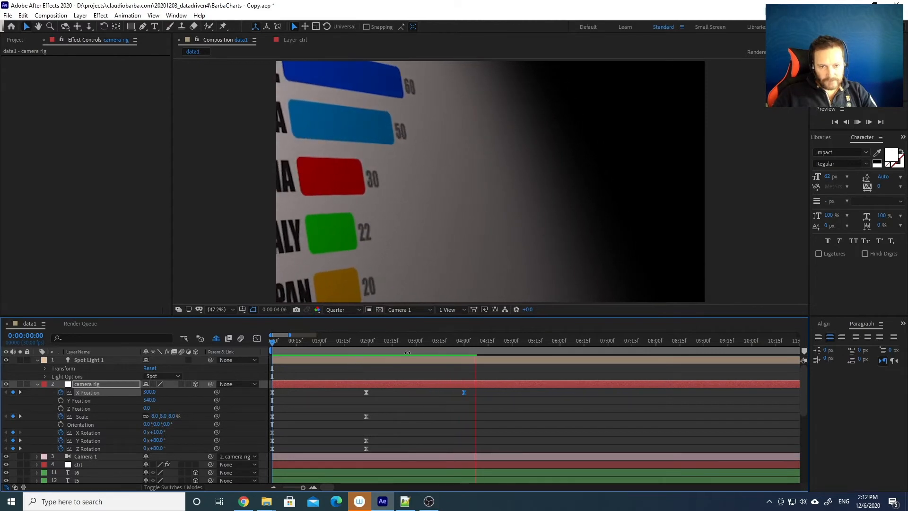
key(space)
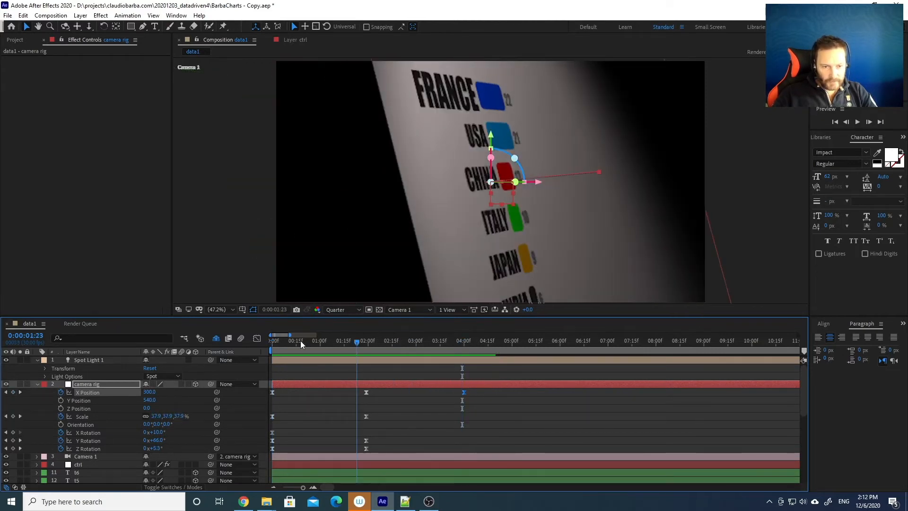
drag(300, 340, 247, 342)
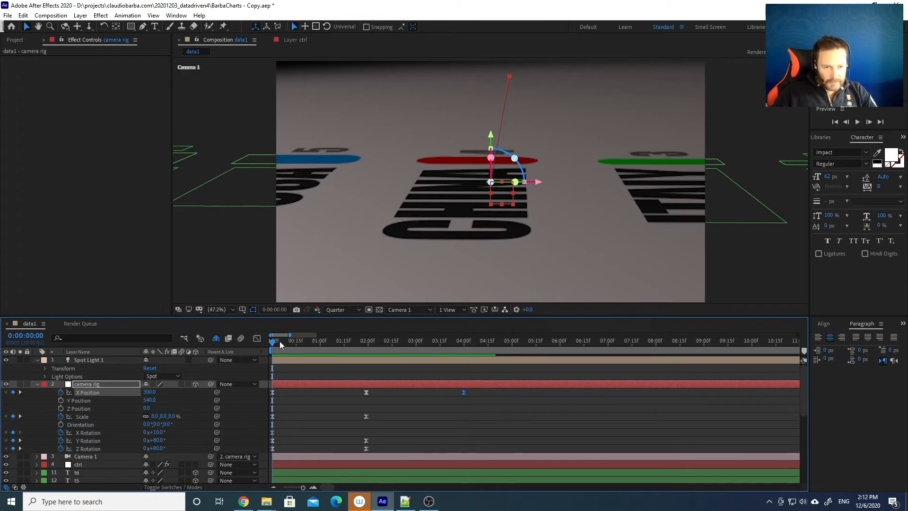
key(space)
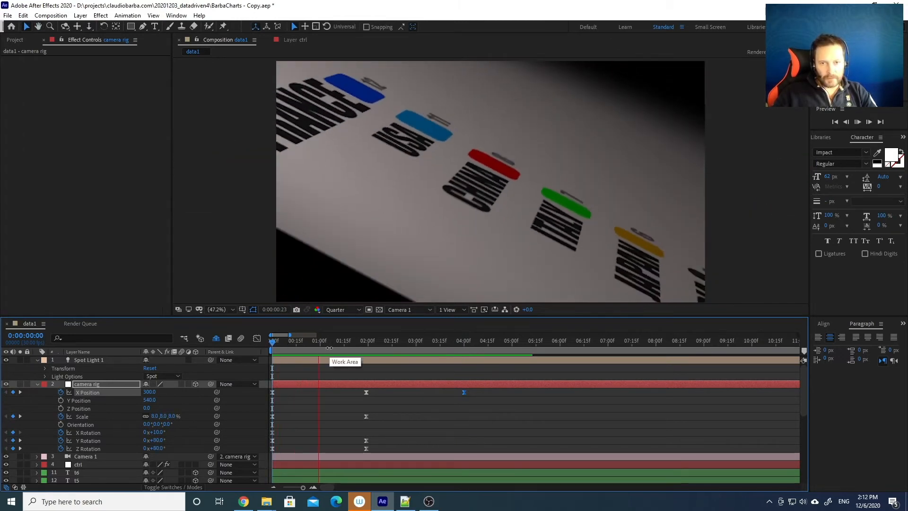
key(space)
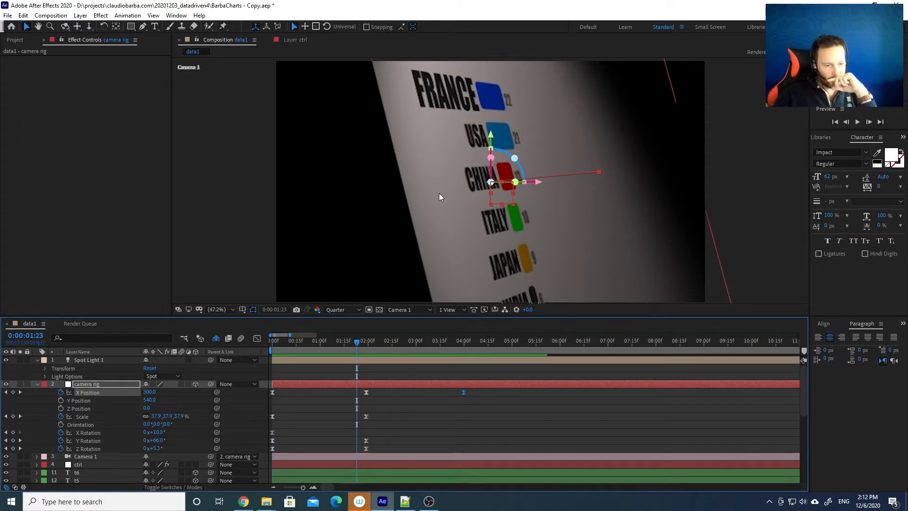
Scale the White Solid 1 layer up to 294% and preview it from the first frame
scroll(213, 469, down, 7)
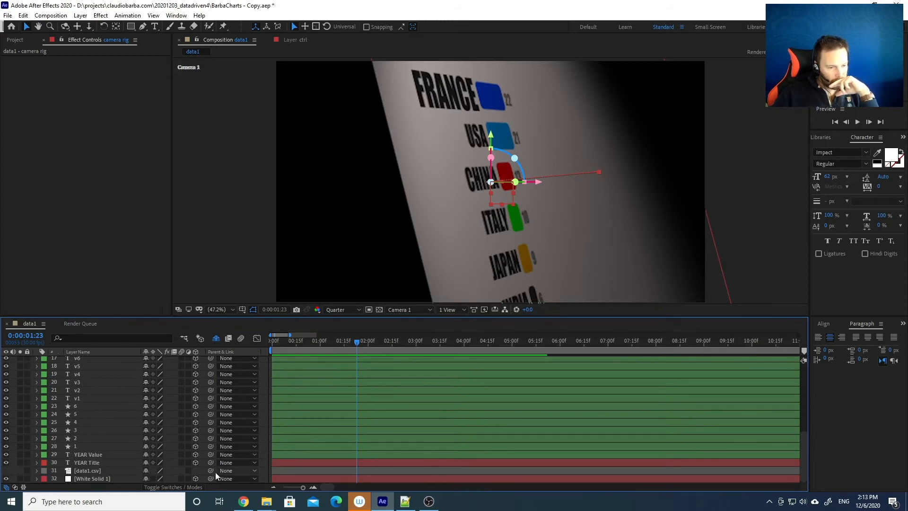
click(83, 478)
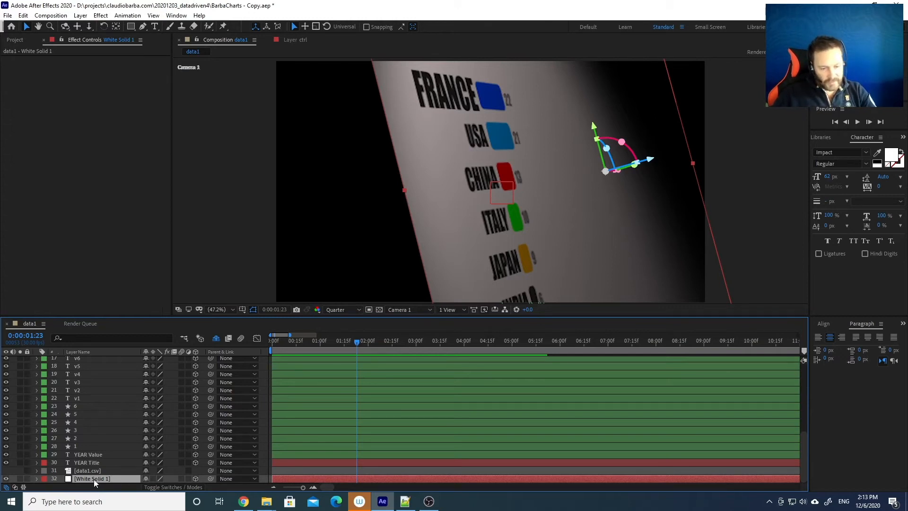
key(s)
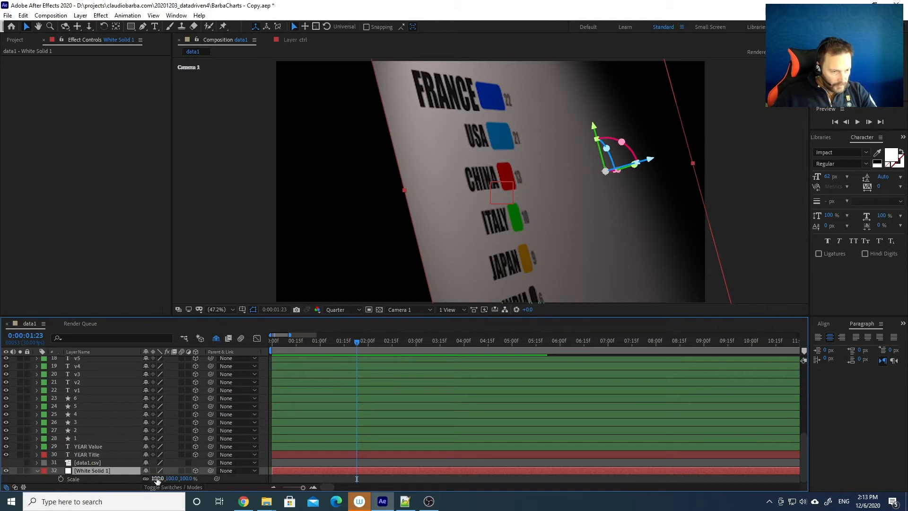
drag(157, 478, 207, 478)
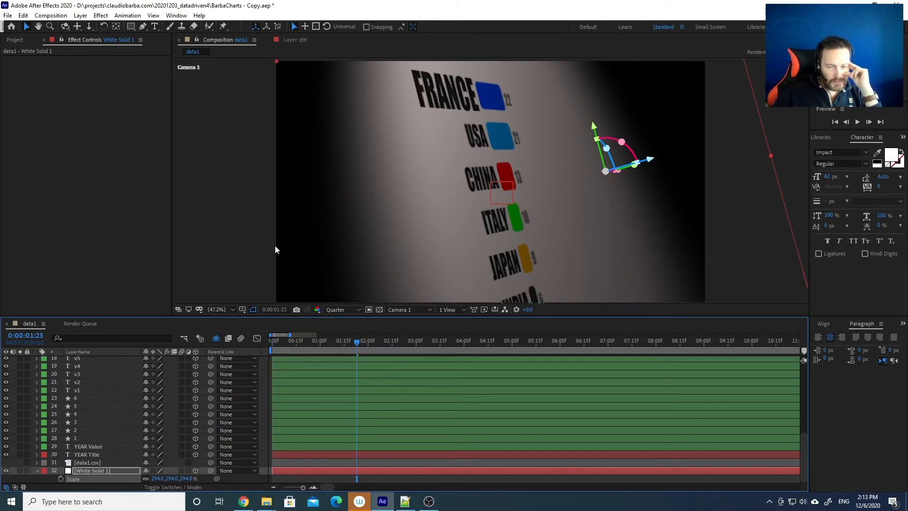
click(271, 341)
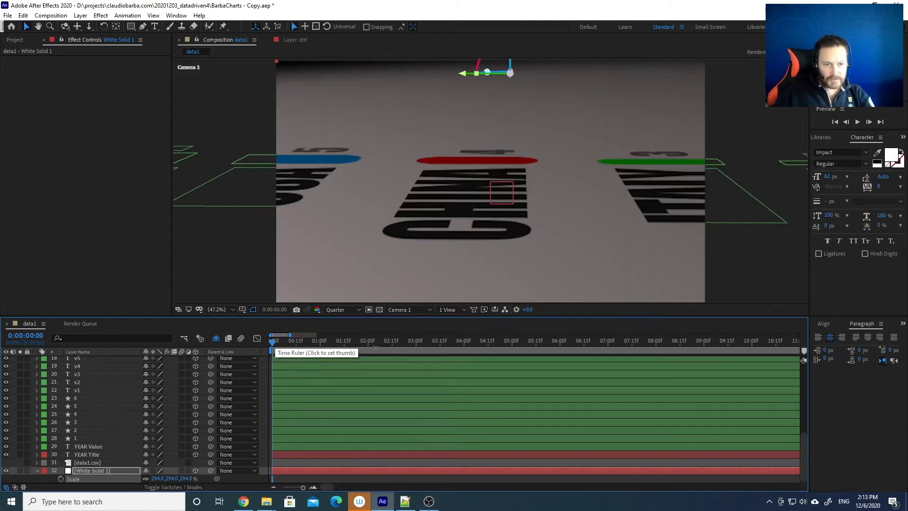
key(space)
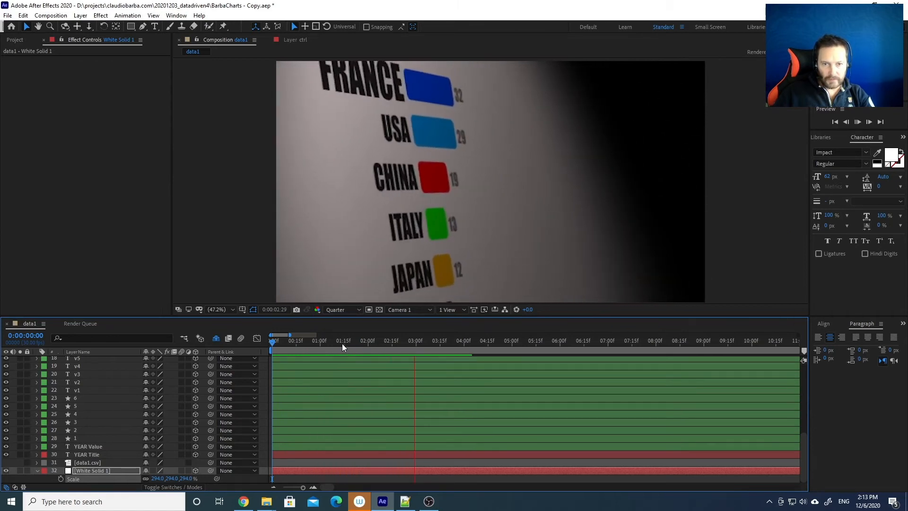
key(space)
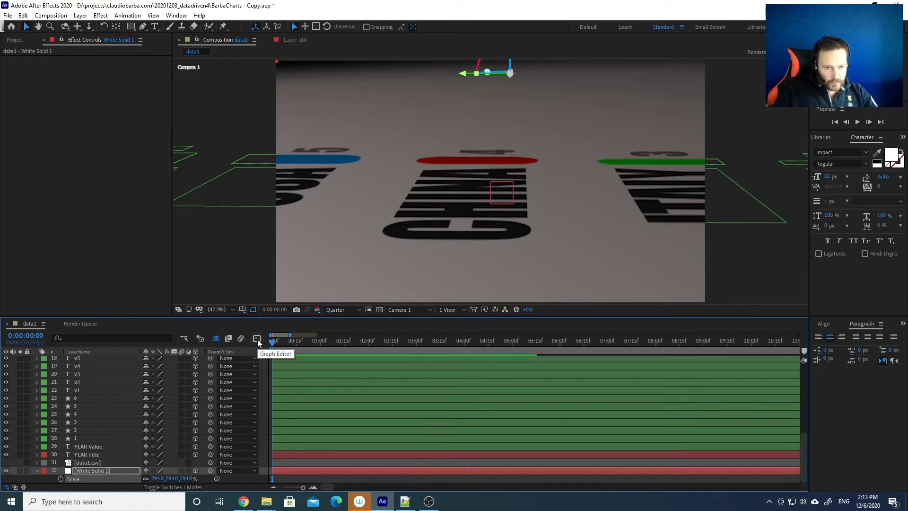
Move the camera rig's X Position keyframe earlier to 1:29 and preview
click(302, 342)
drag(303, 344, 256, 340)
click(257, 339)
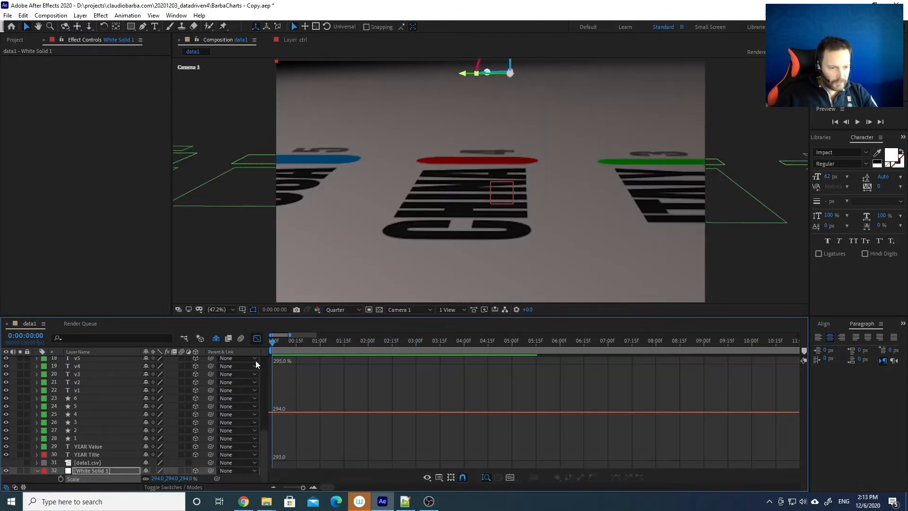
click(257, 338)
scroll(192, 401, up, 10)
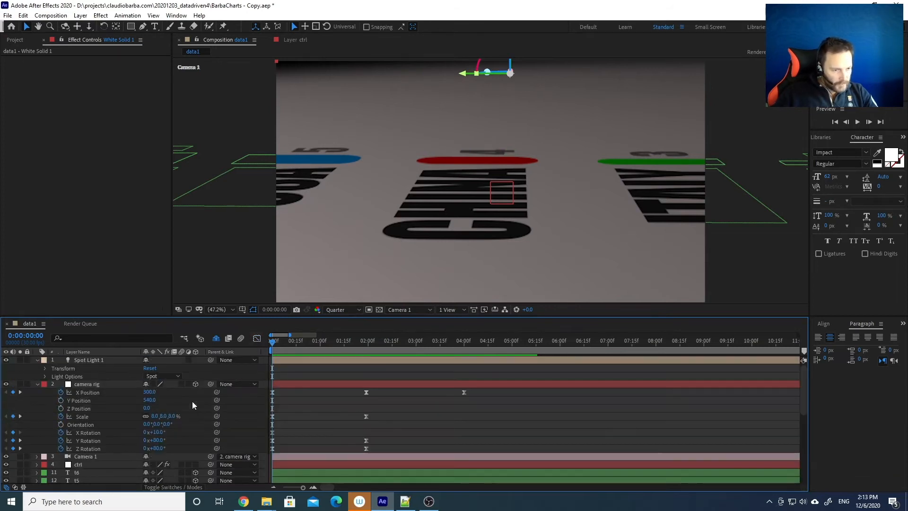
click(95, 384)
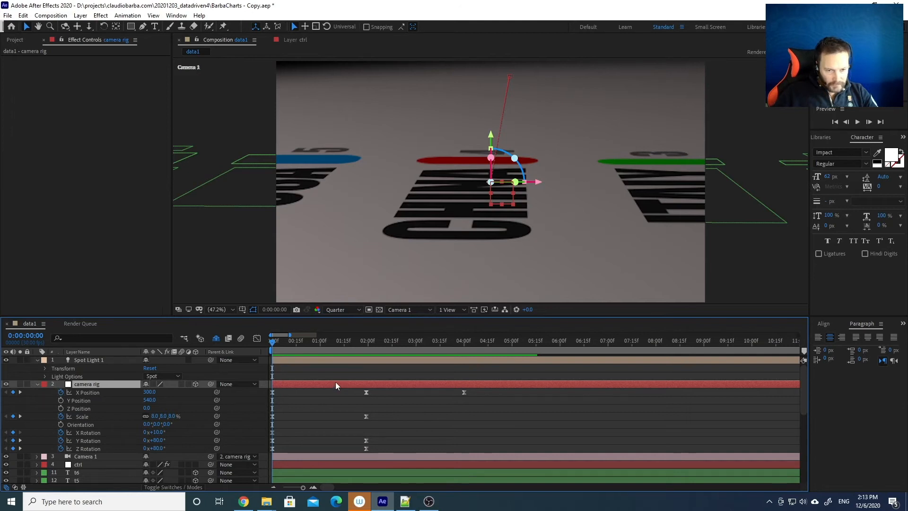
click(374, 394)
drag(366, 391, 338, 390)
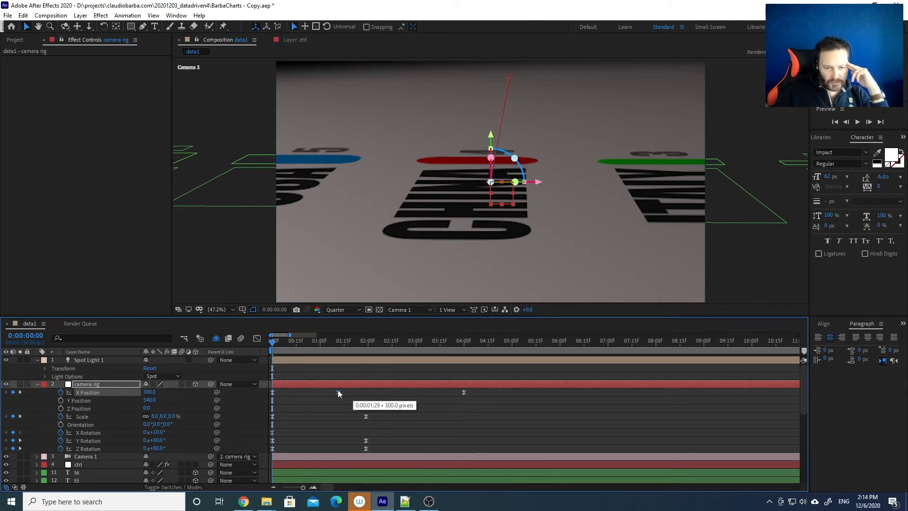
key(space)
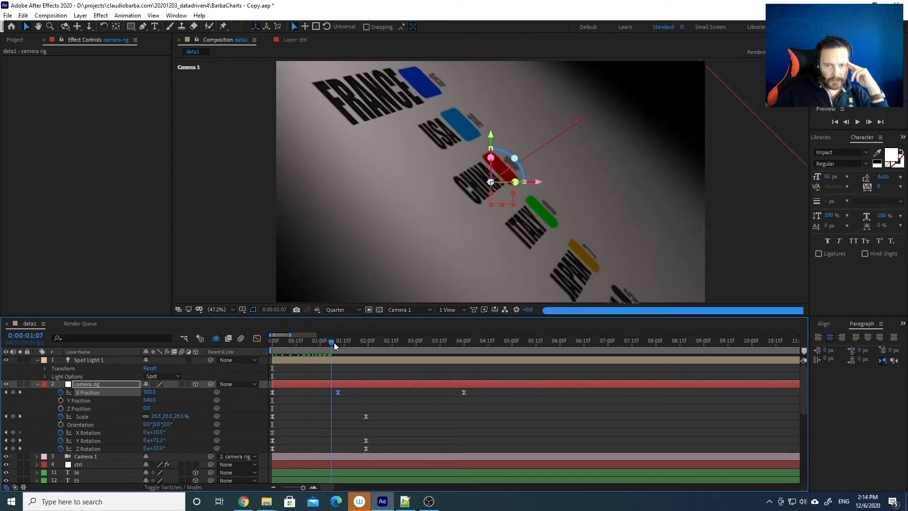
Nudge the X Position keyframe slightly earlier and preview again from the first frame
drag(339, 344, 407, 345)
key(space)
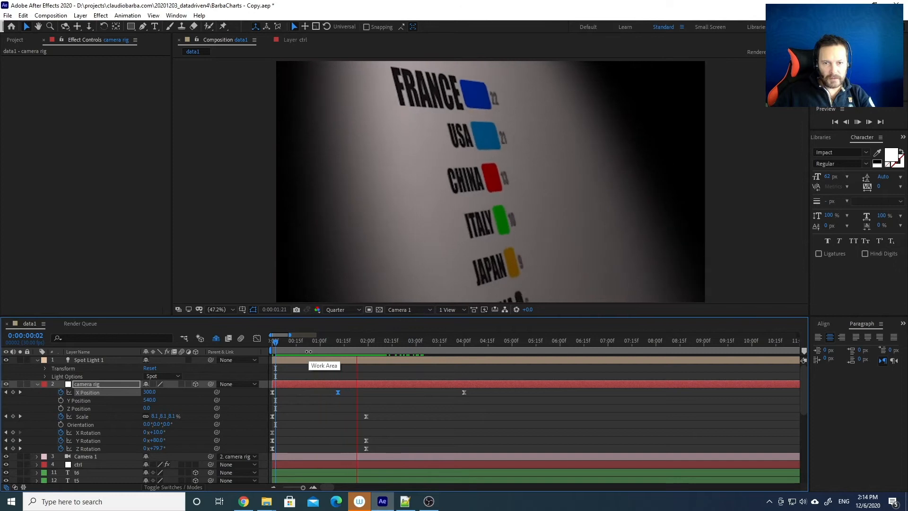
click(325, 343)
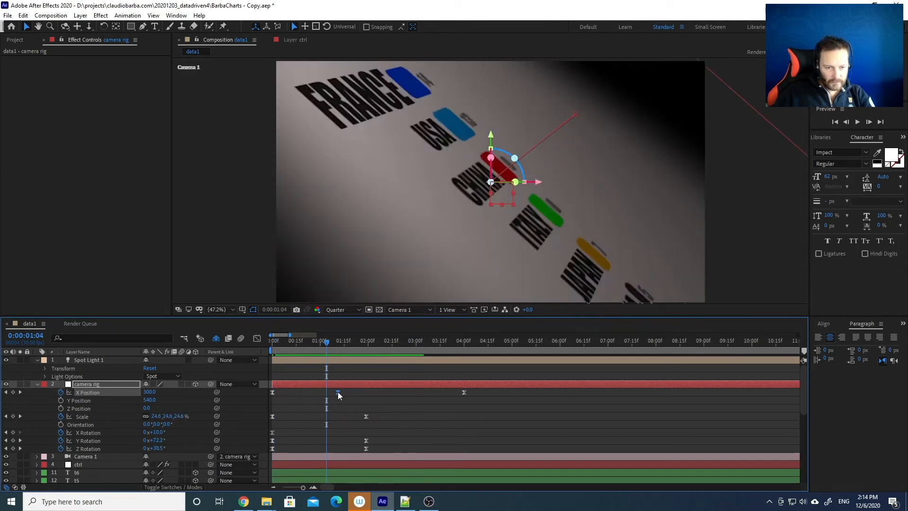
drag(324, 392, 321, 392)
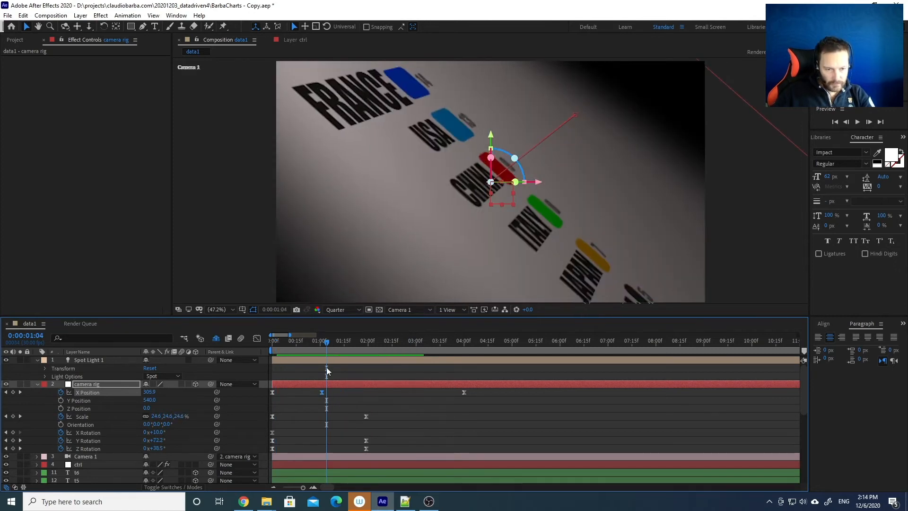
drag(307, 345, 262, 345)
key(space)
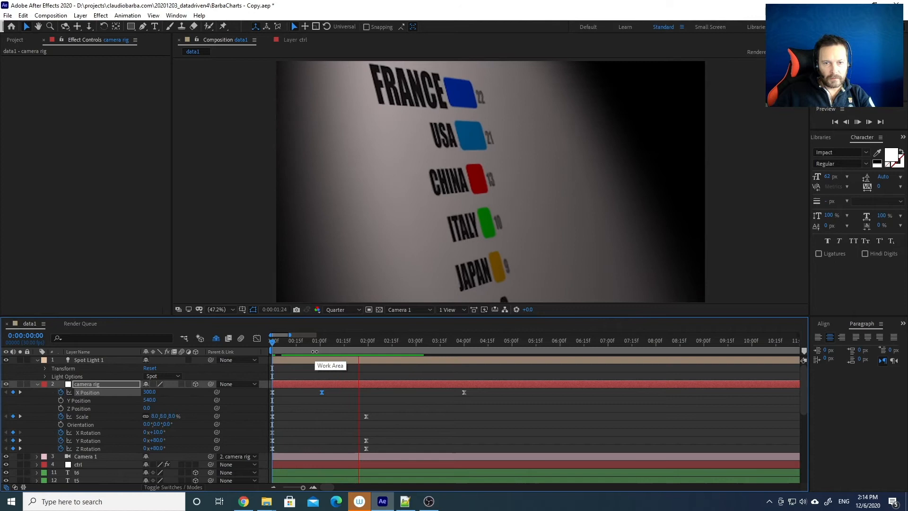
click(351, 341)
drag(351, 341, 343, 342)
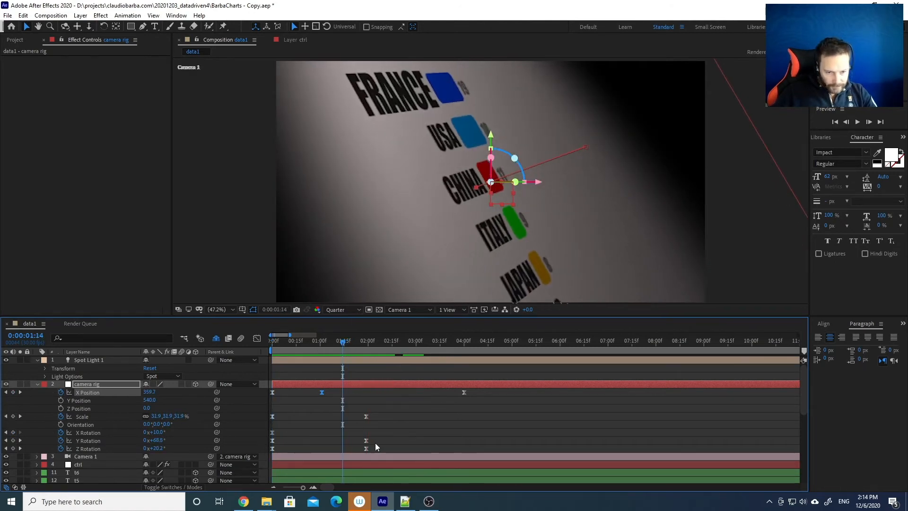
Move the Scale and rotation keyframes to just past 2 seconds and preview the retimed fly-in
drag(373, 450, 386, 416)
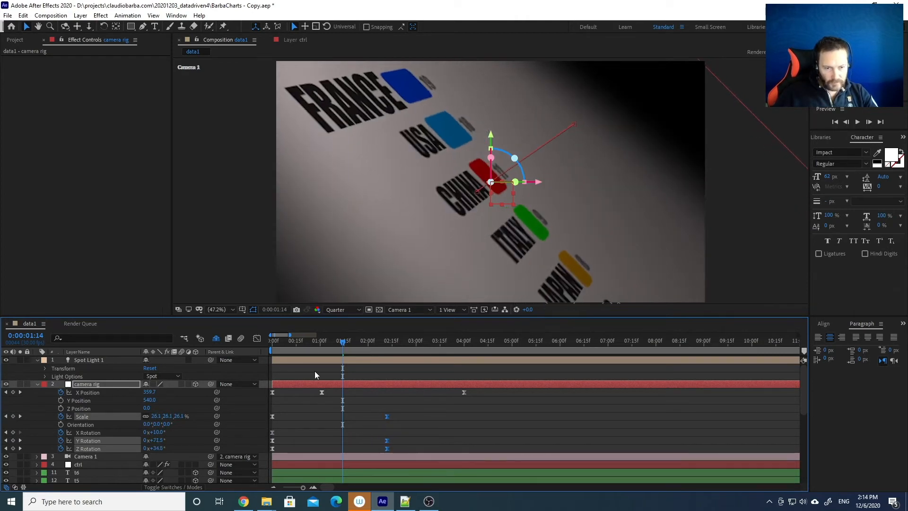
drag(284, 342, 271, 342)
key(space)
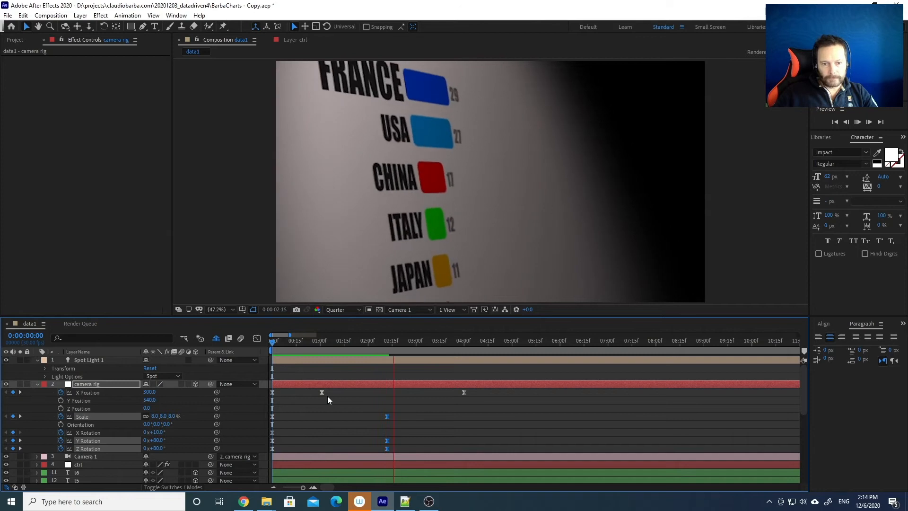
click(335, 342)
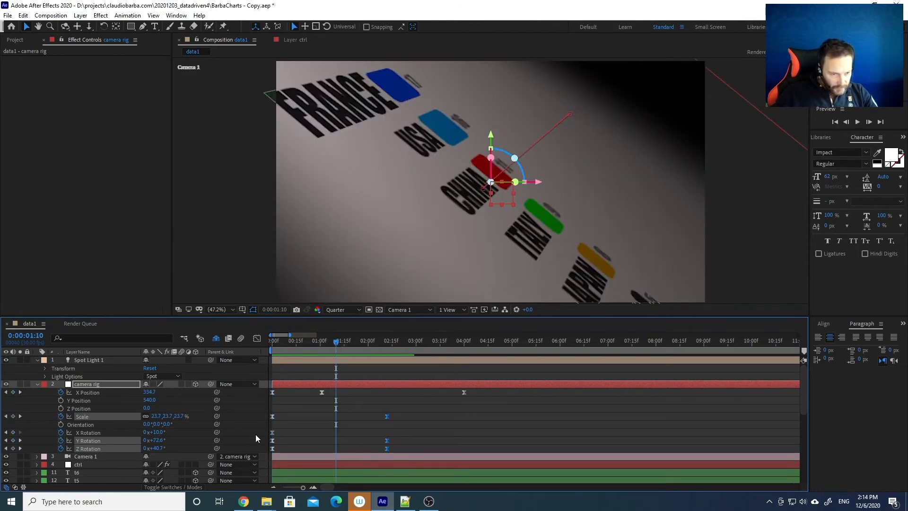
click(257, 338)
In the Graph Editor, drag the first keyframes' Bezier handles right for a slow start
click(257, 339)
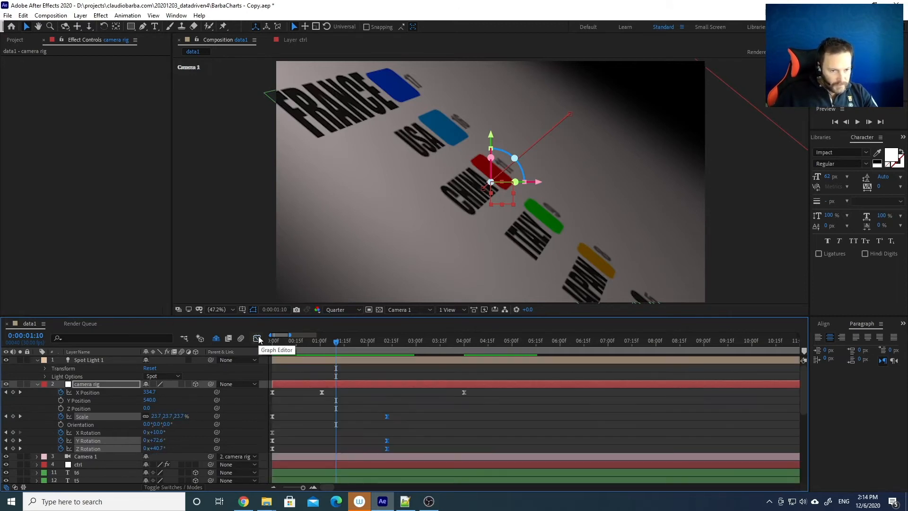
click(257, 338)
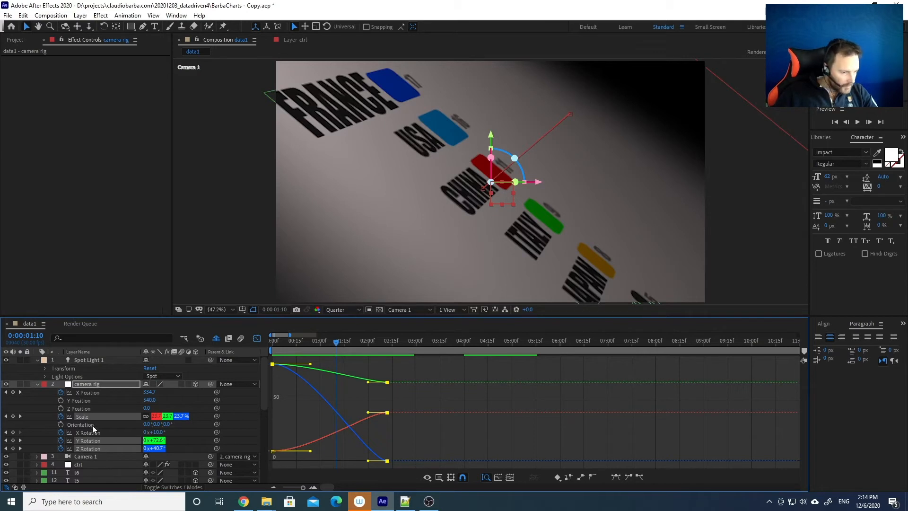
click(286, 462)
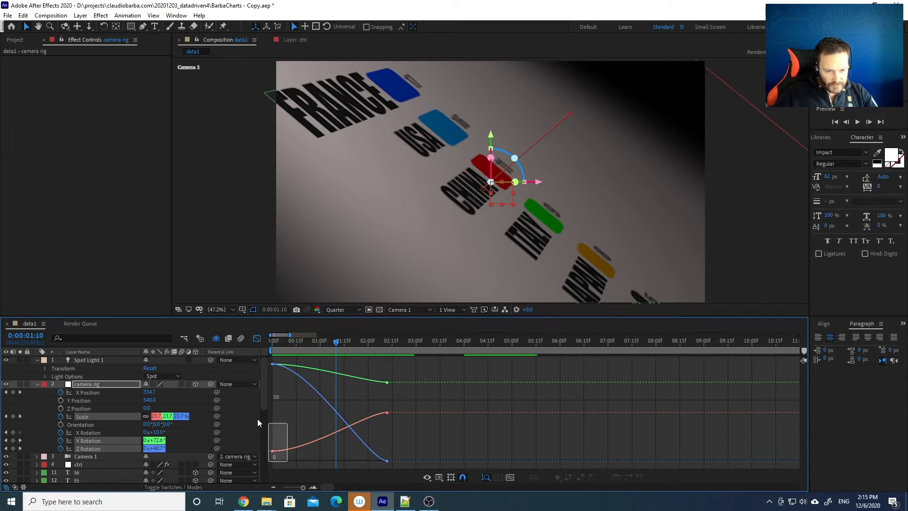
drag(254, 365, 255, 357)
mouse_move(274, 452)
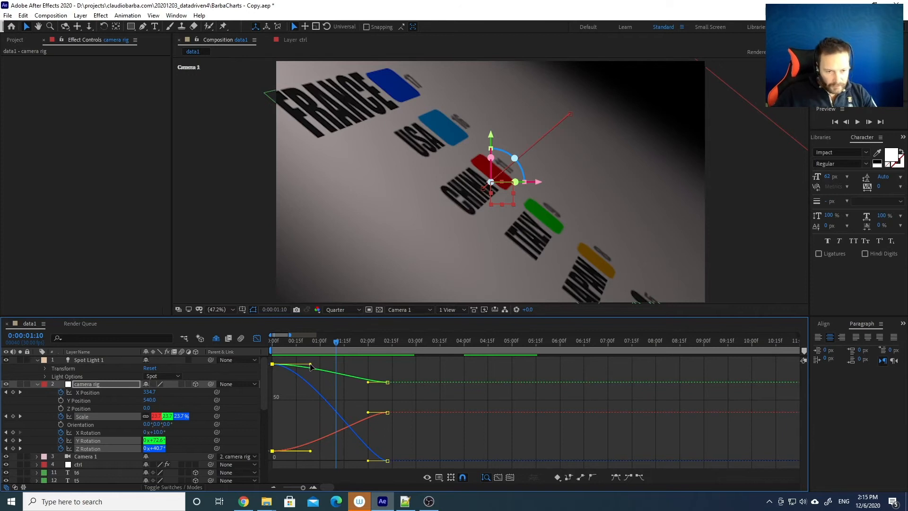
drag(314, 367, 372, 367)
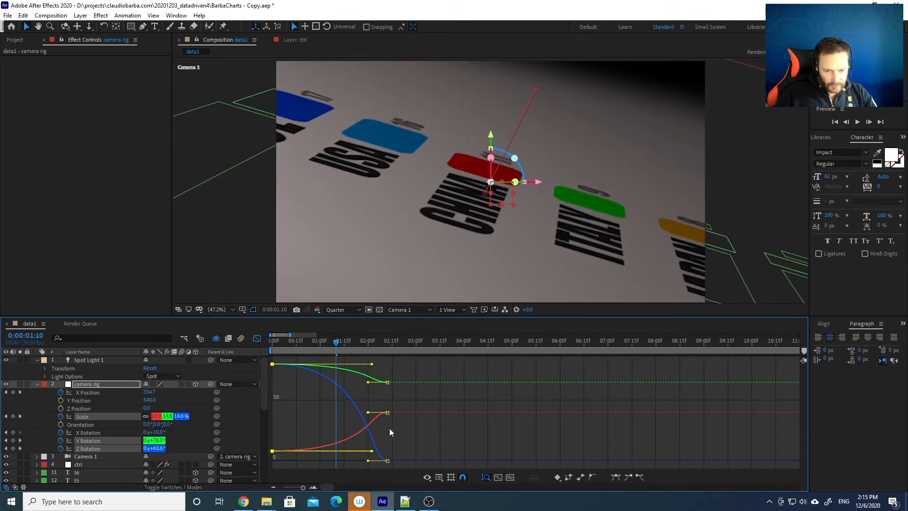
Drag the final keyframes' handles left for a long settle, then preview the fly-in
click(401, 464)
drag(398, 466, 381, 373)
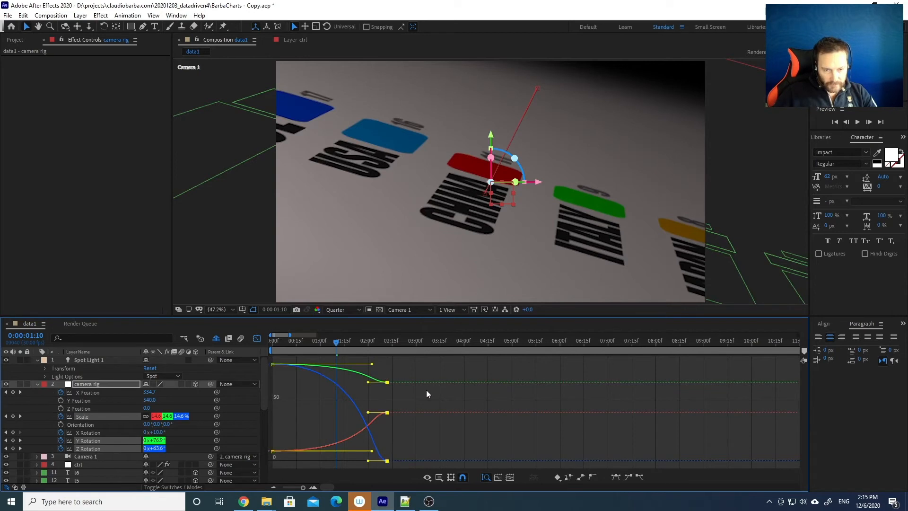
drag(367, 383, 297, 386)
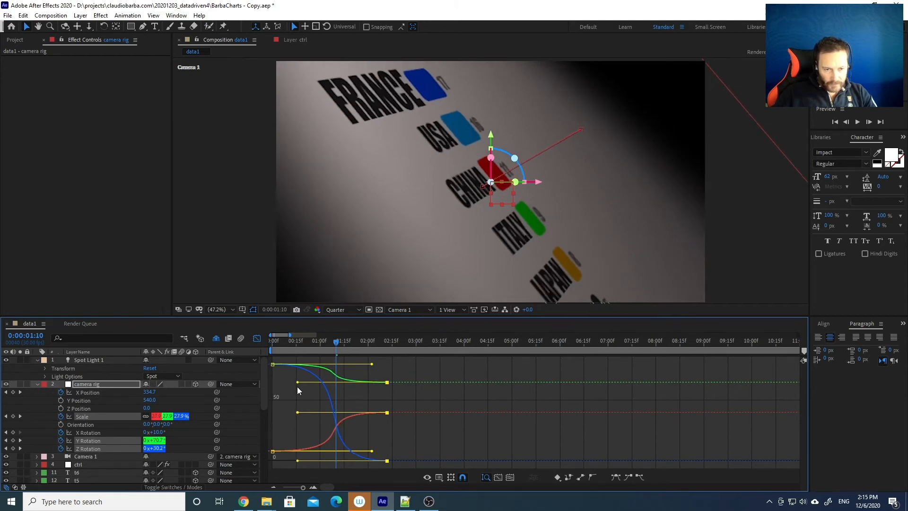
drag(286, 343, 262, 344)
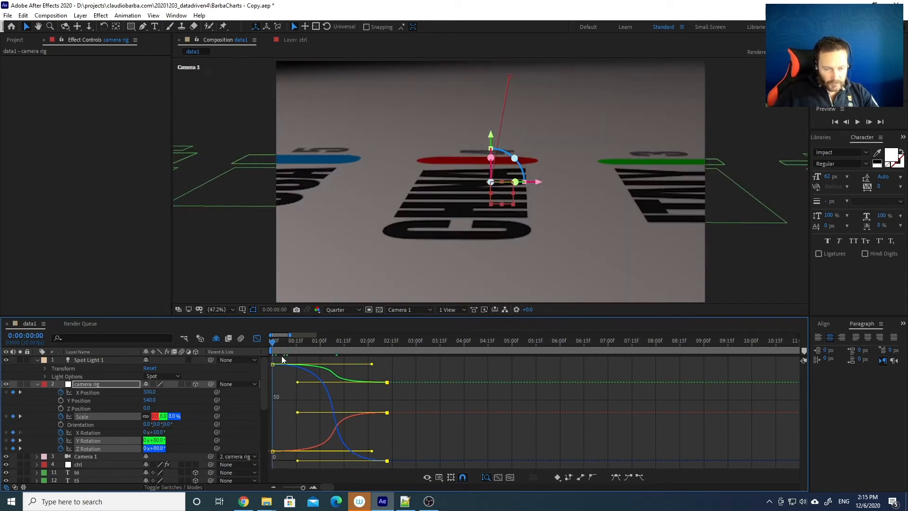
key(space)
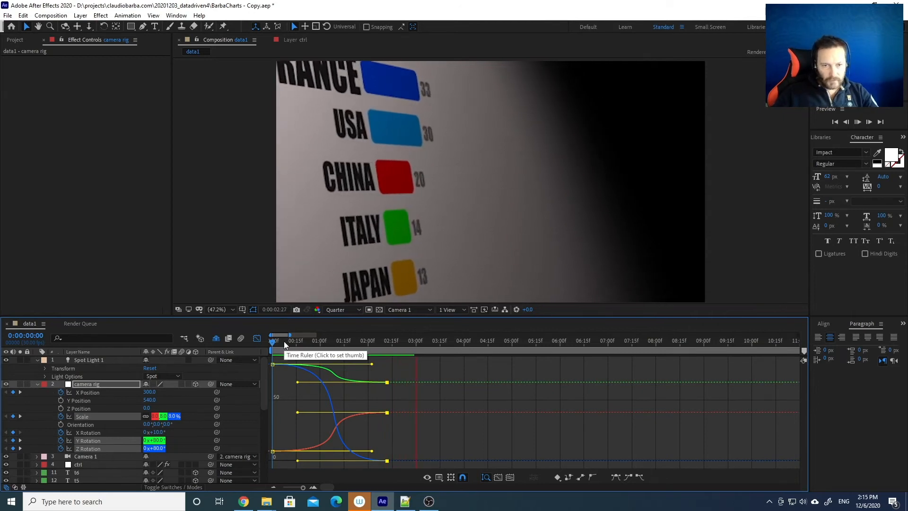
key(space)
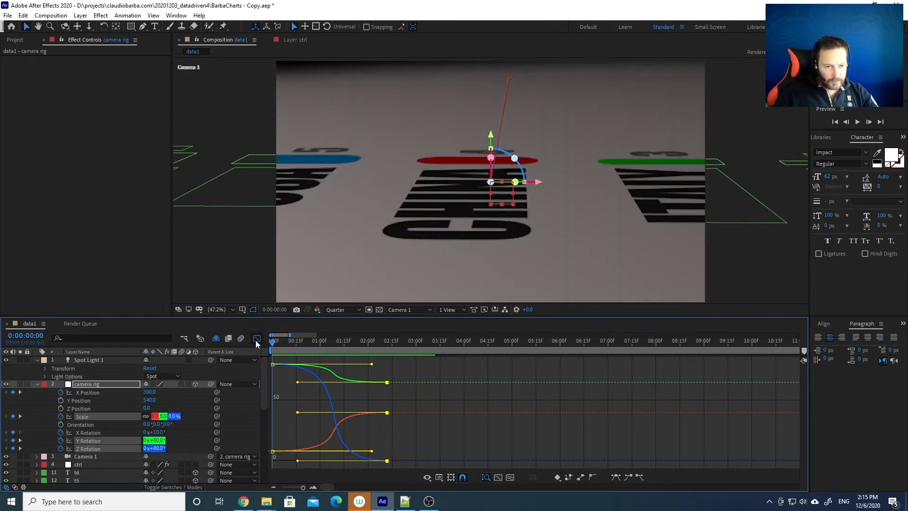
click(256, 338)
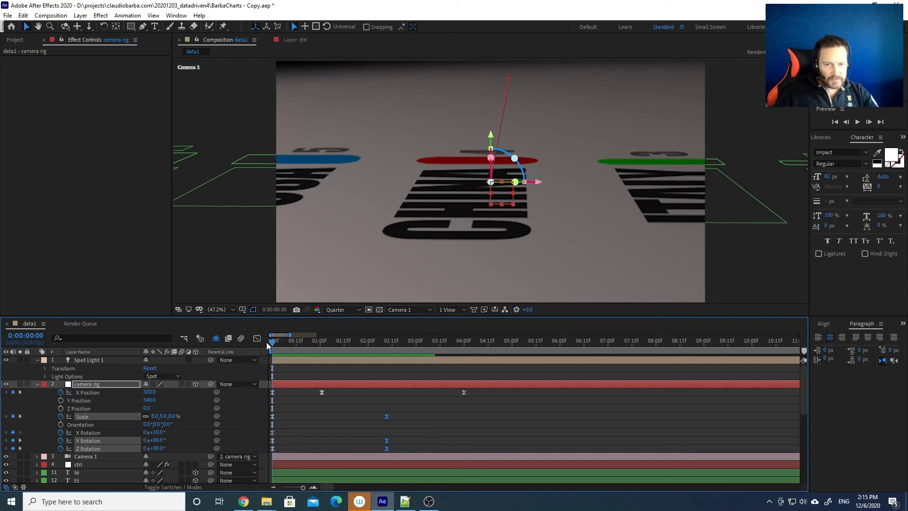
key(space)
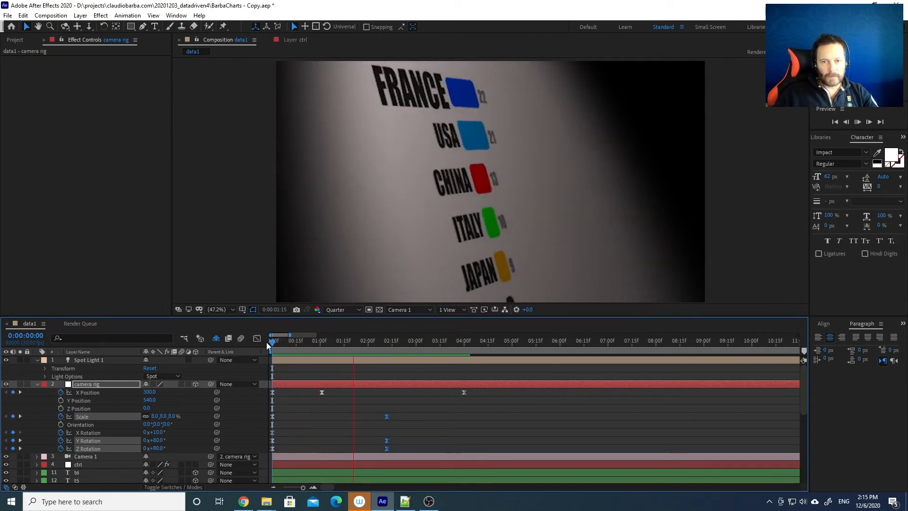
key(space)
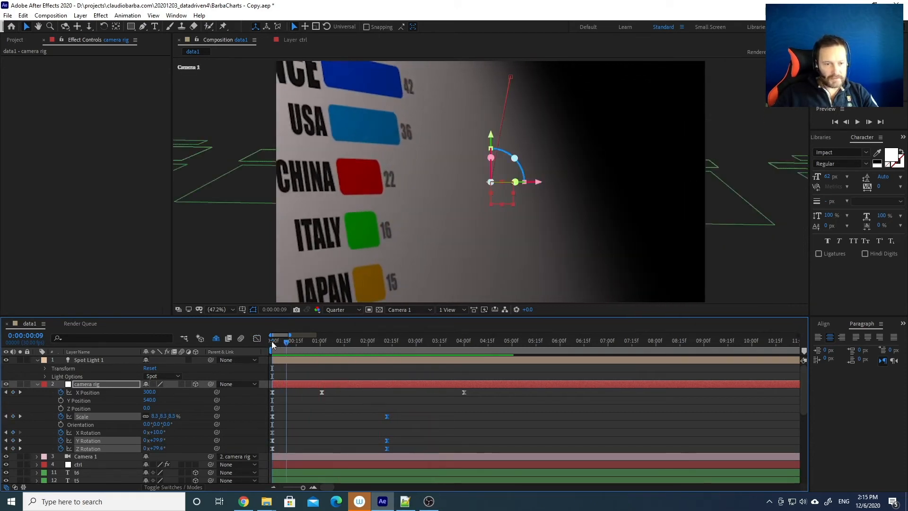
key(space)
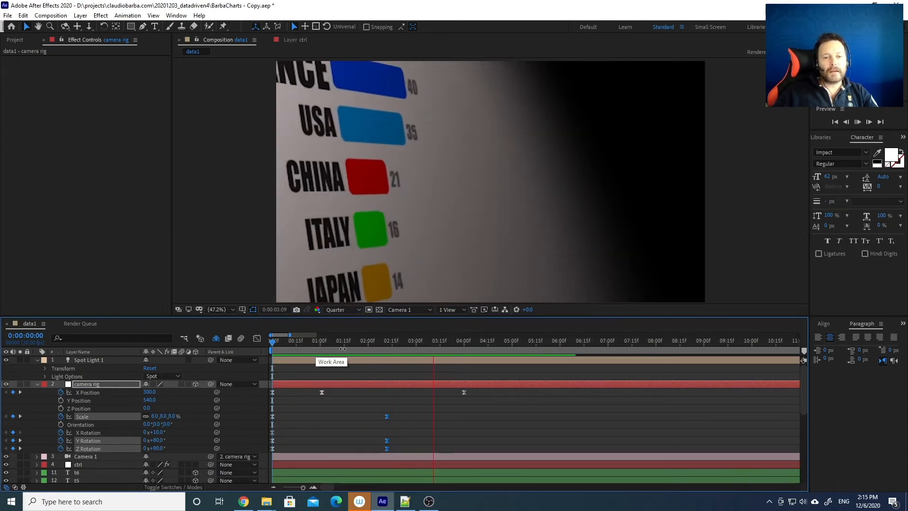
key(space)
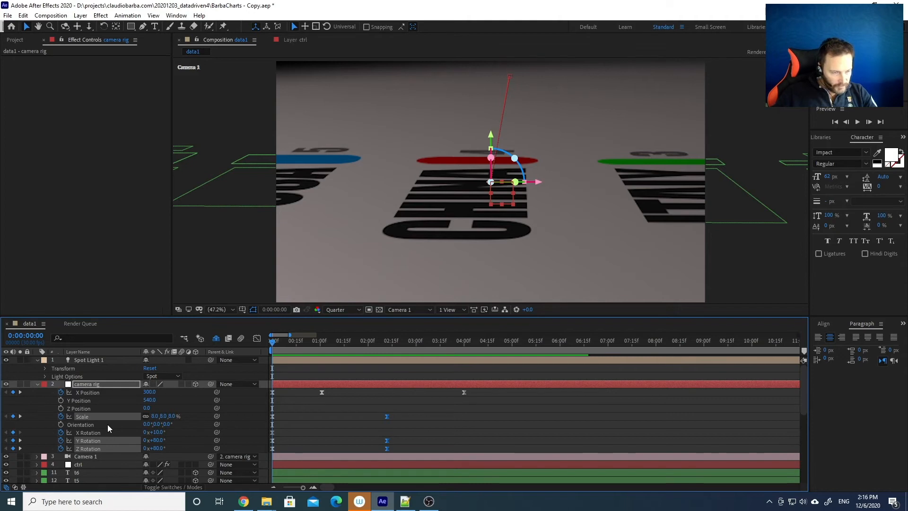
Select the layers from t6 down through YEAR Value and YEAR Title
scroll(107, 424, down, 3)
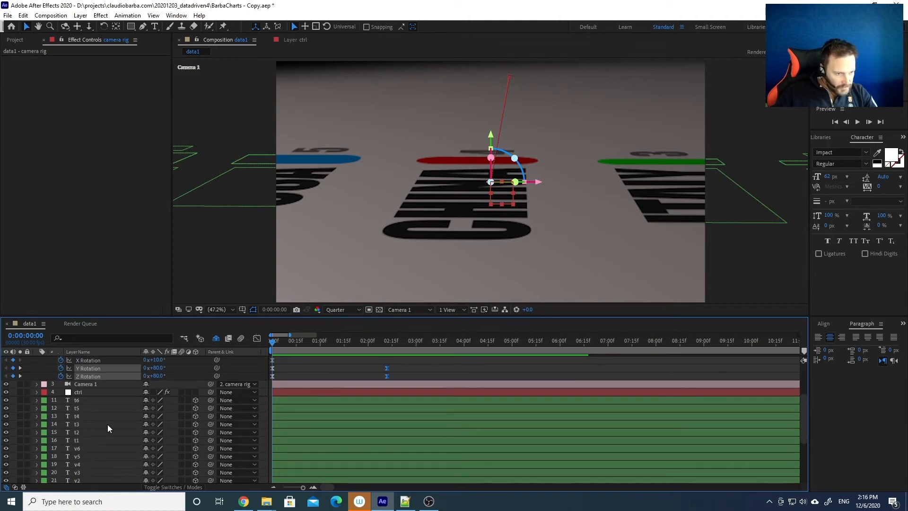
scroll(107, 424, down, 1)
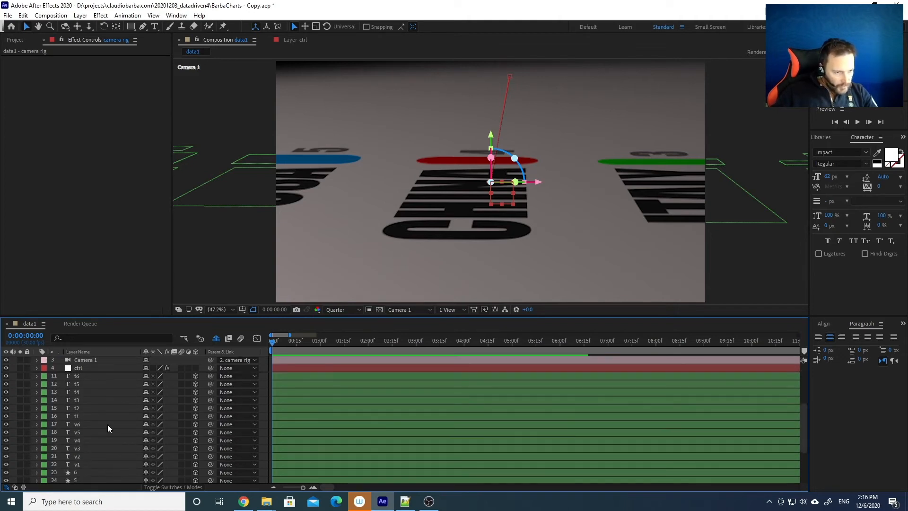
click(82, 376)
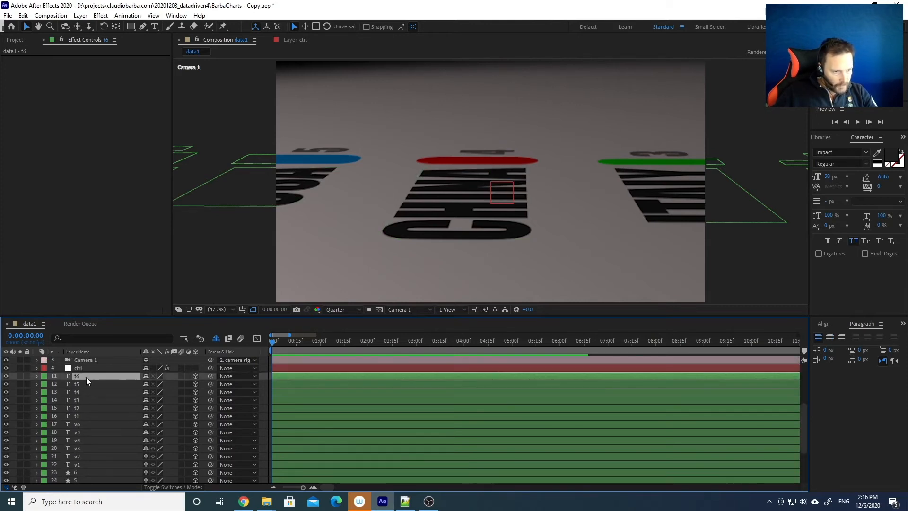
scroll(86, 376, down, 3)
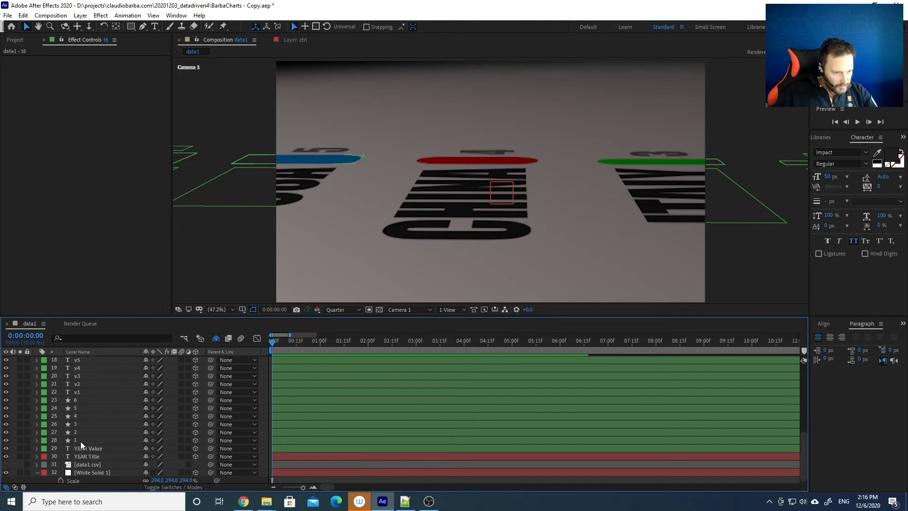
shift+click(80, 441)
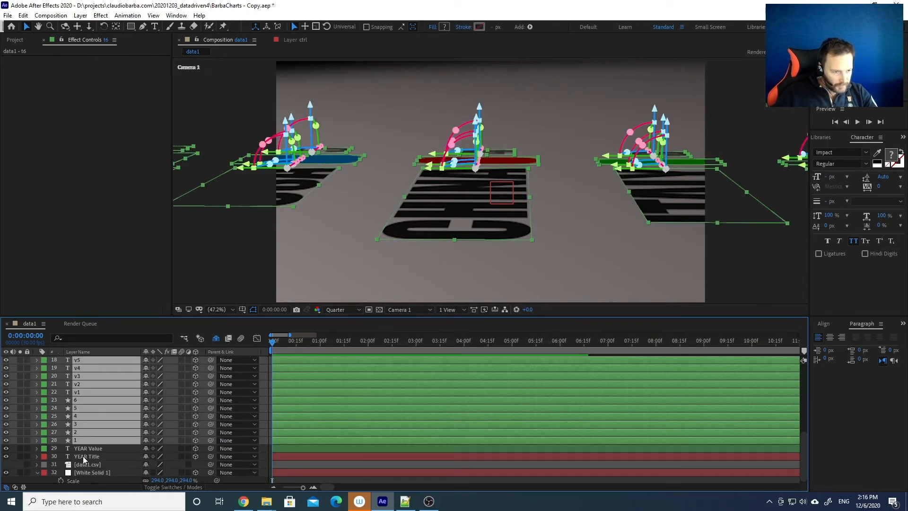
shift+click(83, 456)
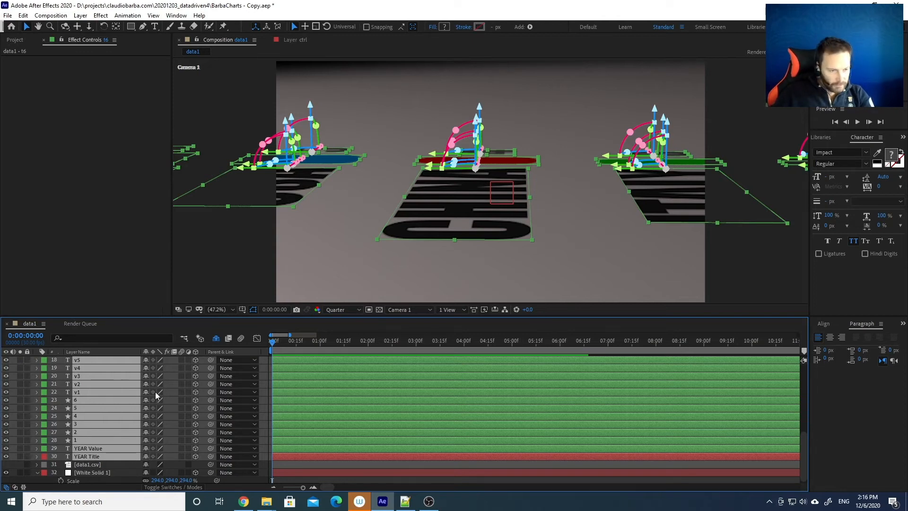
Set the selected layers' Z Position to -3 and collapse their properties
key(p)
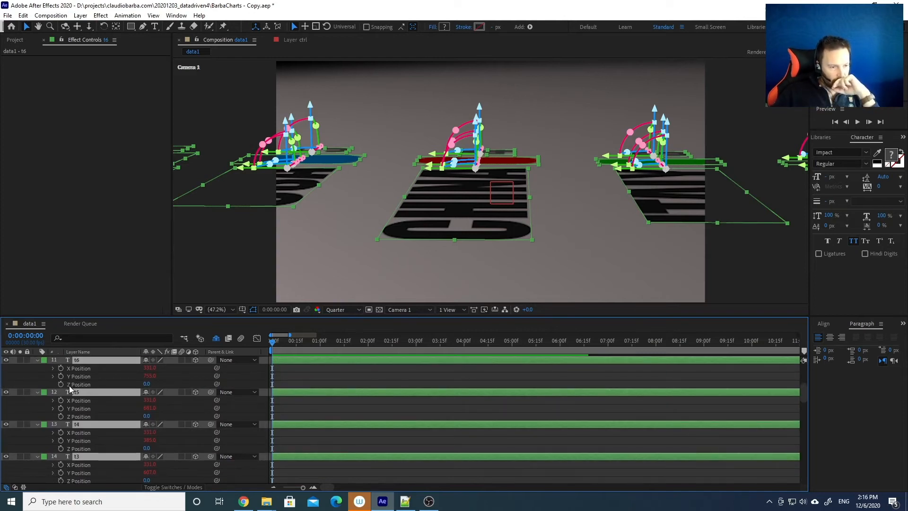
click(147, 384)
text(-3)
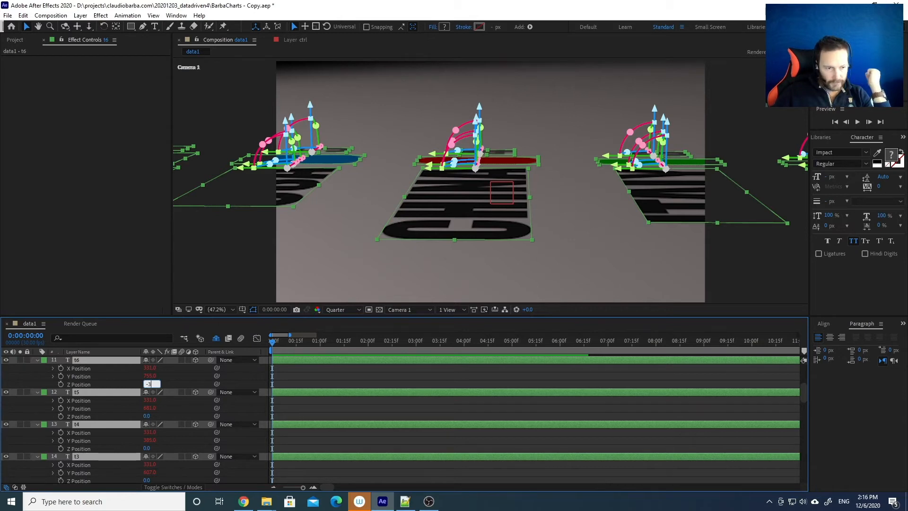
key(Return)
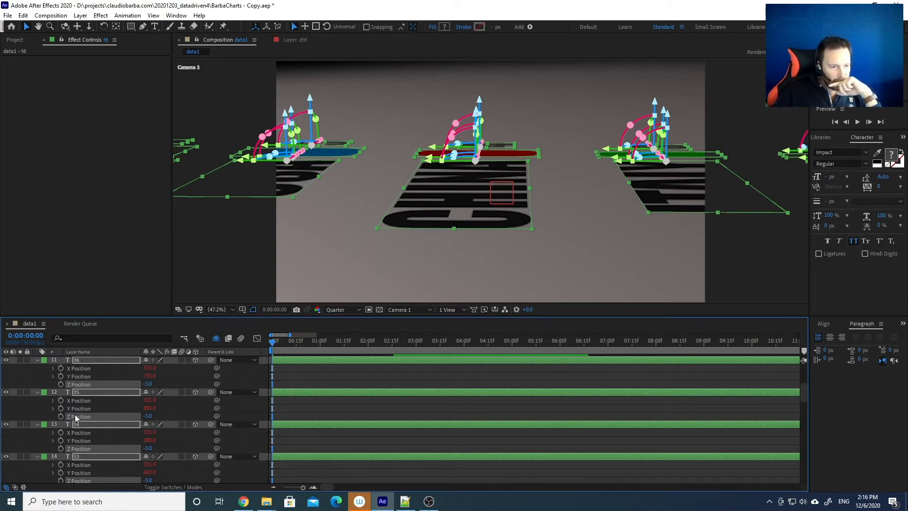
click(37, 361)
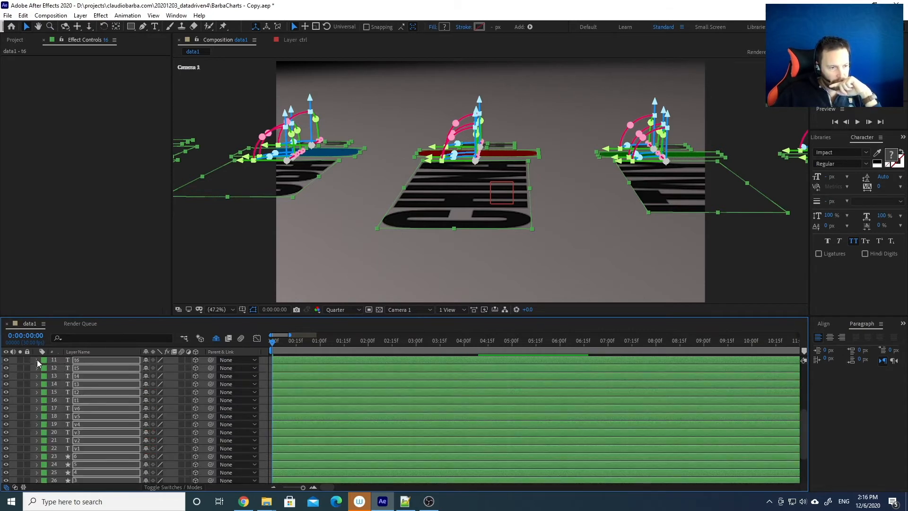
click(37, 360)
scroll(69, 445, down, 2)
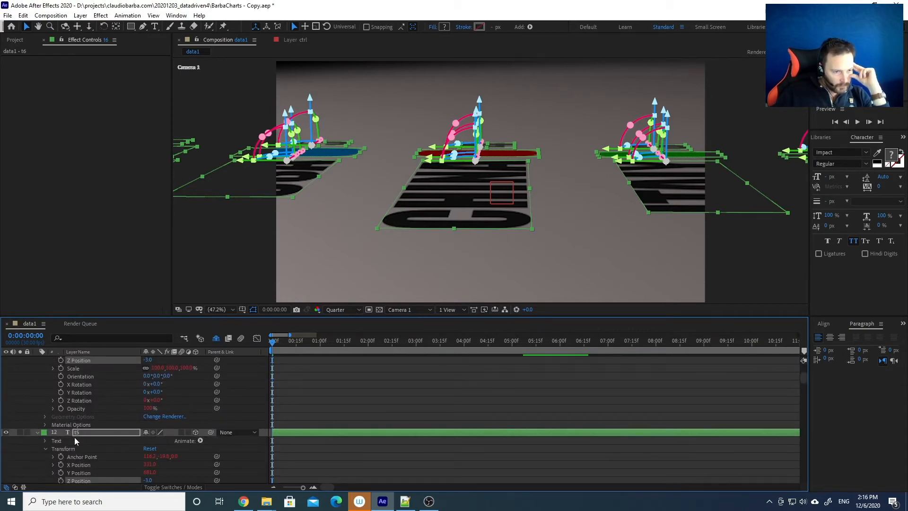
Turn on Casts Shadows in Material Options for the selected labels, values, bars and YEAR text
click(45, 425)
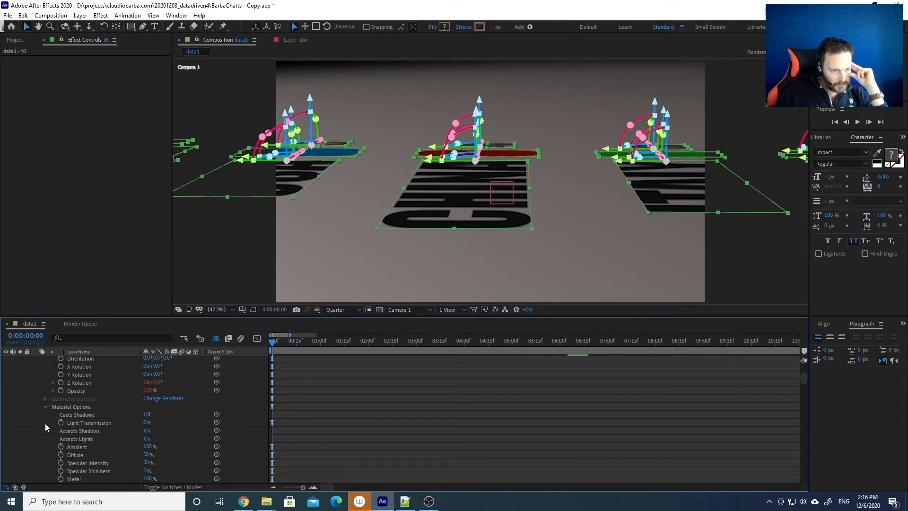
click(148, 416)
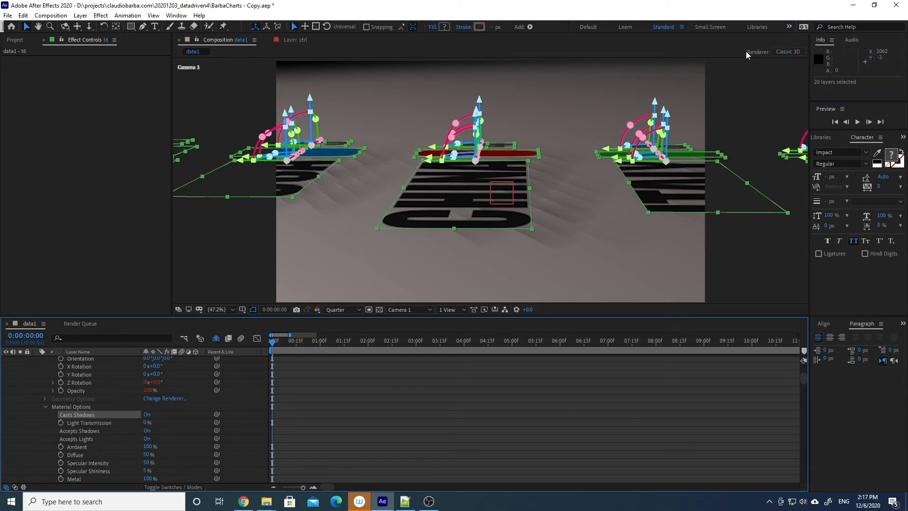
Change the composition's 3D renderer from the default to CINEMA 4D
click(784, 52)
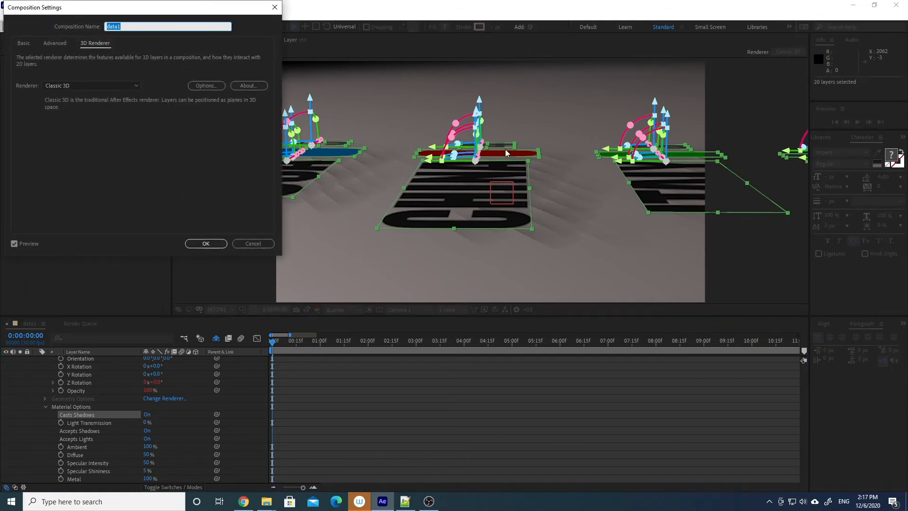
click(78, 87)
click(66, 106)
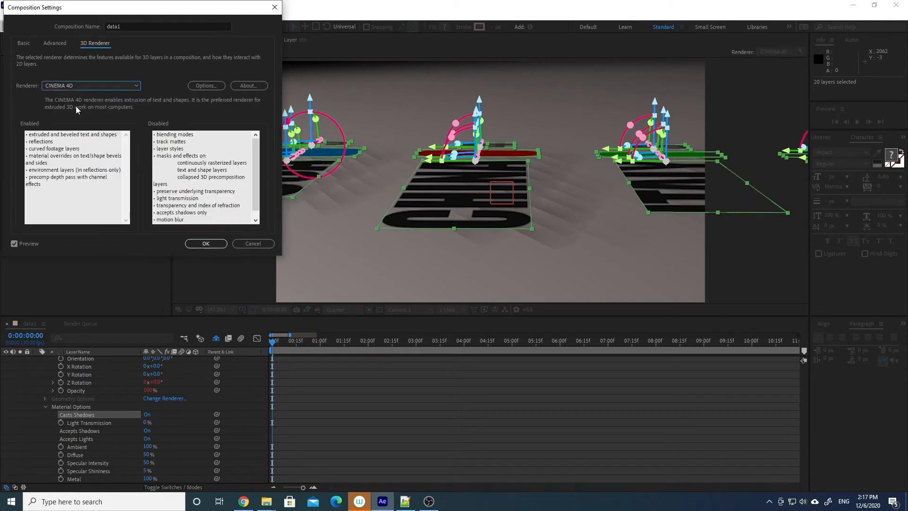
click(199, 244)
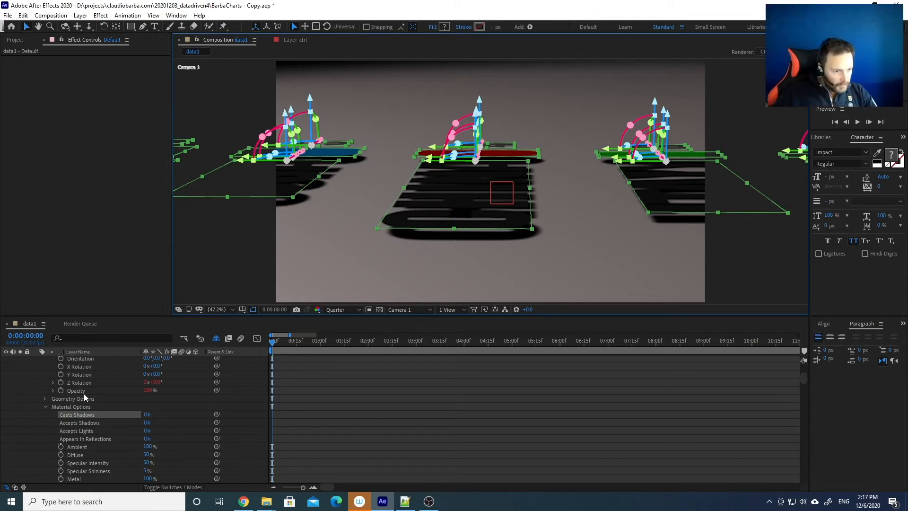
Give the selected text and bar layers an Extrusion Depth of 3 in Geometry Options
click(46, 399)
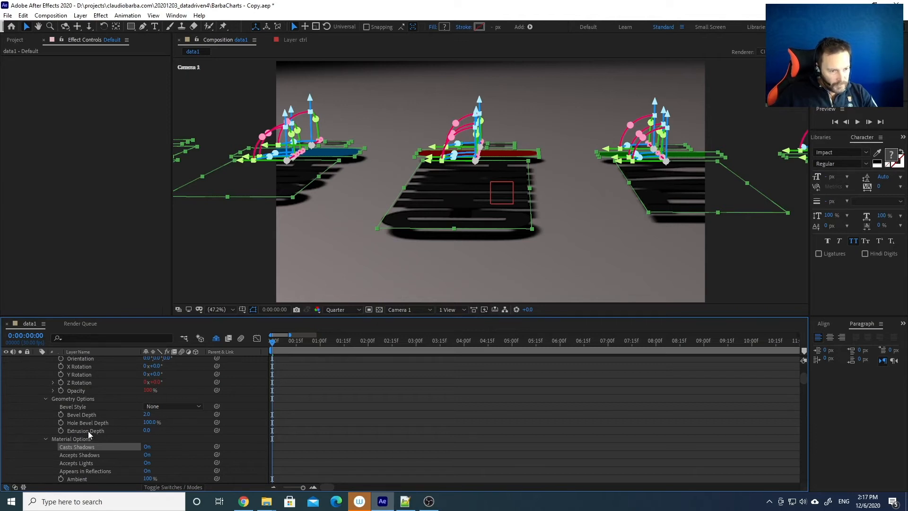
click(147, 430)
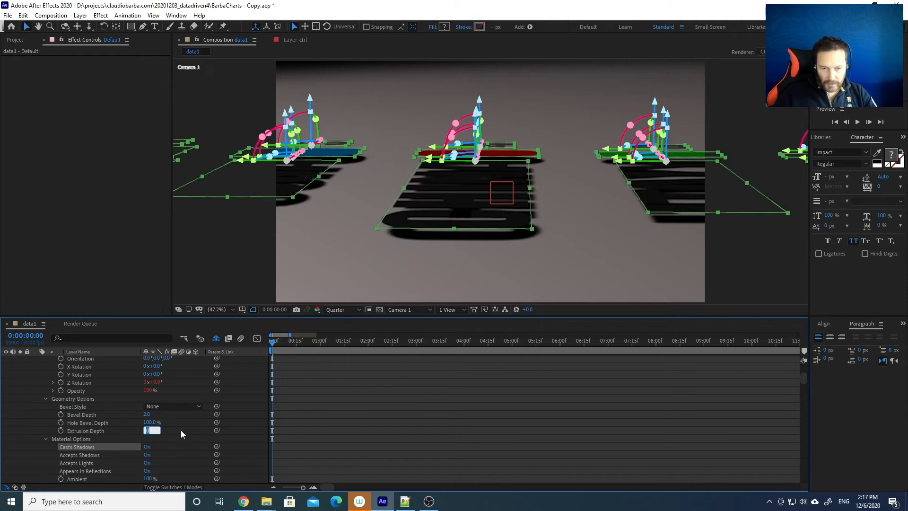
text(3)
key(Return)
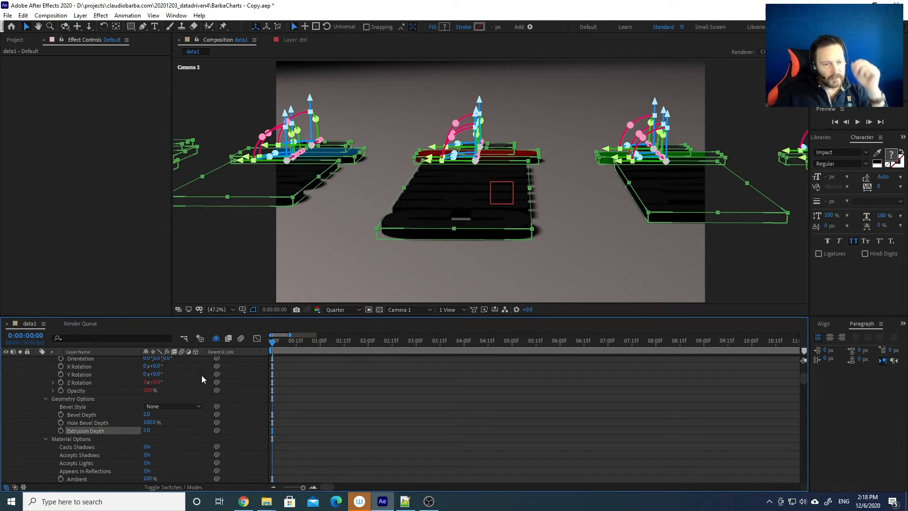
click(240, 389)
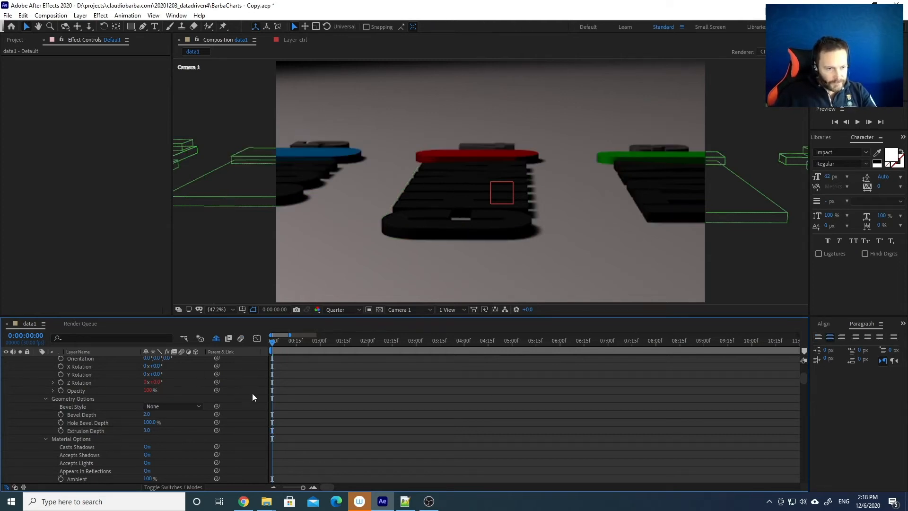
Collapse the layer properties and show only keyframed properties for all layers
scroll(185, 430, up, 4)
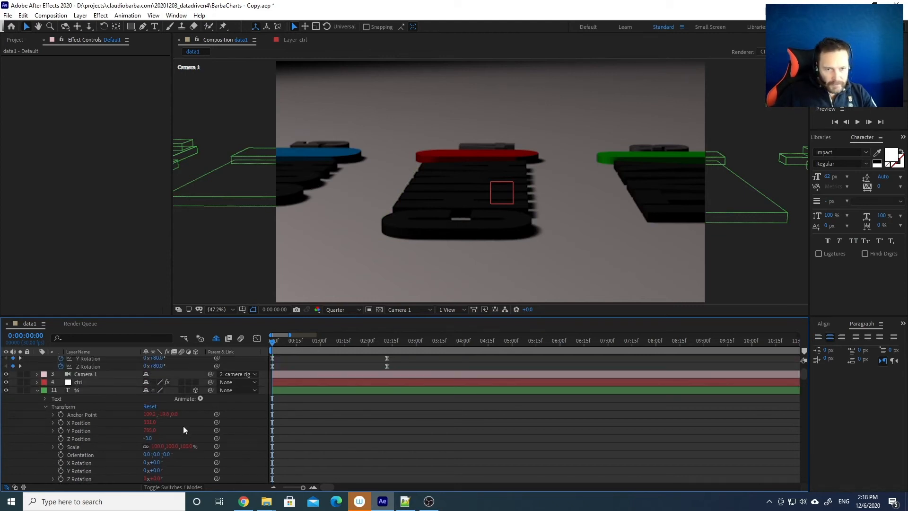
click(38, 390)
key(ctrl+a)
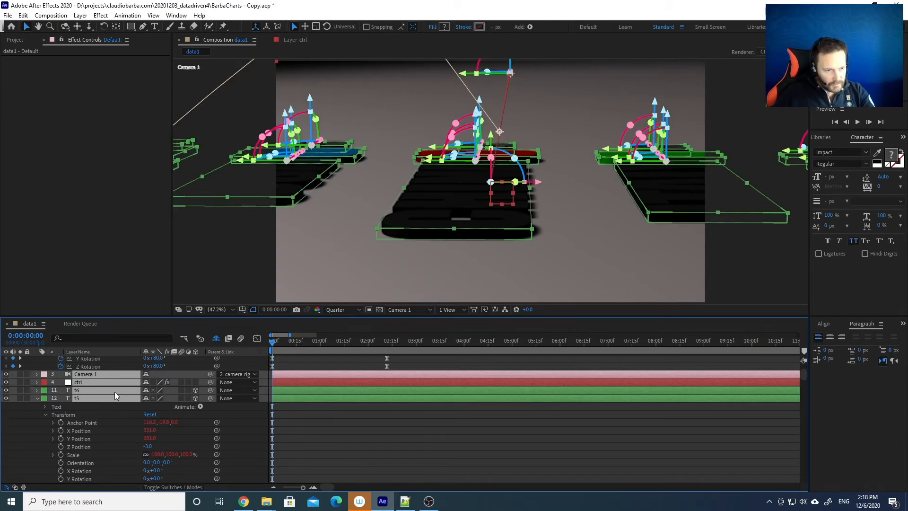
key(u)
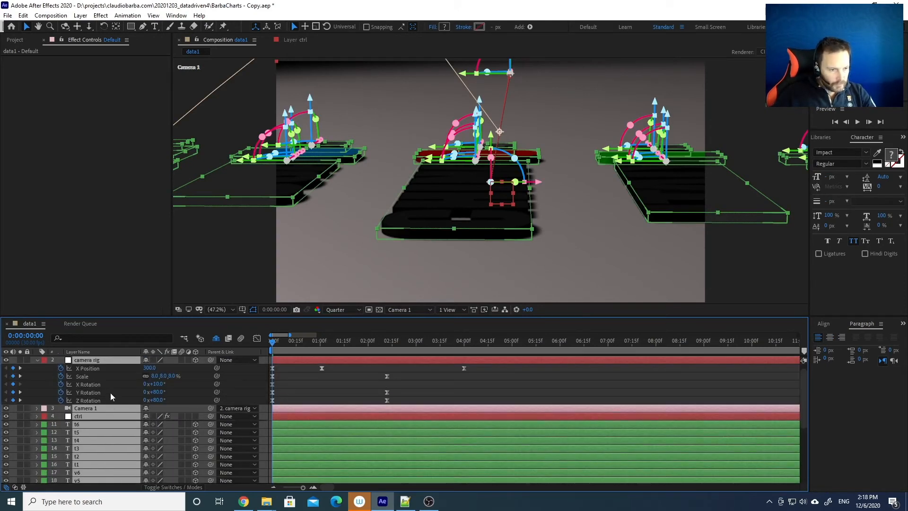
click(109, 393)
scroll(114, 388, up, 1)
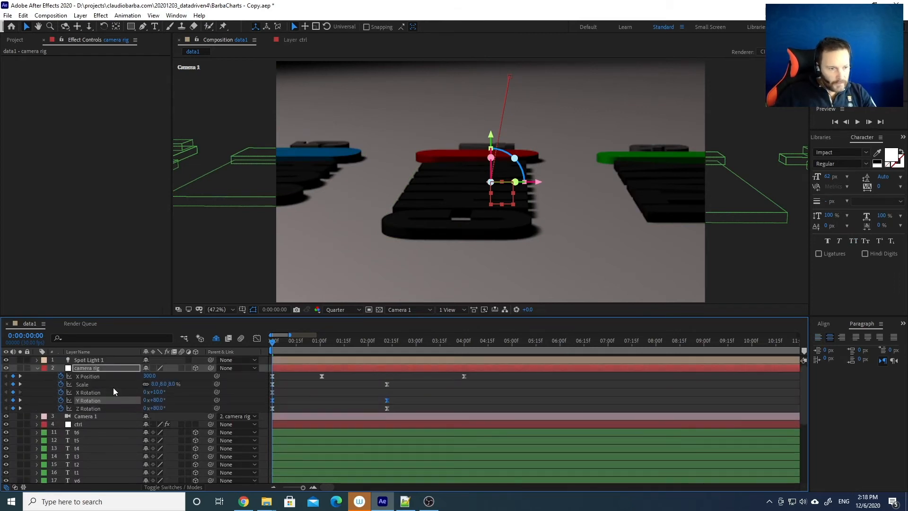
scroll(112, 387, down, 3)
Select label layers t1–t6 and preview a gold B08C2A text fill colour
click(428, 221)
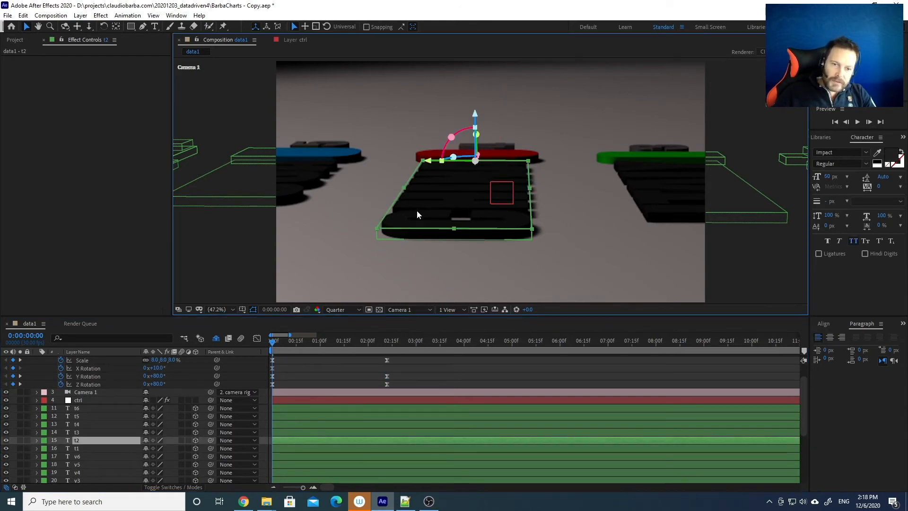
scroll(98, 439, down, 3)
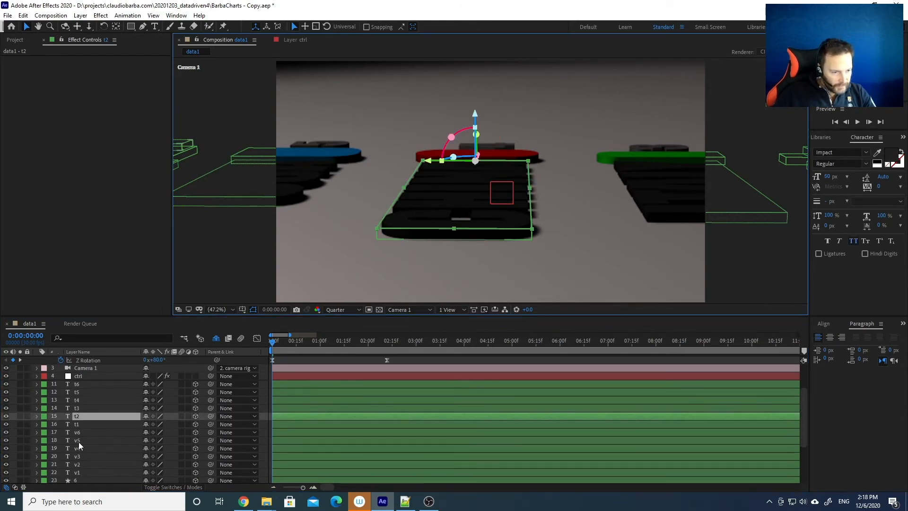
click(101, 423)
shift+click(89, 382)
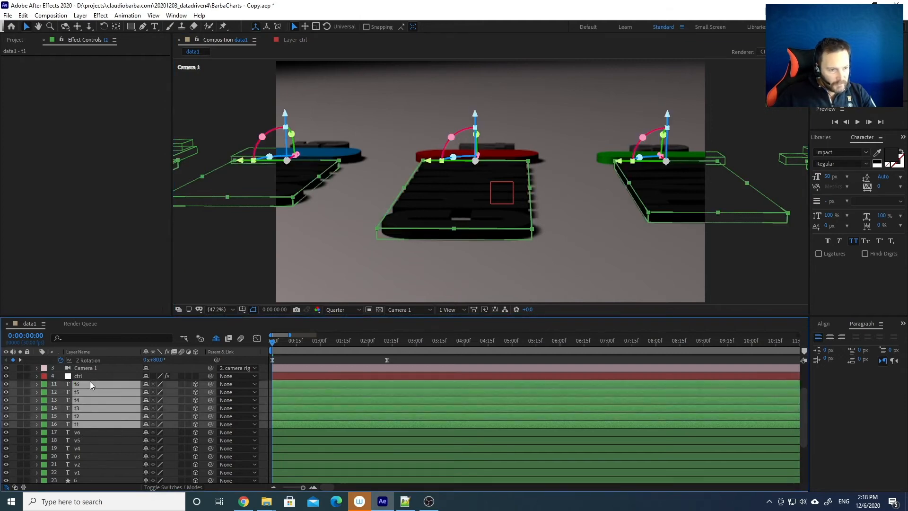
click(890, 157)
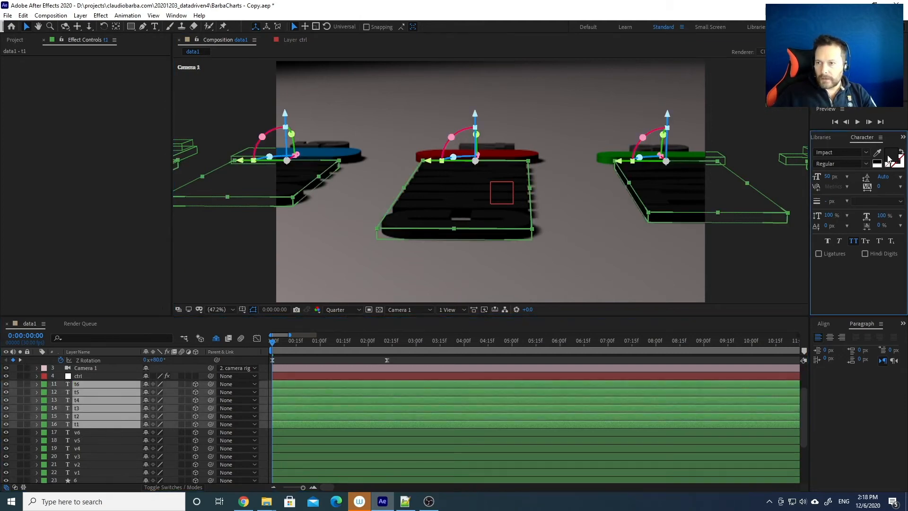
drag(146, 126, 146, 130)
click(104, 61)
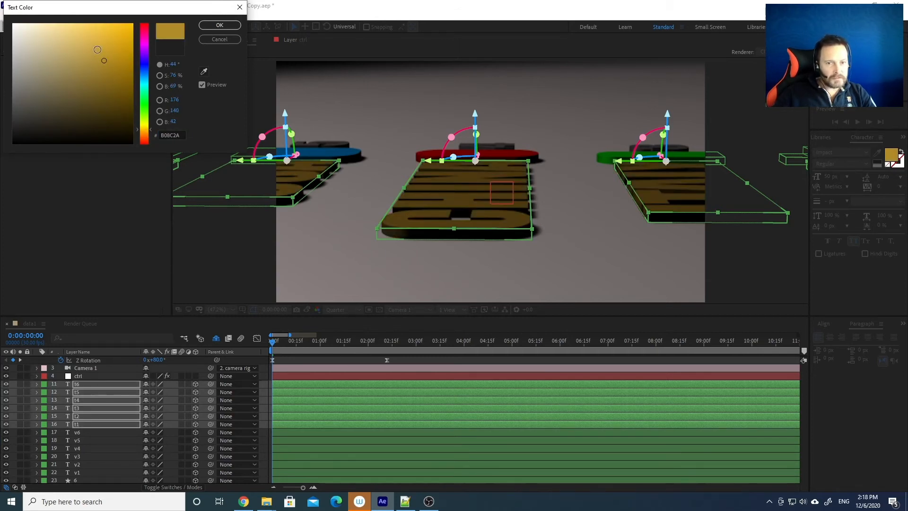
Apply the brighter gold C7A13B fill to the t1–t6 labels
click(98, 50)
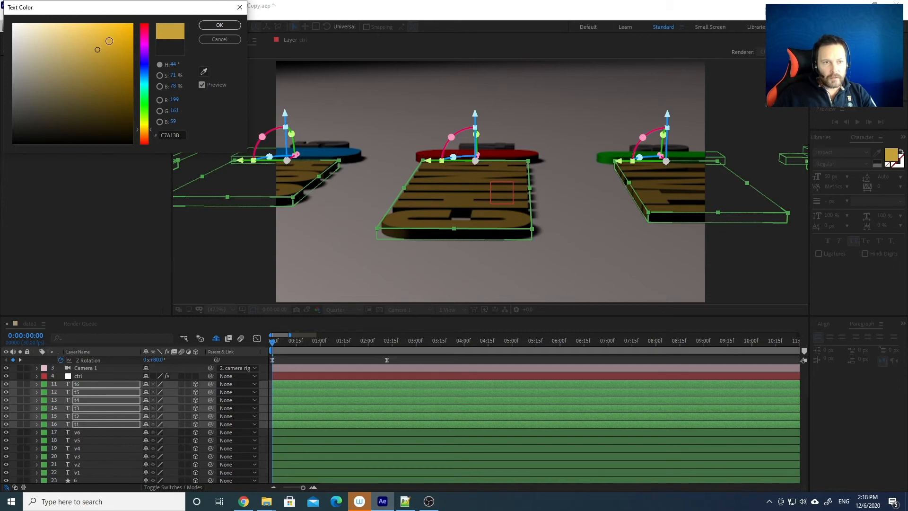
click(225, 25)
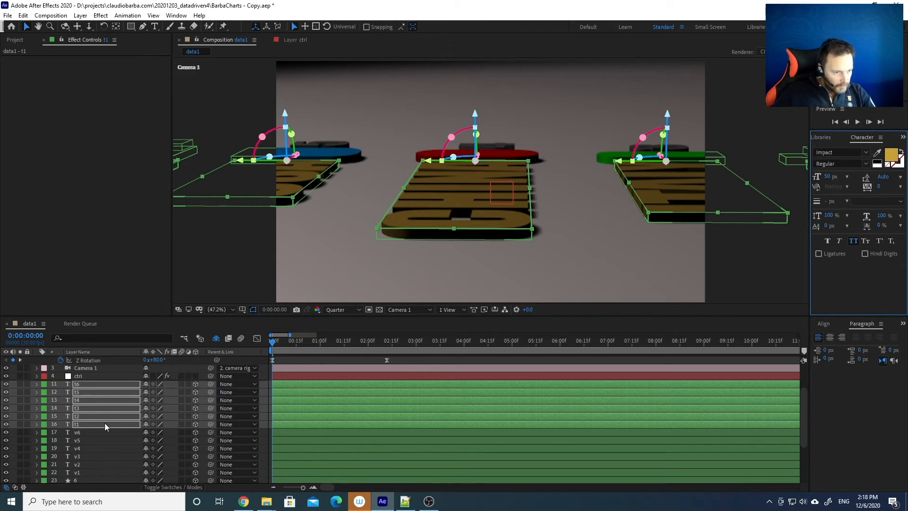
scroll(104, 423, up, 1)
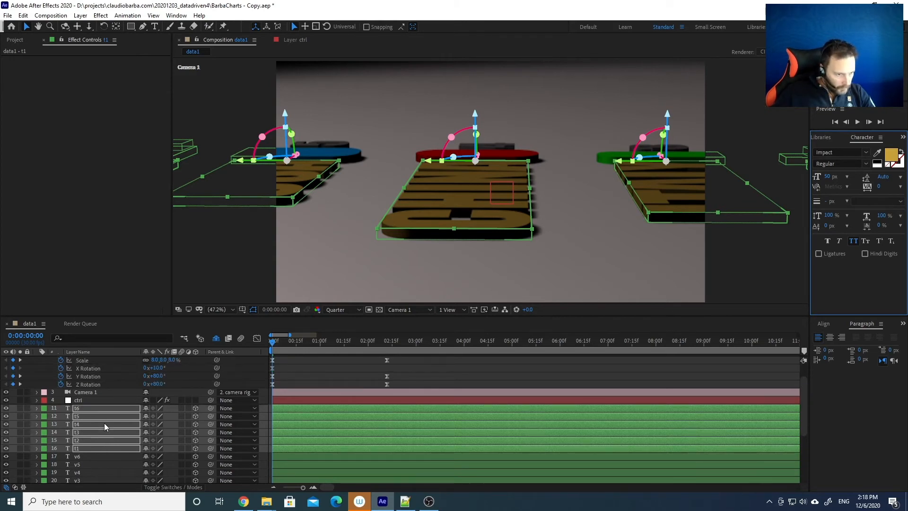
scroll(104, 423, up, 1)
Select value layers v6 through v1
scroll(104, 420, down, 3)
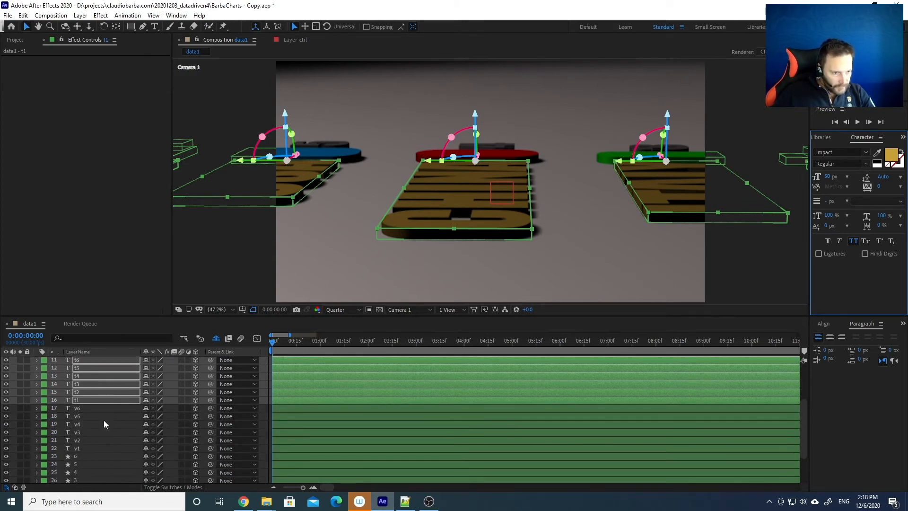
click(87, 408)
shift+click(95, 447)
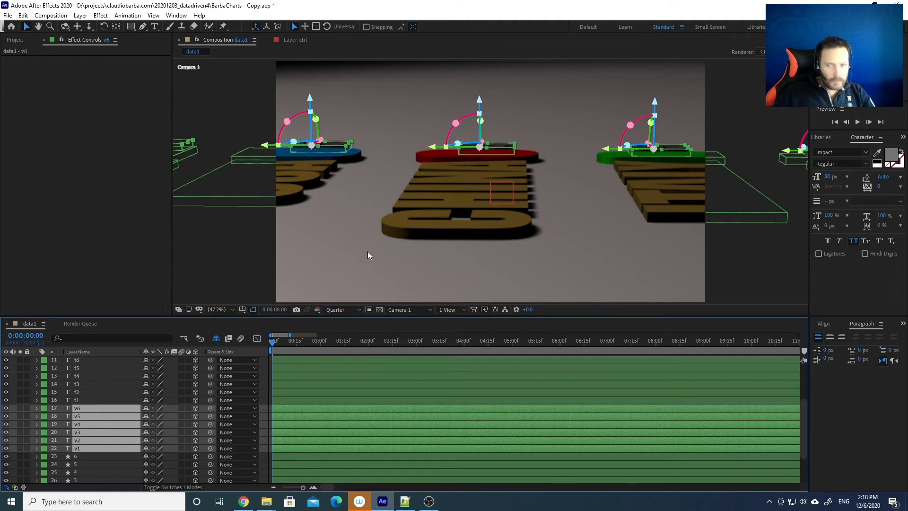
Set the v1–v6 value texts' fill colour to gold BCA32E
click(891, 155)
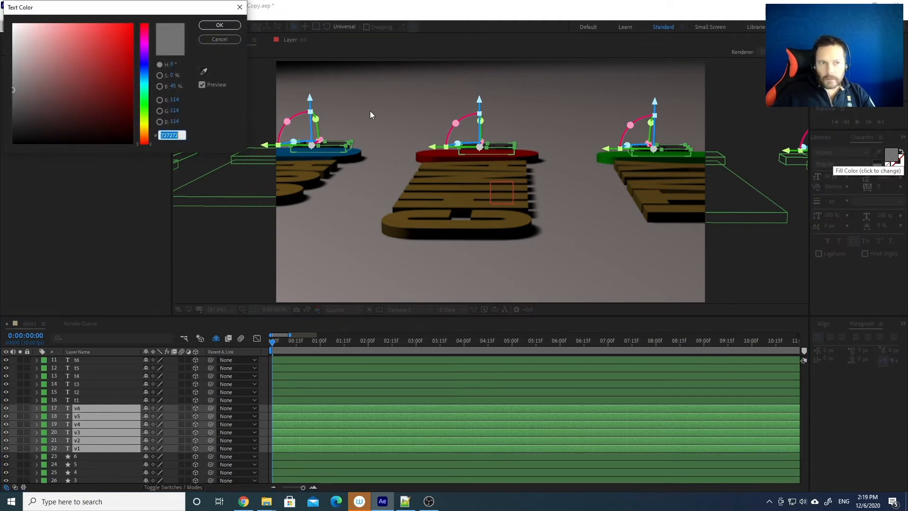
click(146, 125)
click(146, 128)
click(97, 30)
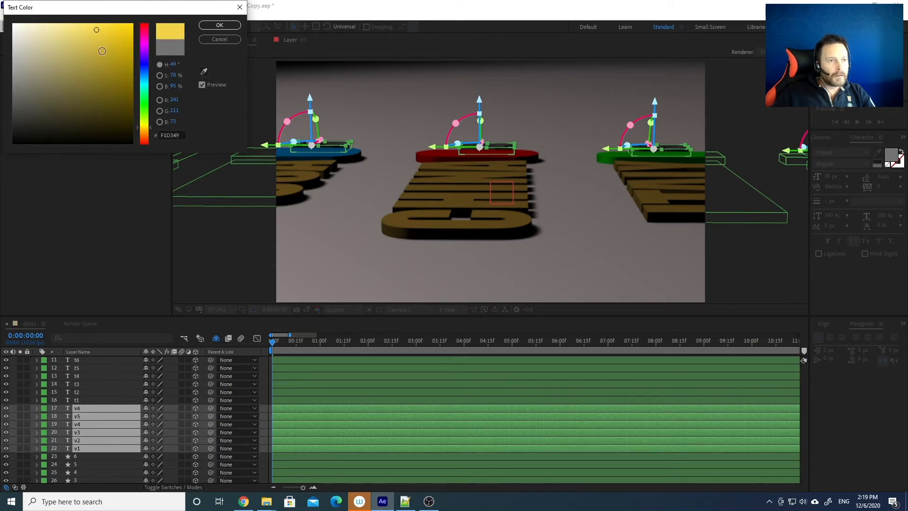
click(103, 55)
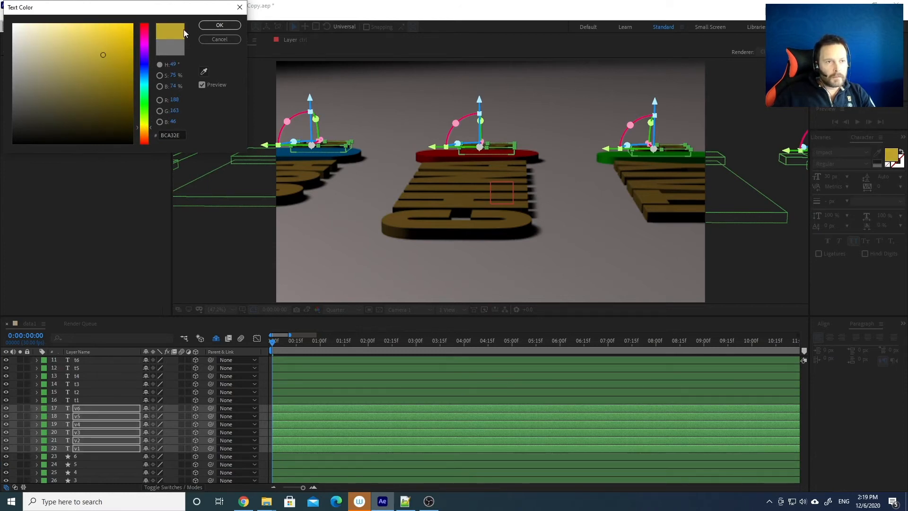
click(226, 24)
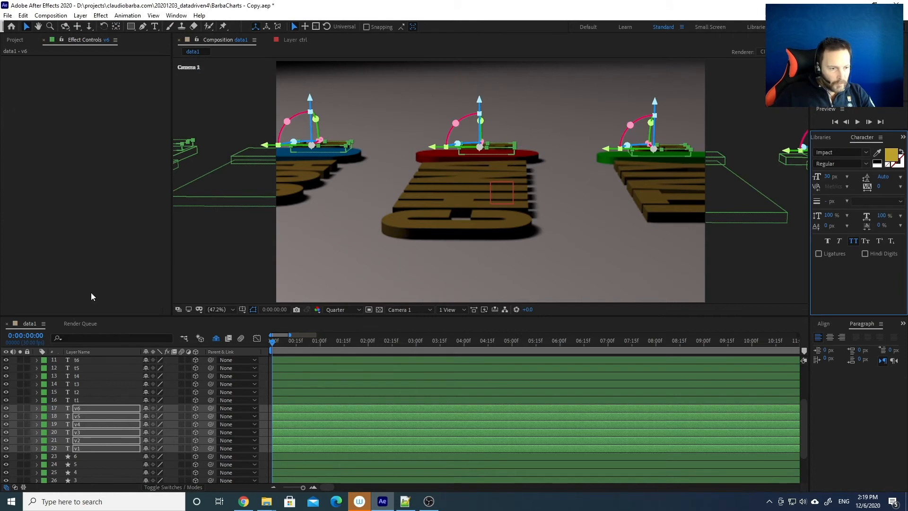
Scrub the timeline to around 2 seconds 18 frames to check the gold values
click(357, 343)
drag(368, 341, 385, 341)
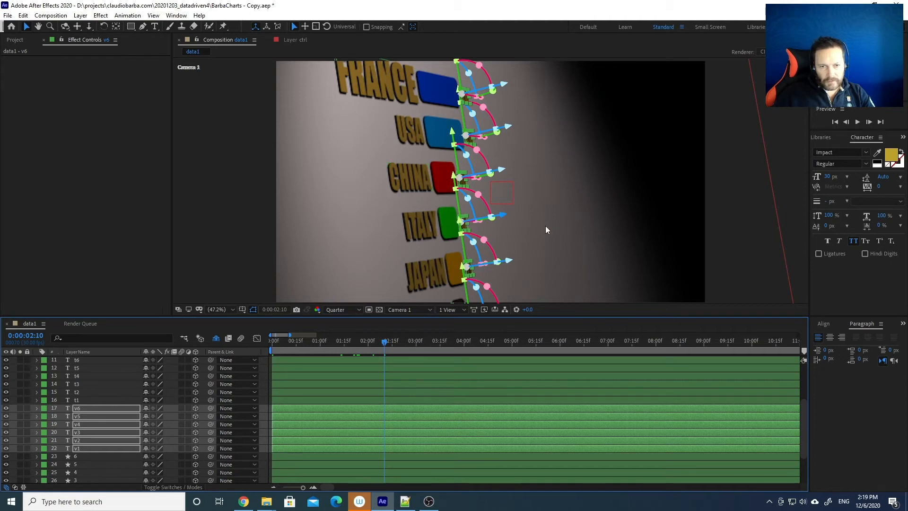
click(397, 343)
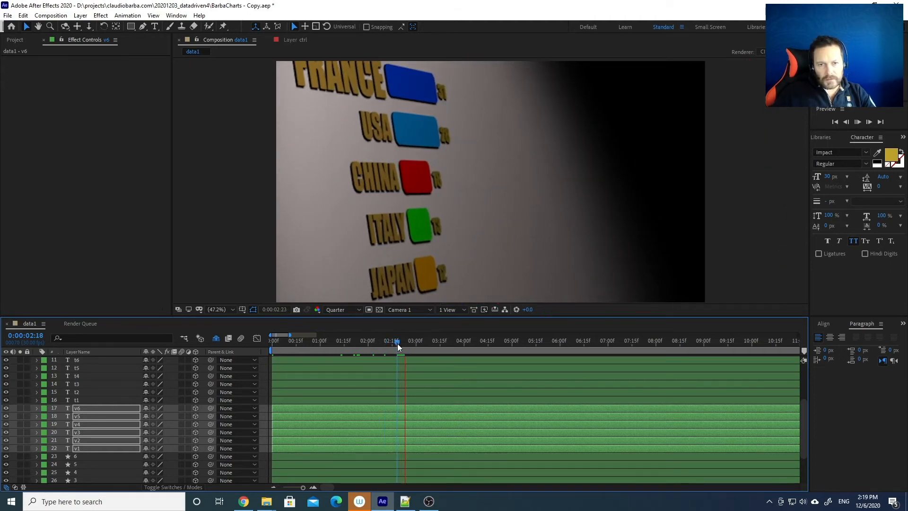
key(space)
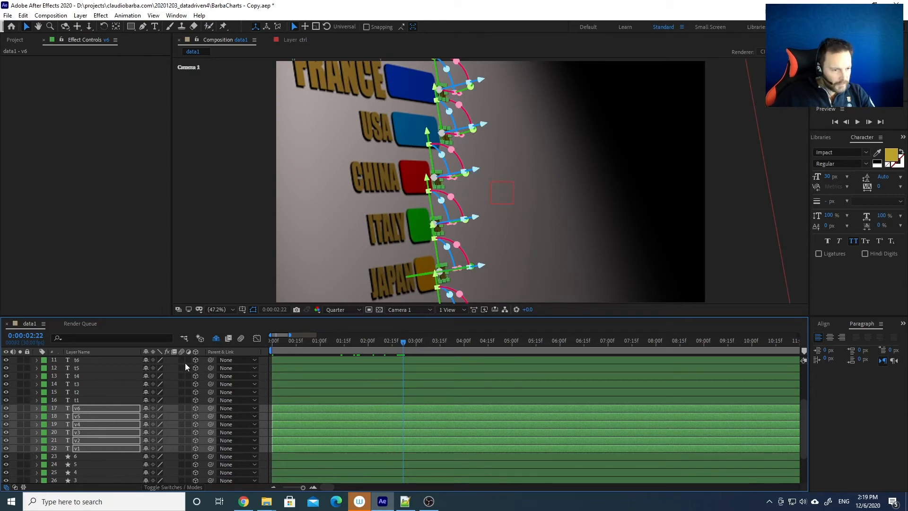
Change the font of the selected text layers to Verdana
scroll(93, 428, up, 3)
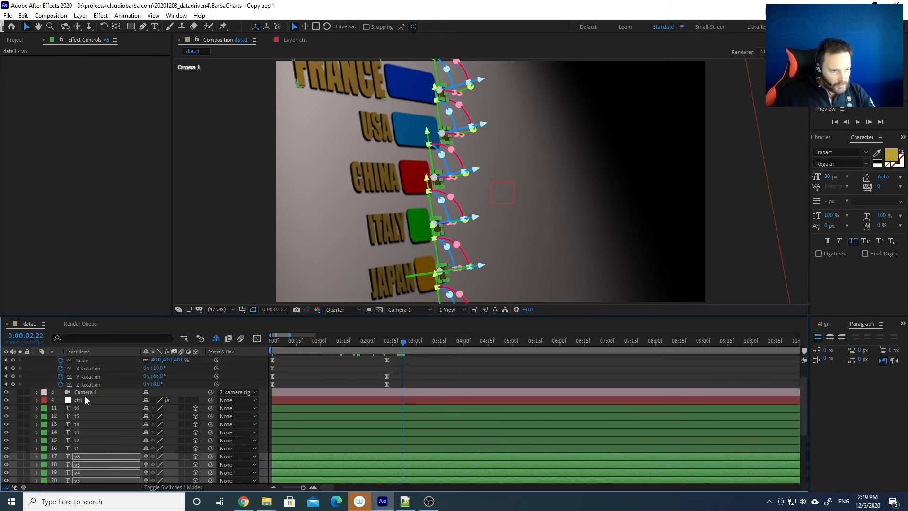
shift+click(84, 409)
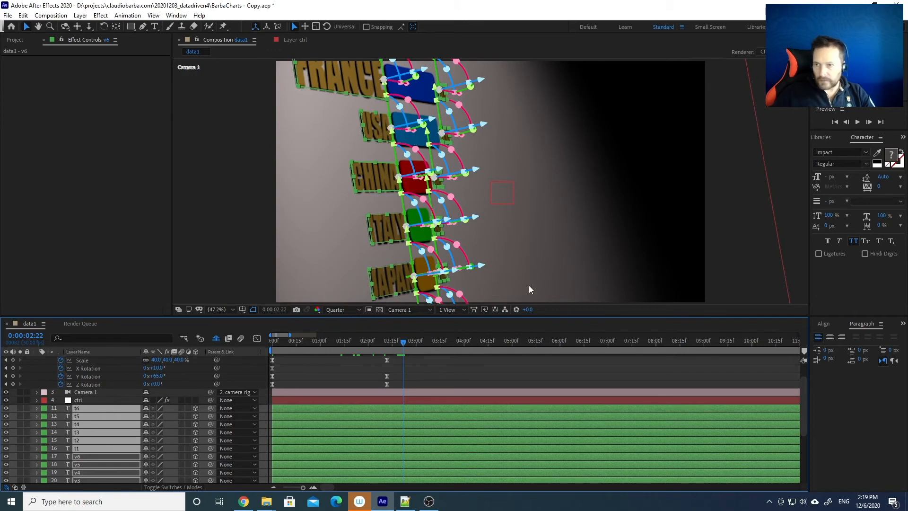
click(865, 153)
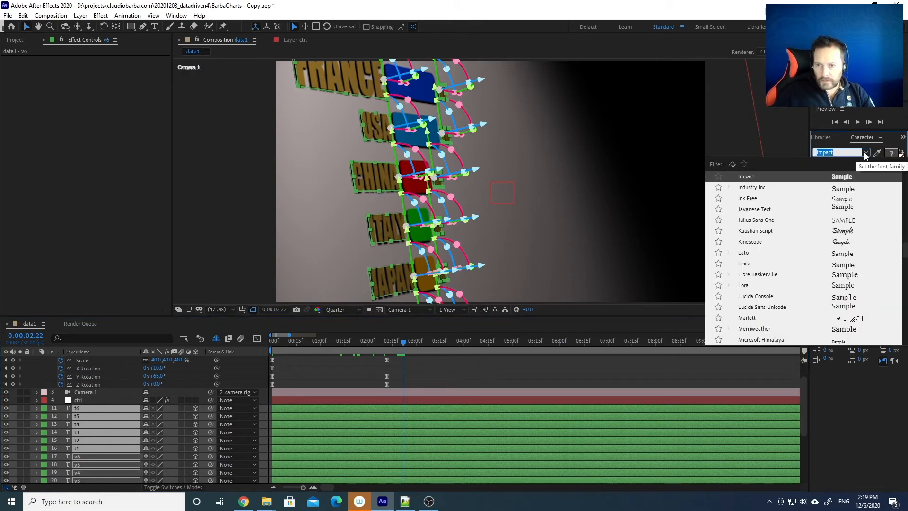
scroll(794, 259, down, 1)
scroll(794, 258, down, 12)
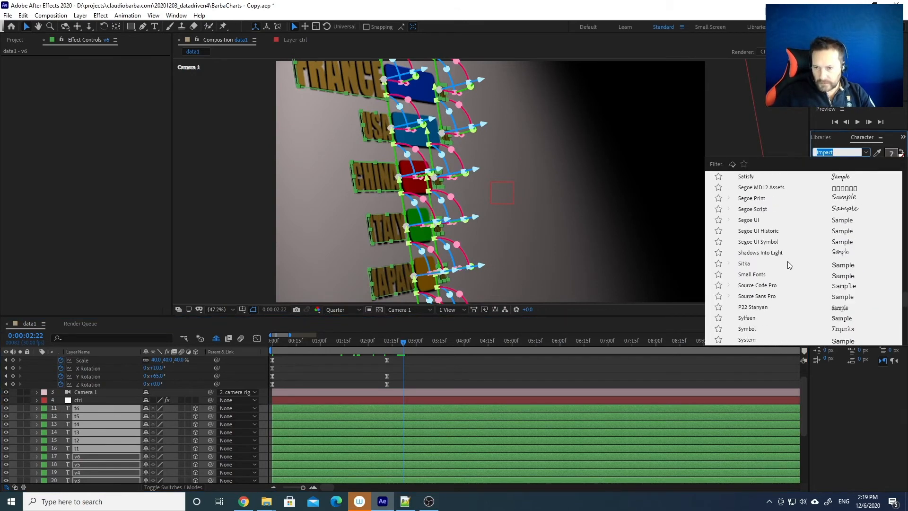
scroll(752, 296, down, 3)
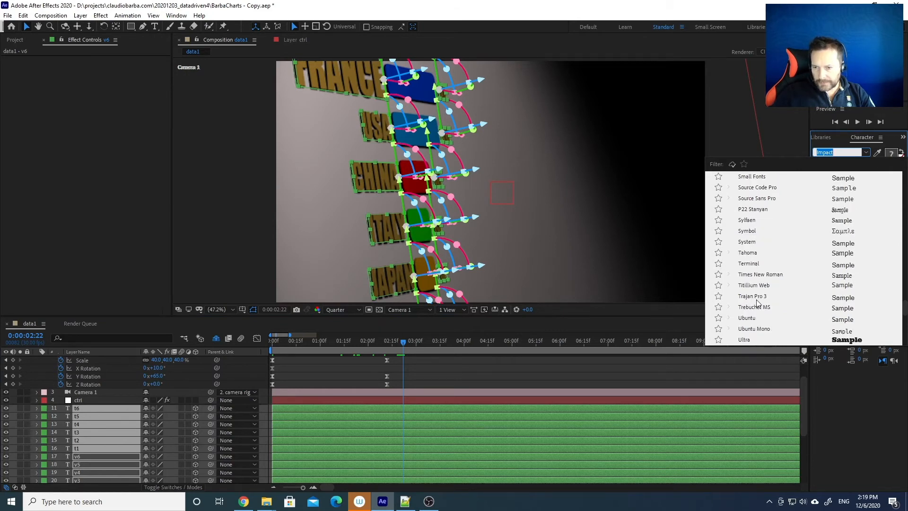
scroll(756, 302, up, 1)
scroll(756, 301, down, 1)
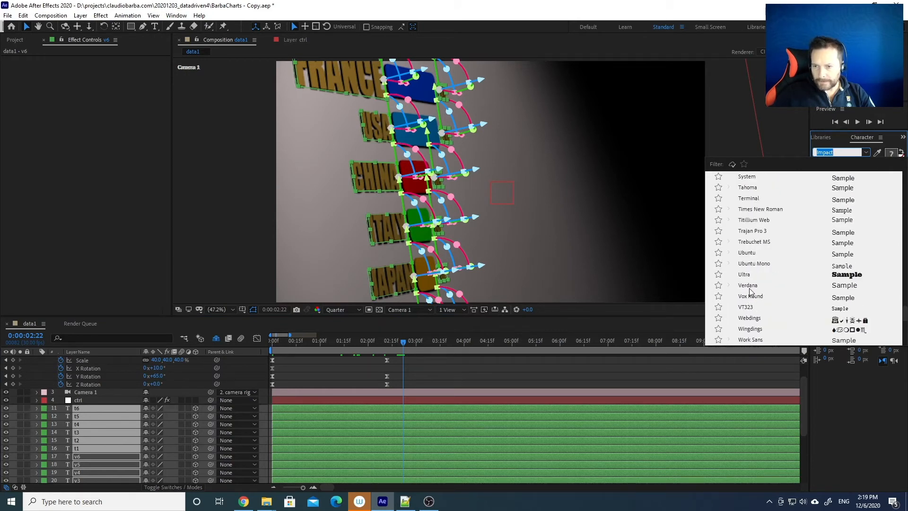
click(750, 289)
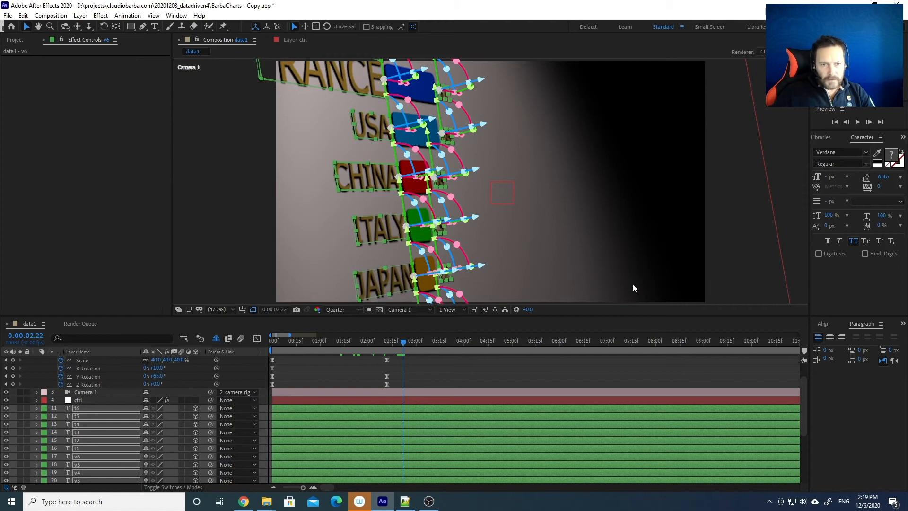
Move the current time to 0:00:02:03
click(373, 367)
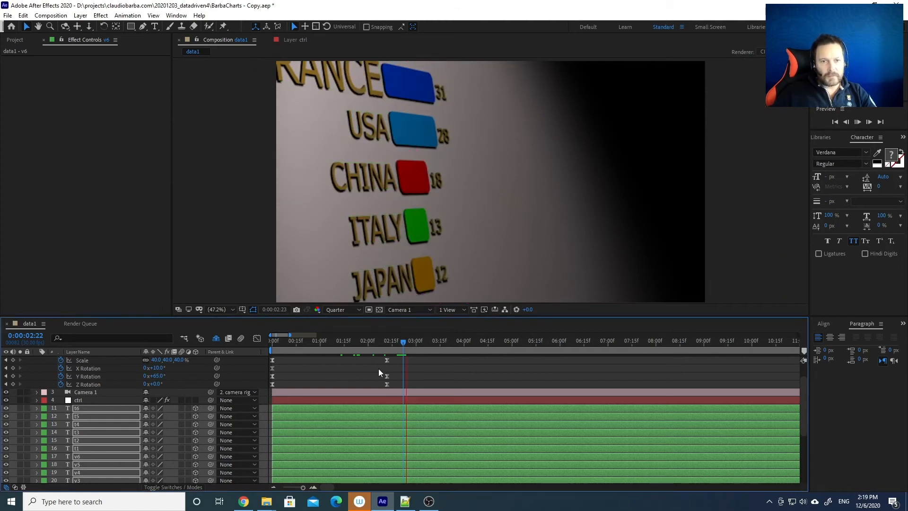
key(ctrl+a)
click(374, 341)
click(373, 339)
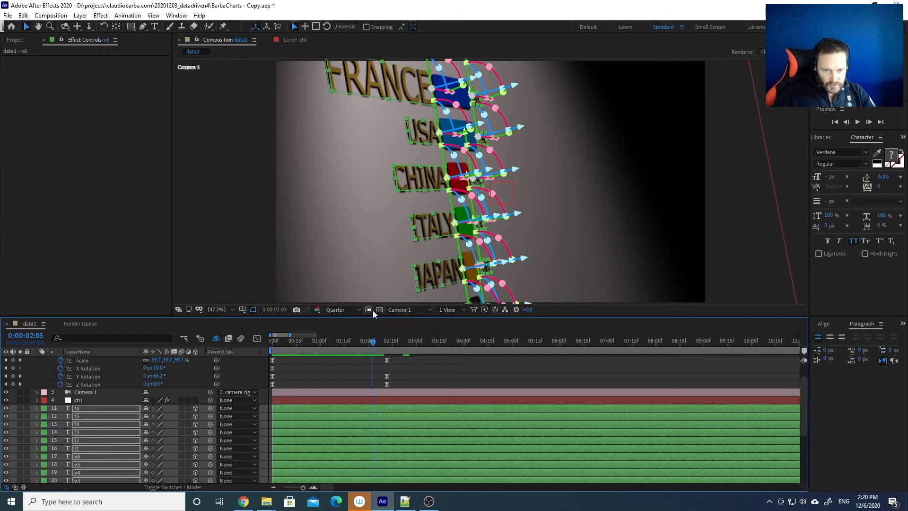
Split the viewer into 4 Views and pan the Front view to frame the chart
click(449, 309)
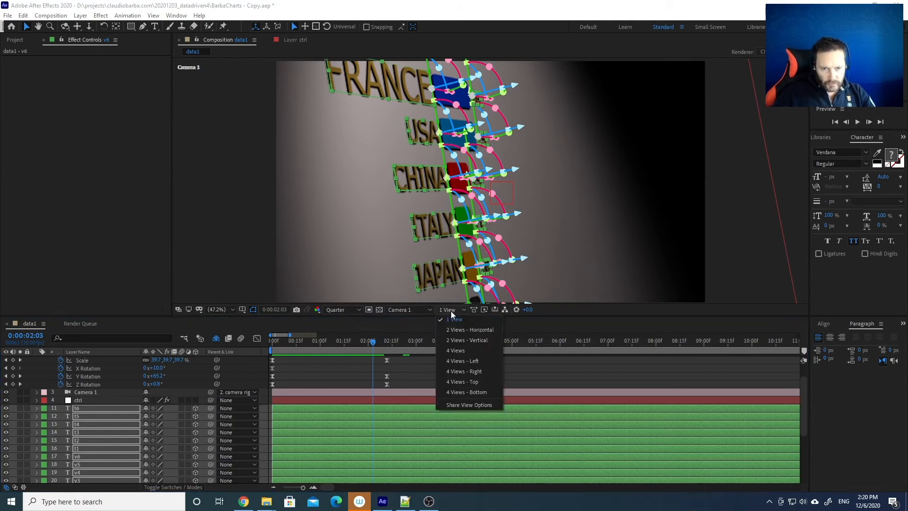
click(457, 351)
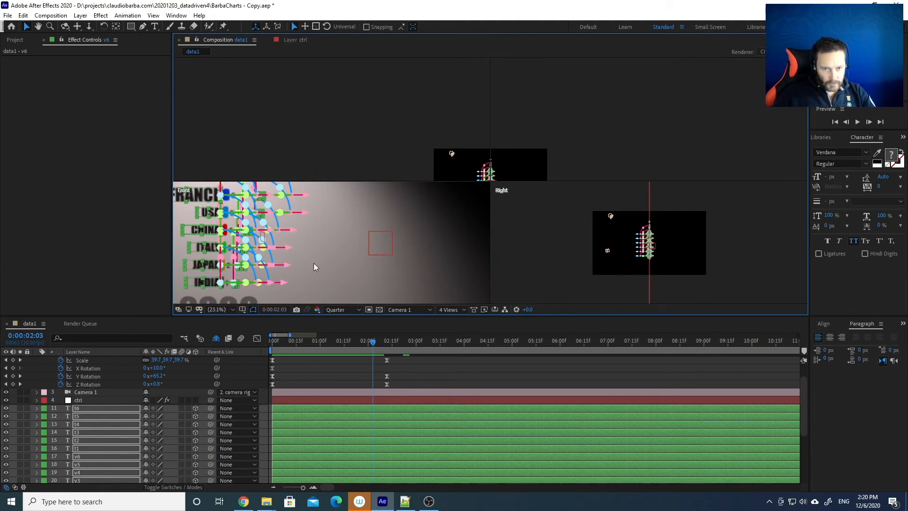
drag(335, 221, 380, 204)
key(v)
Select the YEAR Value and YEAR Title layers and show their Position
scroll(111, 445, down, 5)
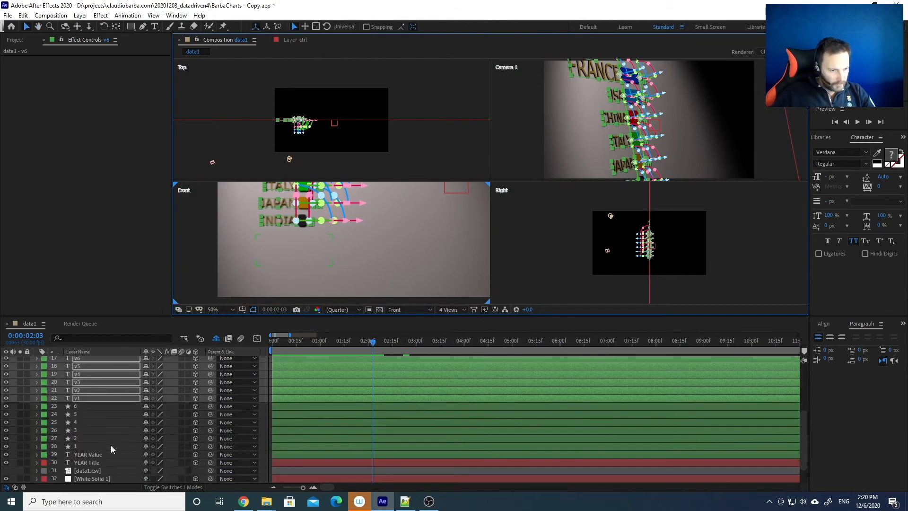
click(89, 456)
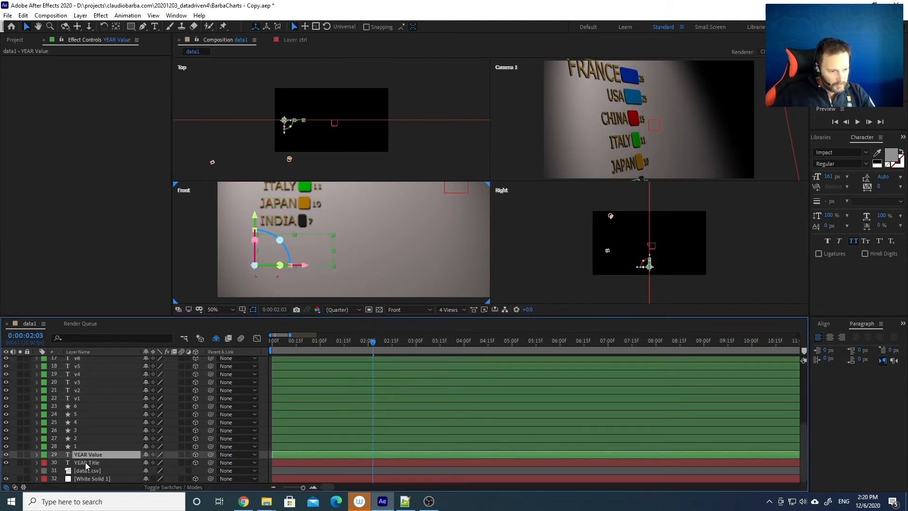
ctrl+click(85, 462)
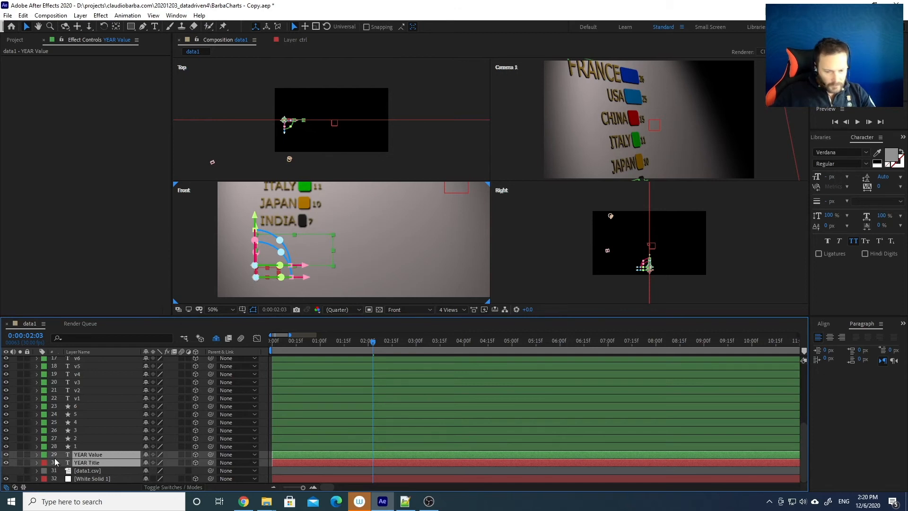
key(p)
scroll(71, 438, down, 1)
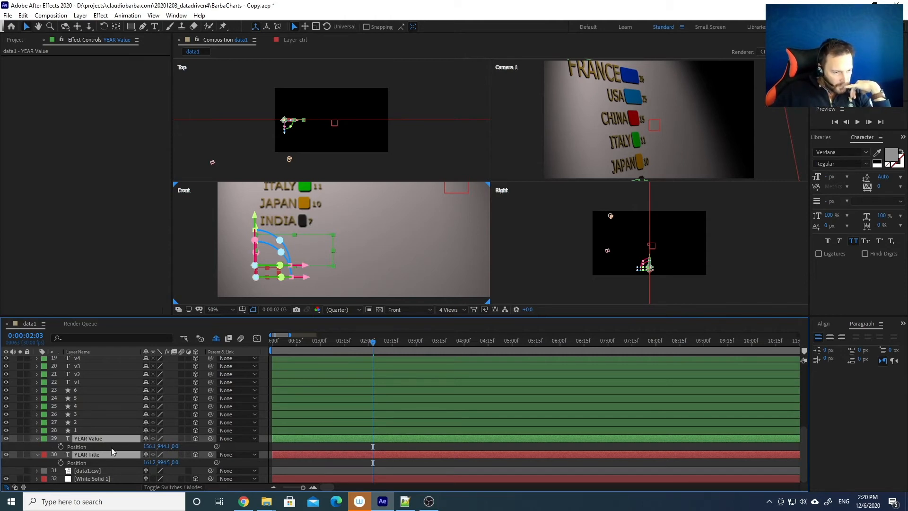
Set both YEAR layers' Position Z to -3 and slide X to -719.9
click(175, 446)
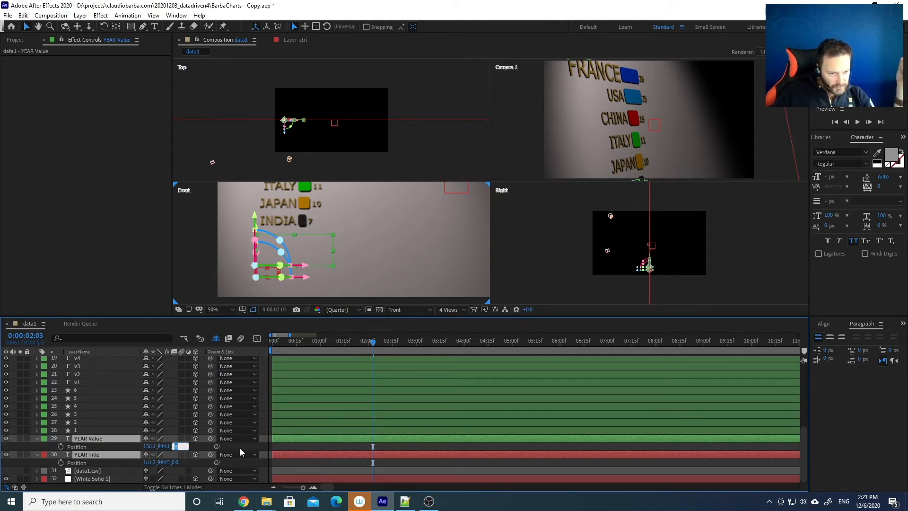
text(-3)
key(Return)
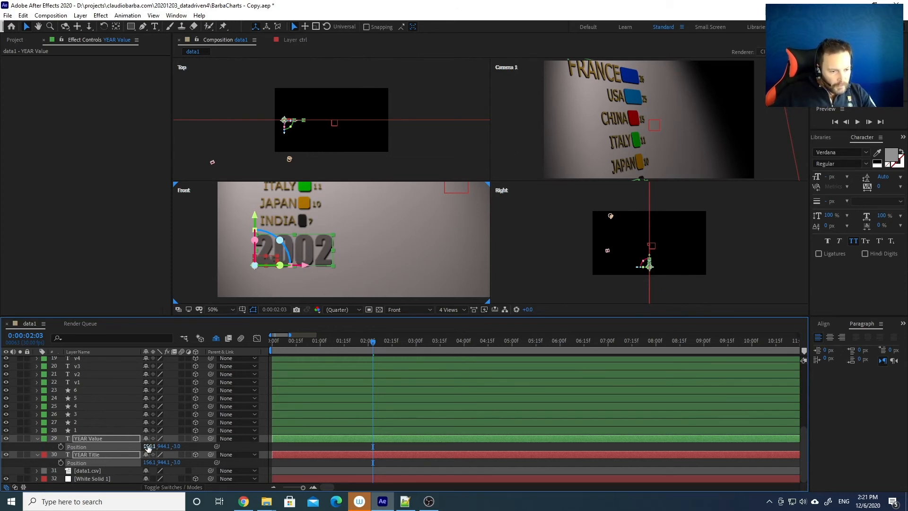
drag(134, 447, 37, 445)
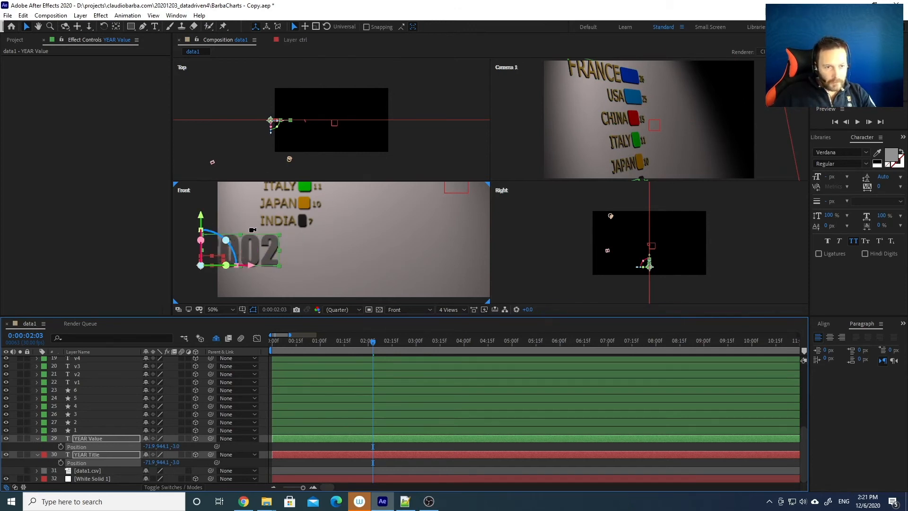
Frame the whole chart in the Front view and set Position Y to 700
scroll(253, 230, down, 2)
drag(256, 210, 314, 244)
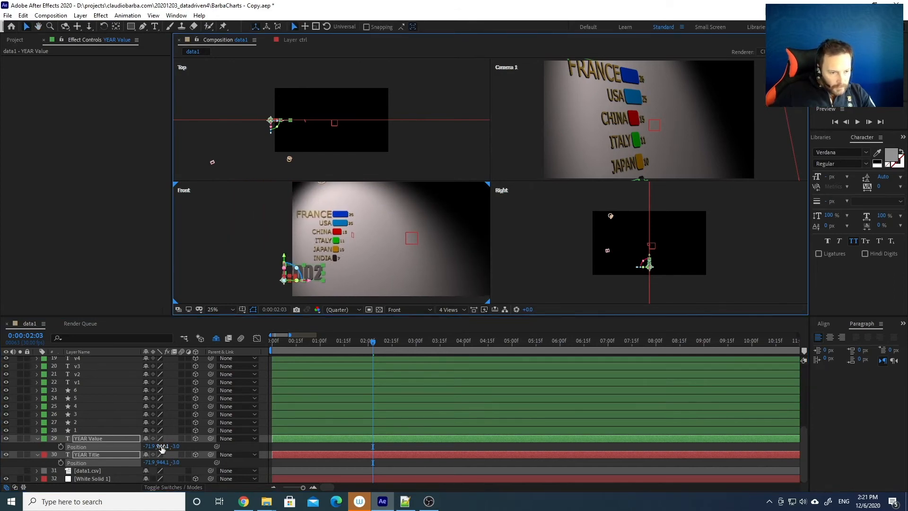
mouse_move(157, 446)
mouse_down()
mouse_move(144, 446)
mouse_move(152, 445)
mouse_up()
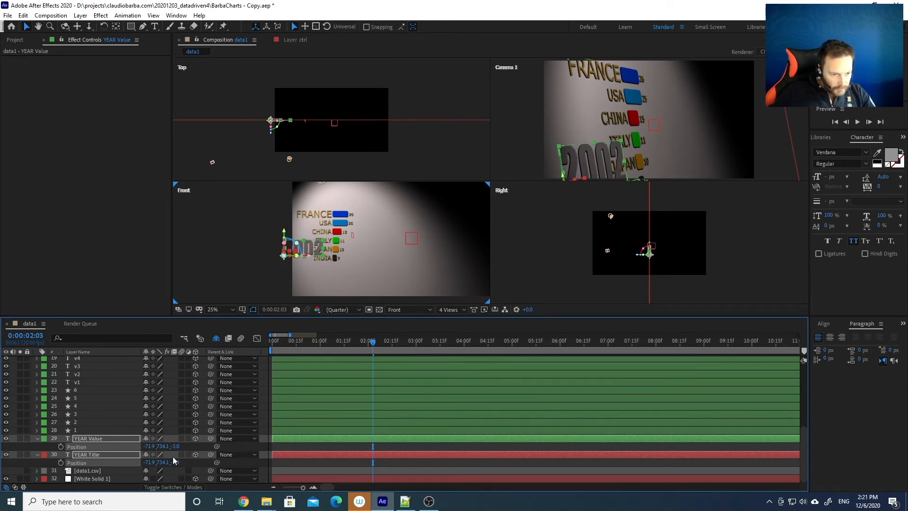
click(162, 446)
text(700)
key(Return)
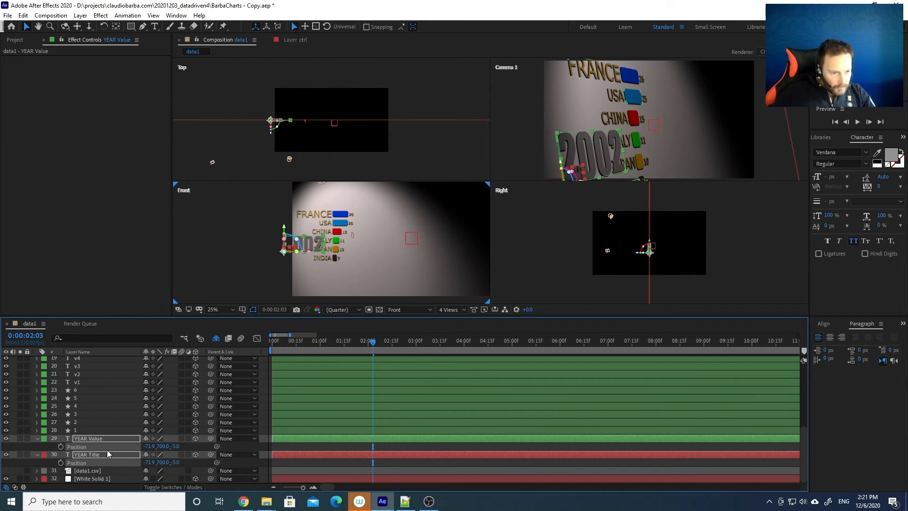
click(188, 446)
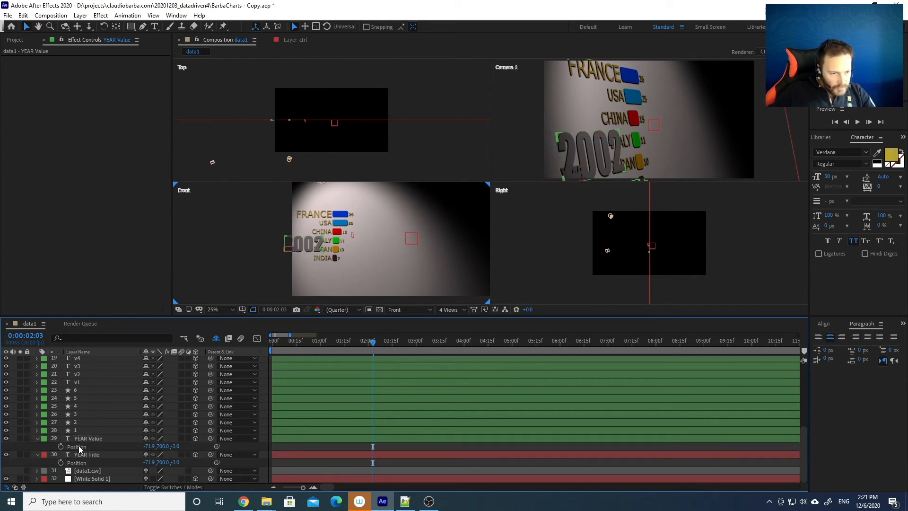
Set the YEAR Value's font size to 100 px
click(83, 440)
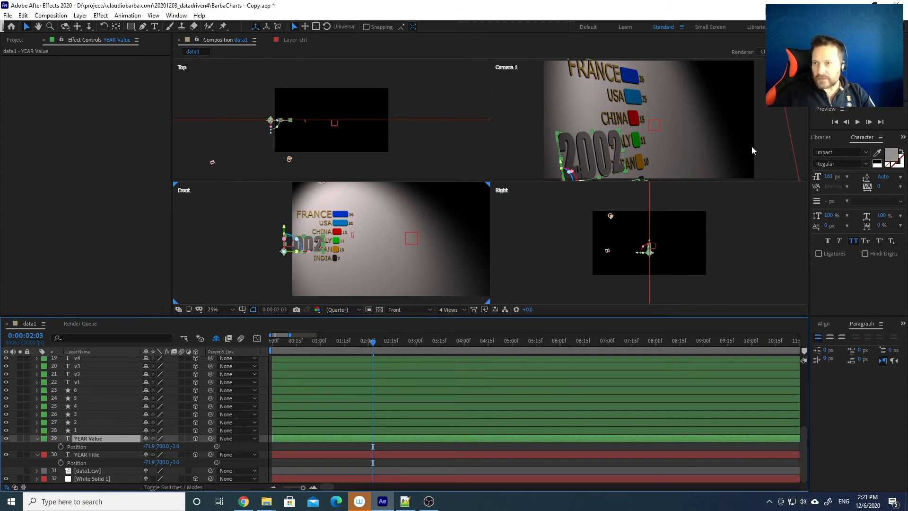
click(829, 177)
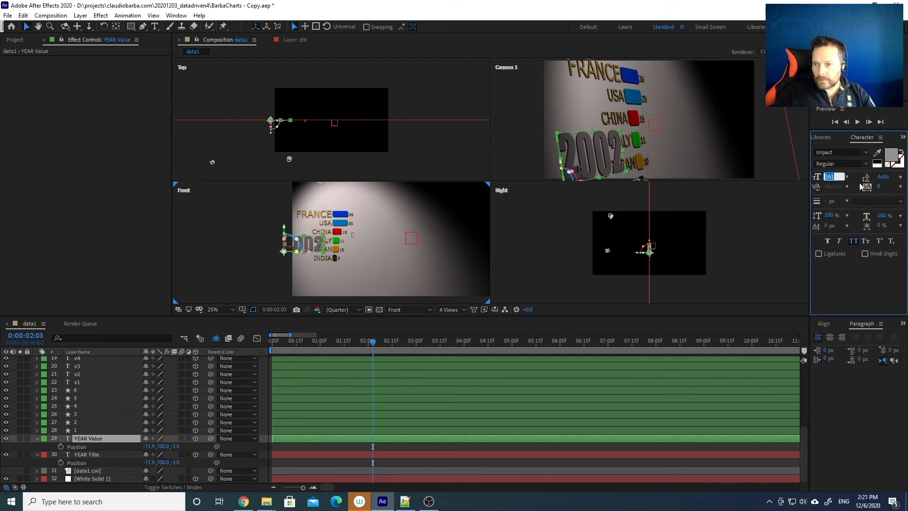
click(817, 176)
click(829, 176)
text(10)
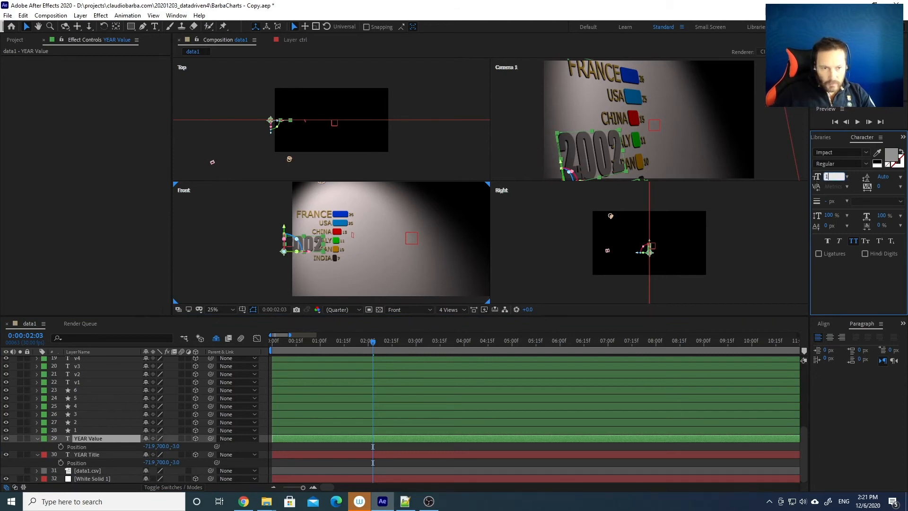
text(0)
key(Return)
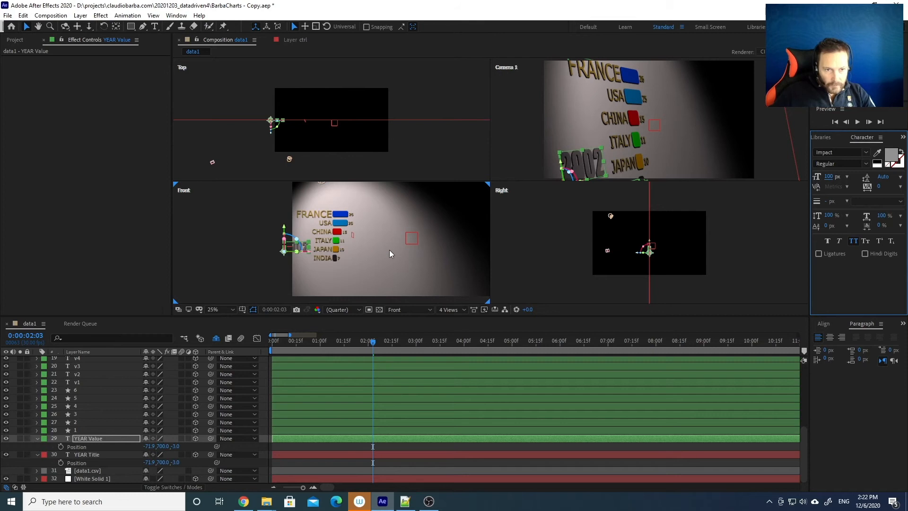
click(192, 447)
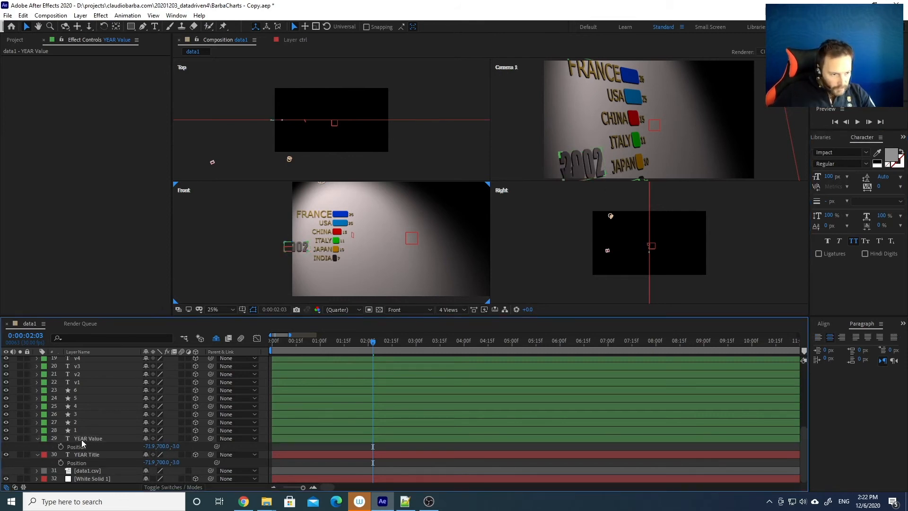
Lower the YEAR Value's Position Y from 700 so it sits above the YEAR Title
click(81, 443)
click(162, 446)
text(6)
key(Return)
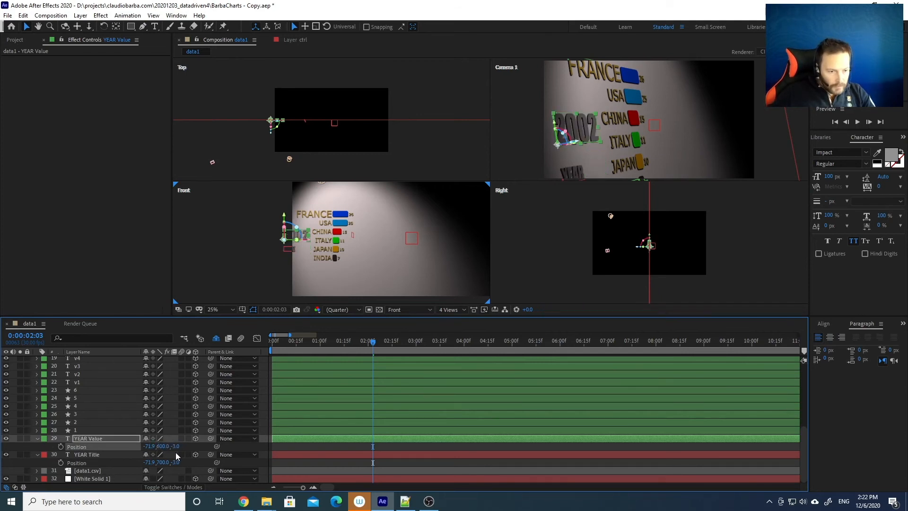
click(162, 446)
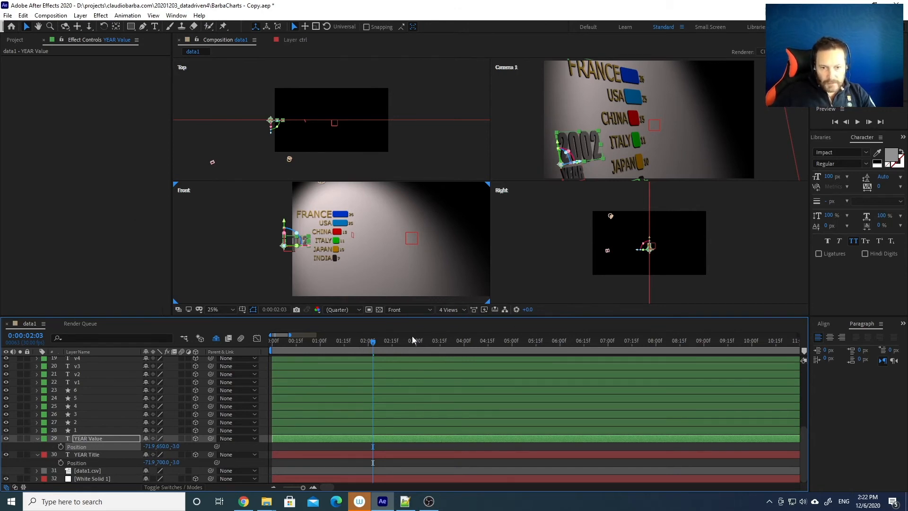
click(452, 310)
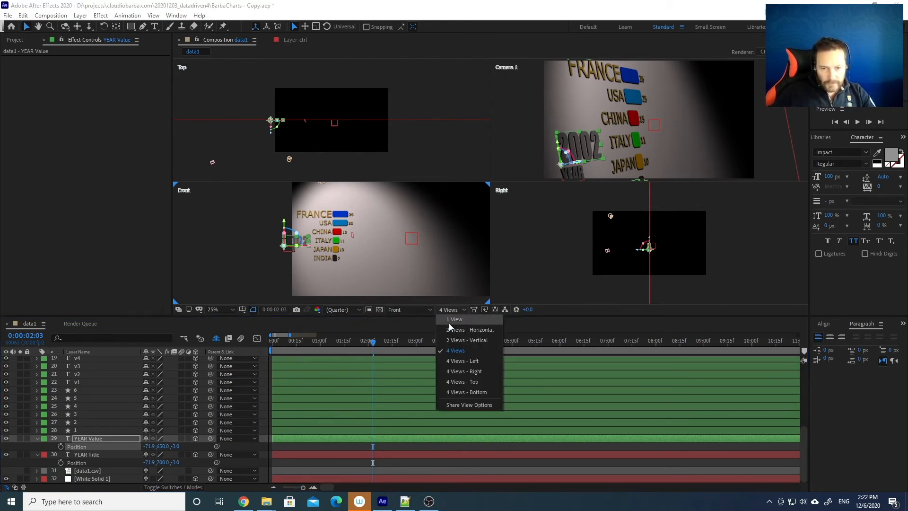
Switch the viewer to a single Camera 1 view and preview the animation from 0:00:00:00
click(451, 321)
drag(322, 339, 260, 342)
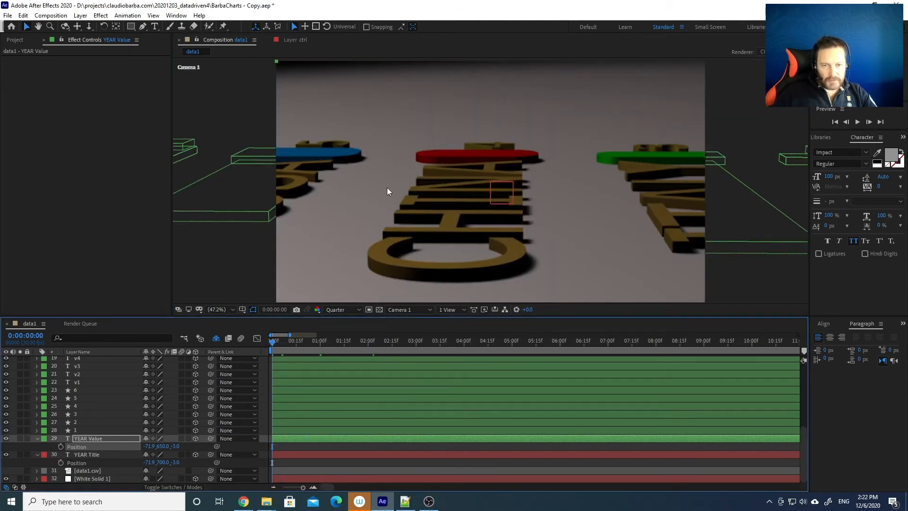
key(space)
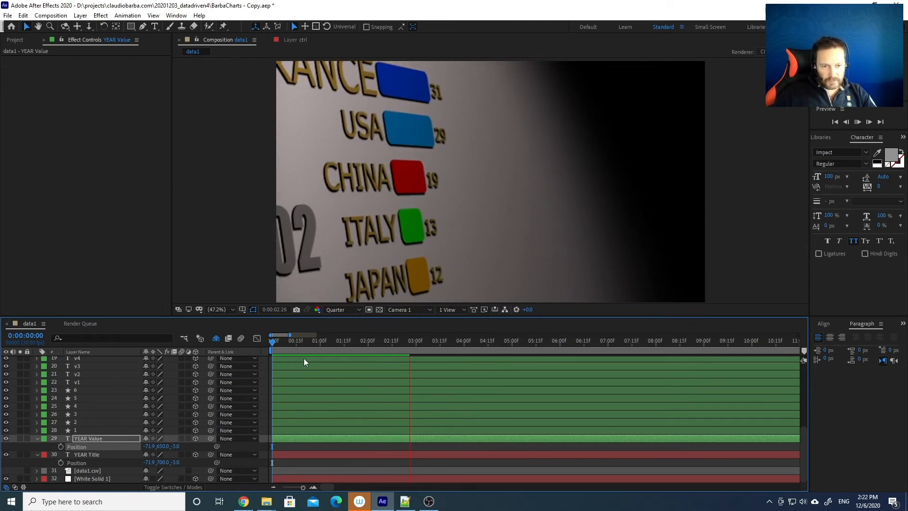
Stop the preview and scrub through the opening fly-in frames, ending at 0:00:00:05
click(319, 344)
drag(319, 344, 255, 342)
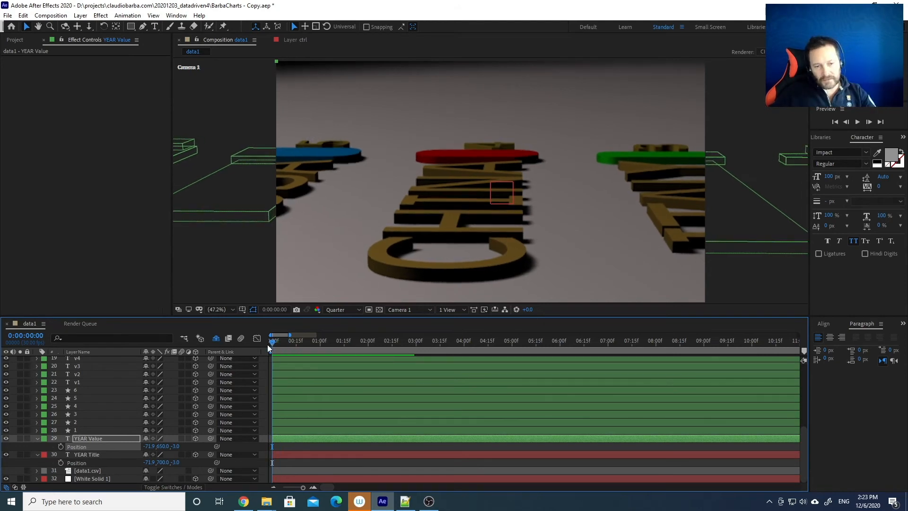
drag(285, 342, 365, 336)
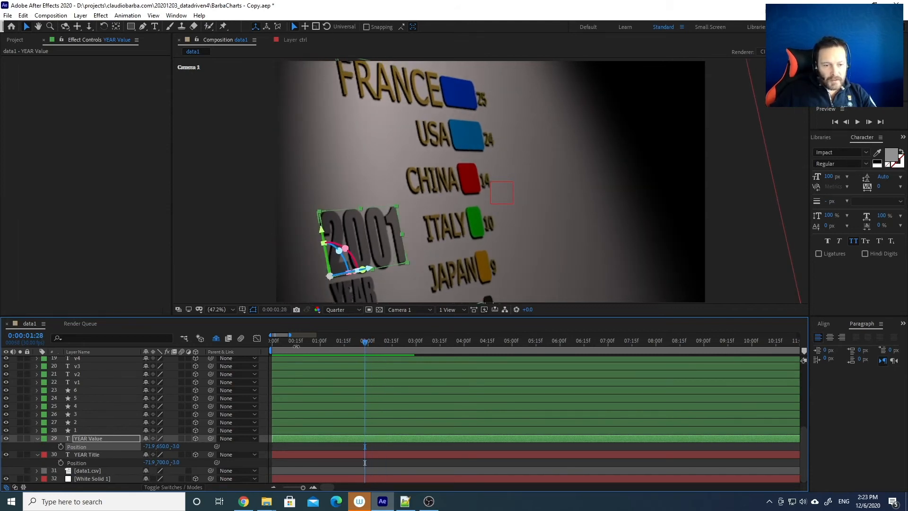
click(280, 342)
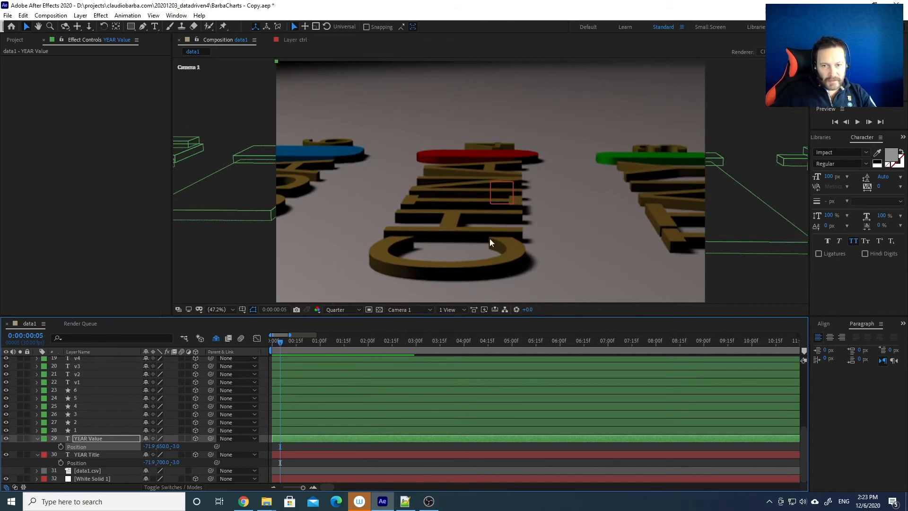
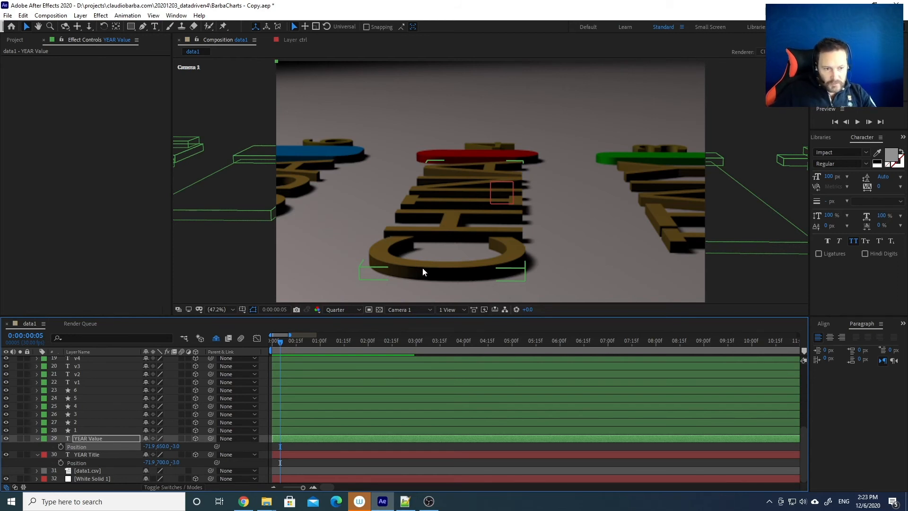
Give the CHINA text layer (t2) an Angular bevel style in its Geometry Options
click(439, 229)
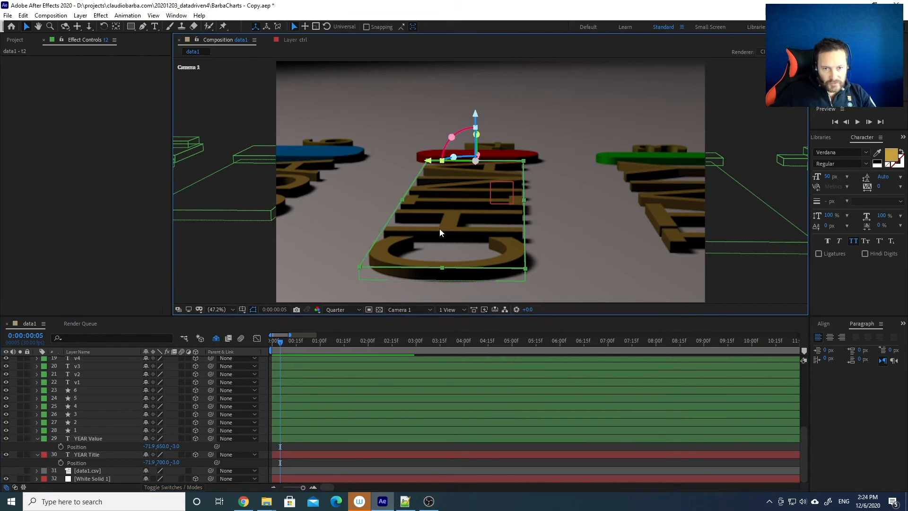
scroll(89, 415, up, 3)
scroll(89, 415, up, 1)
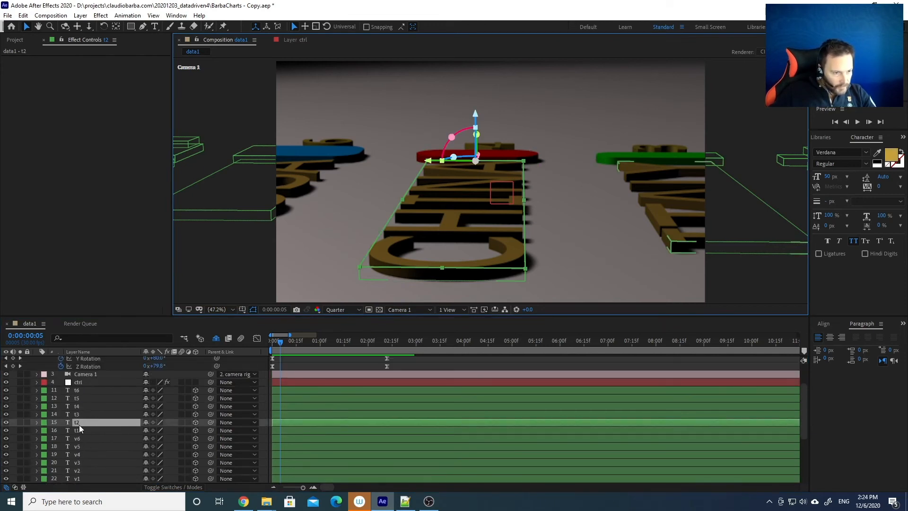
click(37, 422)
scroll(41, 431, down, 2)
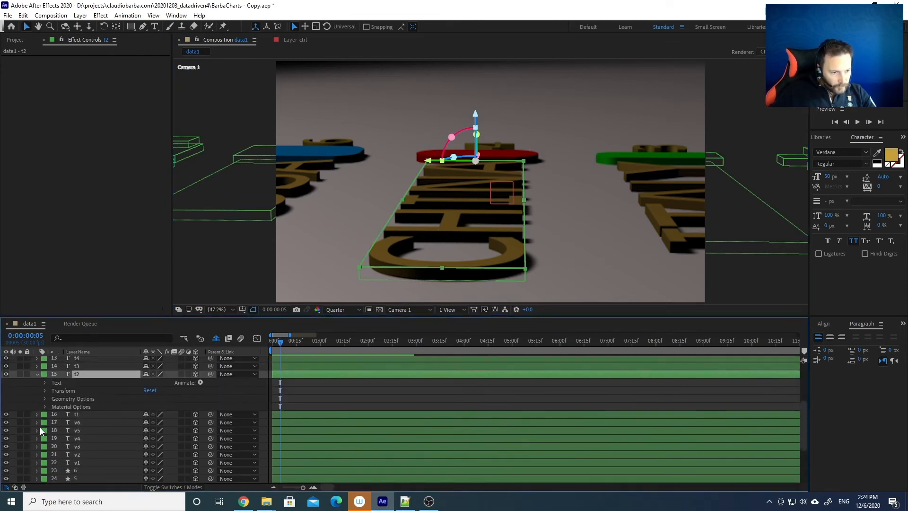
click(44, 399)
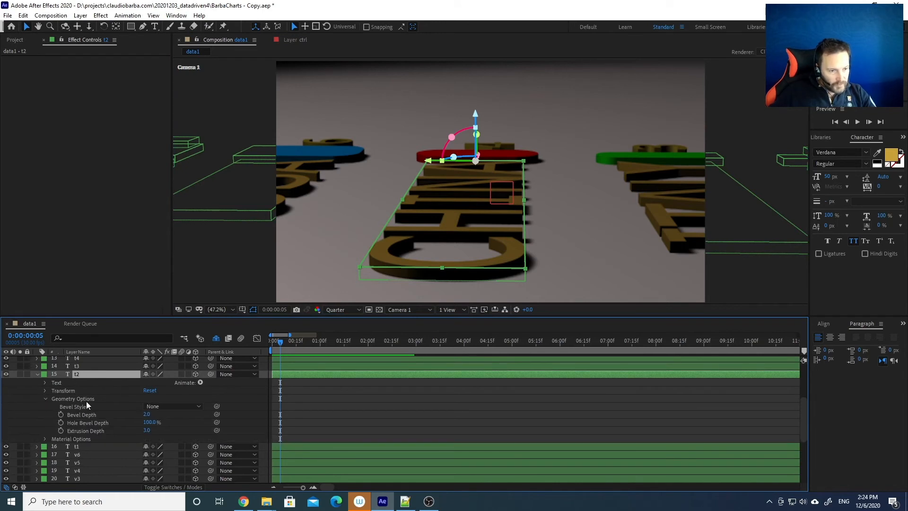
click(169, 408)
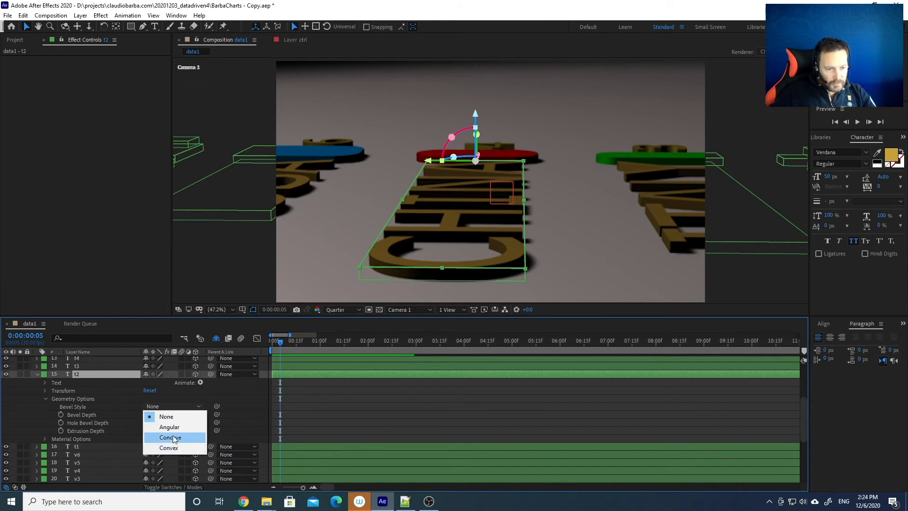
click(175, 427)
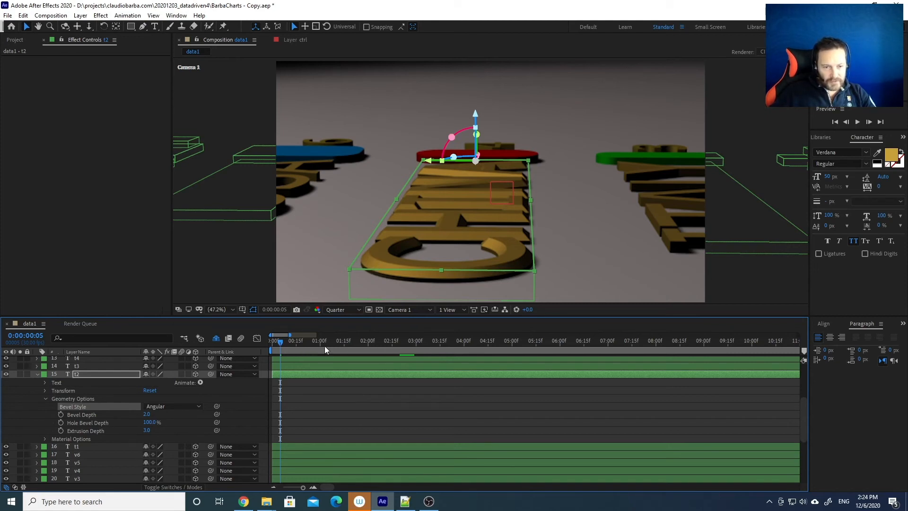
Preview a later frame of the chart animation at Full resolution
drag(322, 342, 389, 343)
click(348, 309)
click(348, 334)
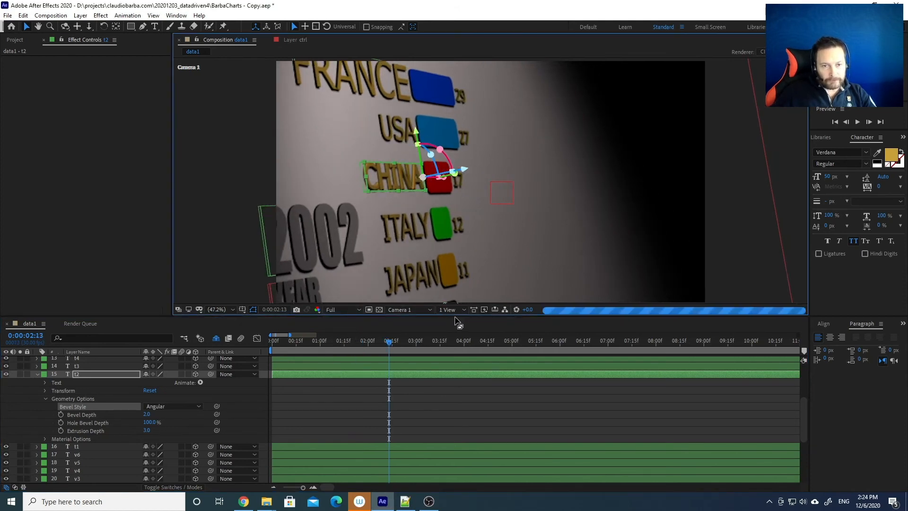
Try a Convex, then a Concave bevel on the CHINA text
click(483, 257)
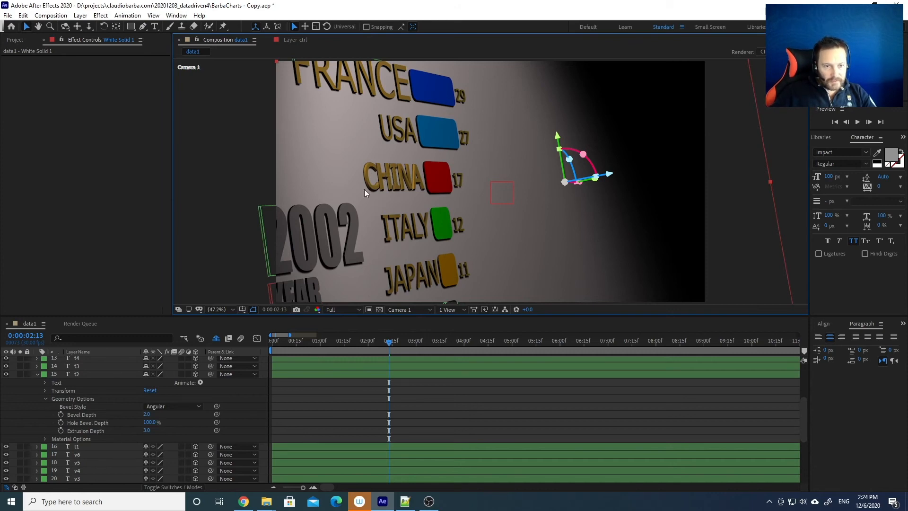
click(174, 407)
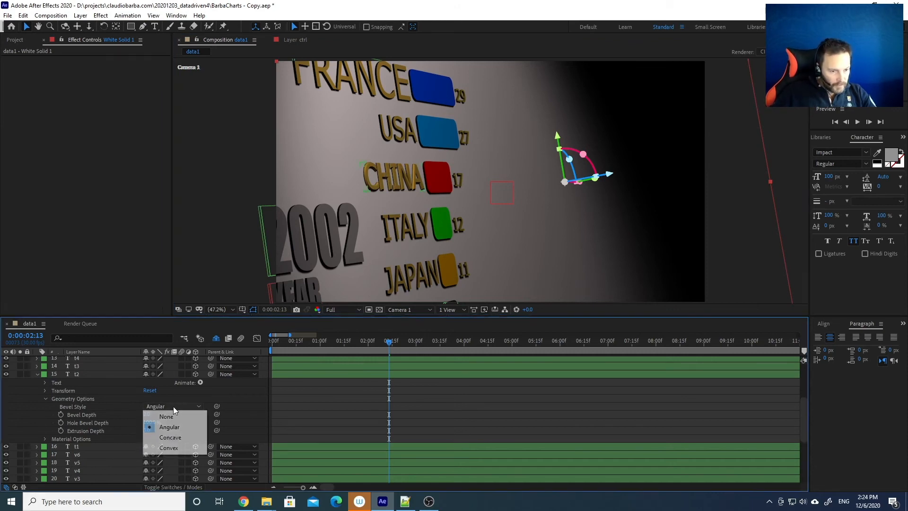
click(169, 448)
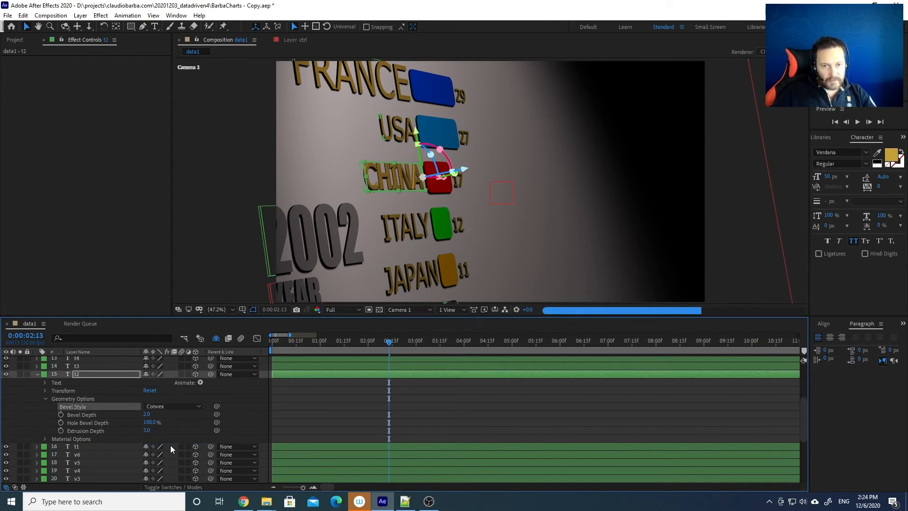
click(172, 406)
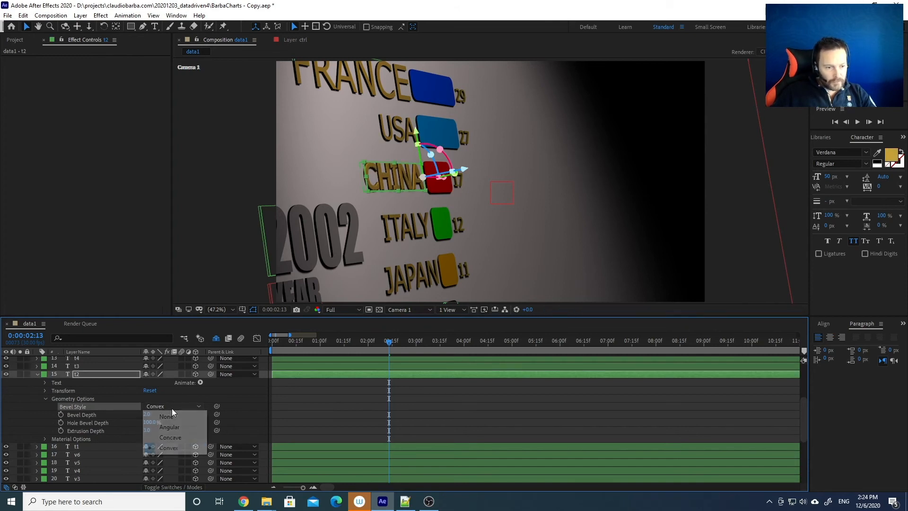
click(169, 438)
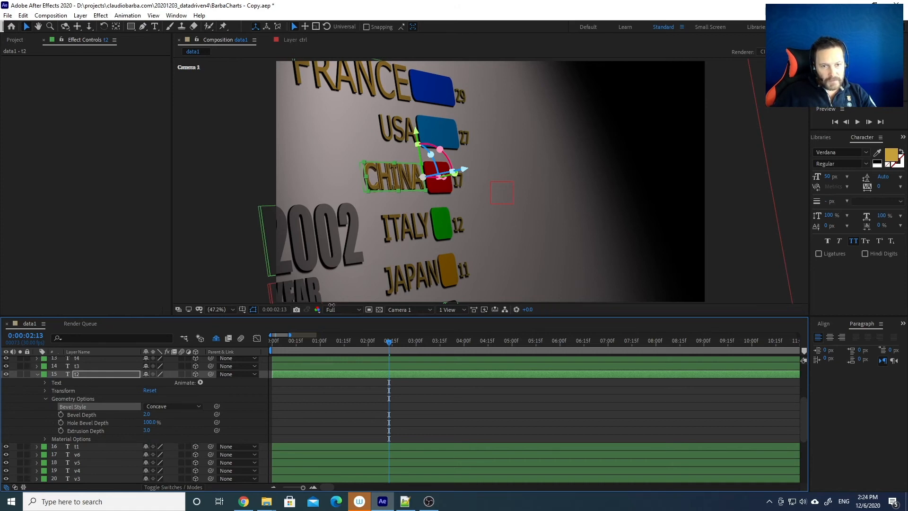
Set the CHINA text's bevel style to None and collapse Geometry Options
click(159, 406)
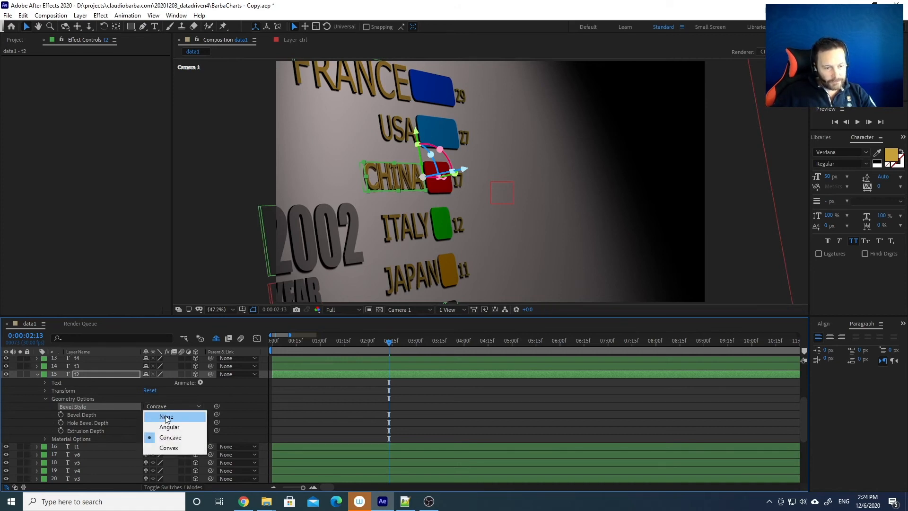
click(167, 417)
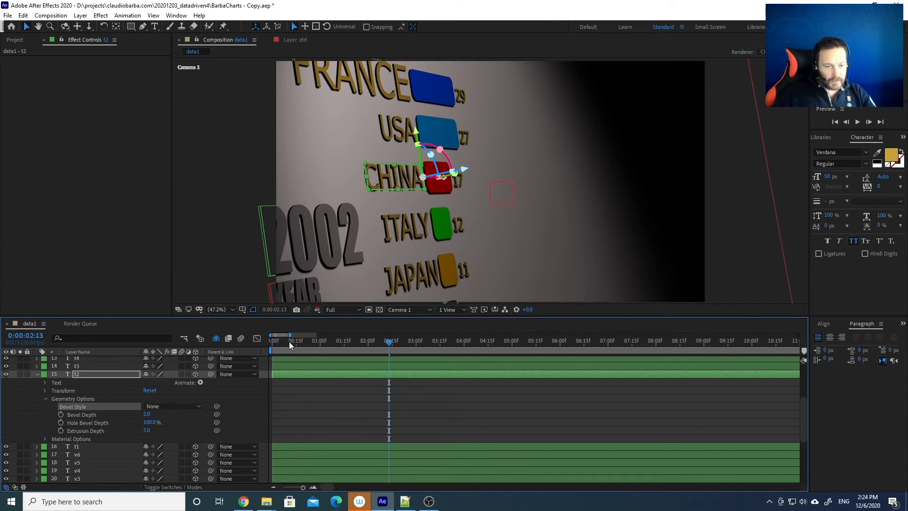
click(169, 407)
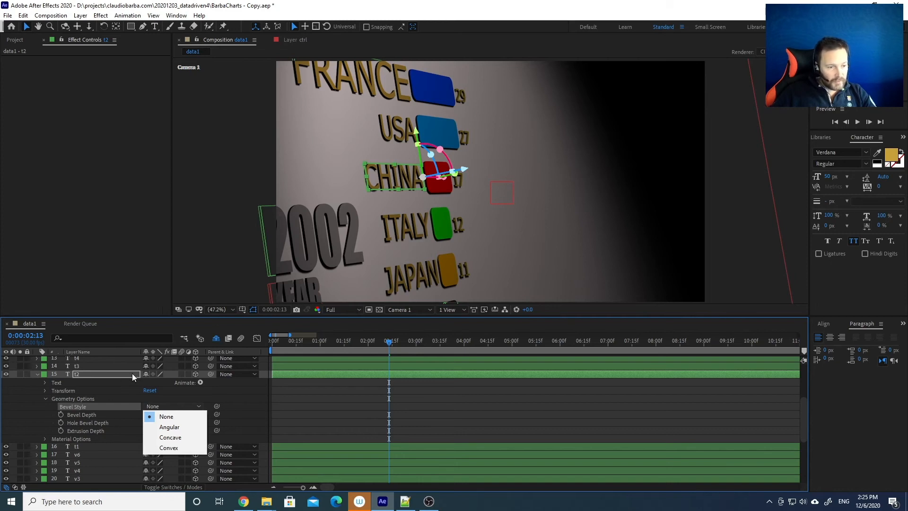
click(47, 399)
click(45, 399)
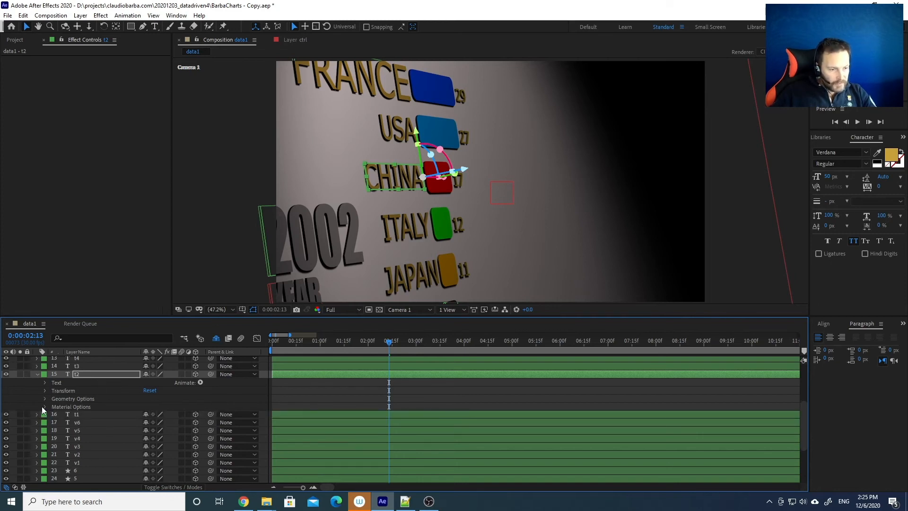
Expand the CHINA text's Material Options and return to 0:00:00:00
click(45, 407)
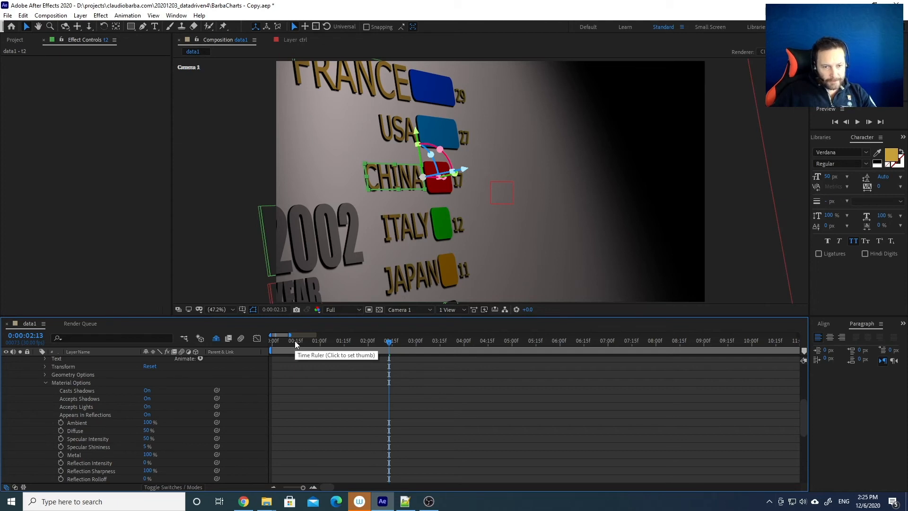
click(273, 341)
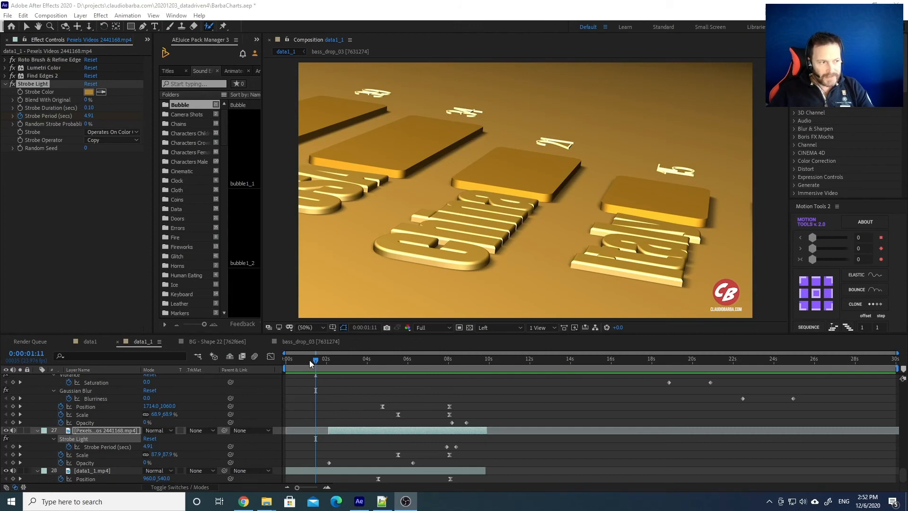
Move the gold chart to 0:00:02:10 and select layer 28, data1_1.mp4
drag(308, 360, 335, 355)
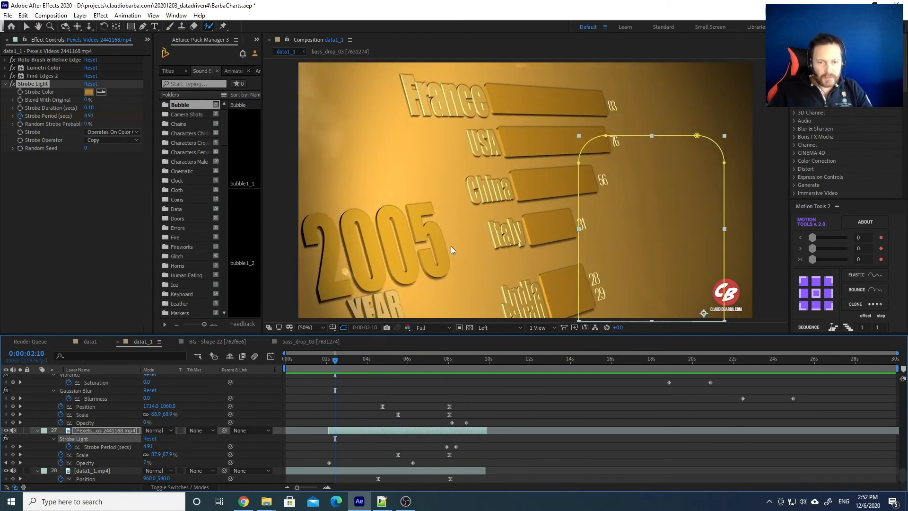
click(381, 237)
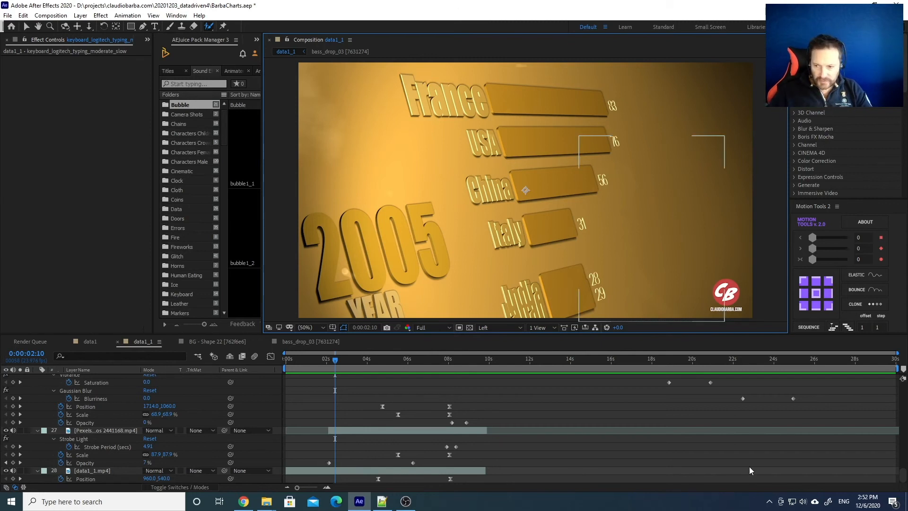
drag(903, 475, 902, 478)
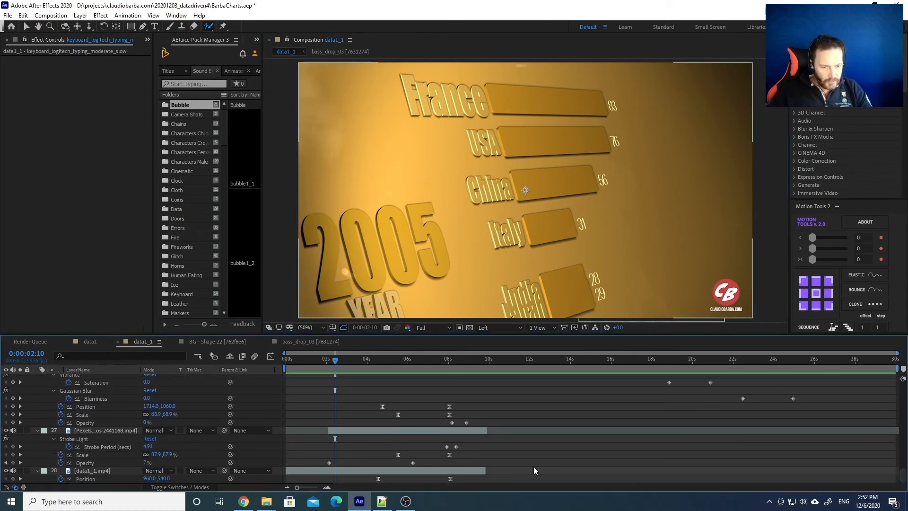
click(309, 471)
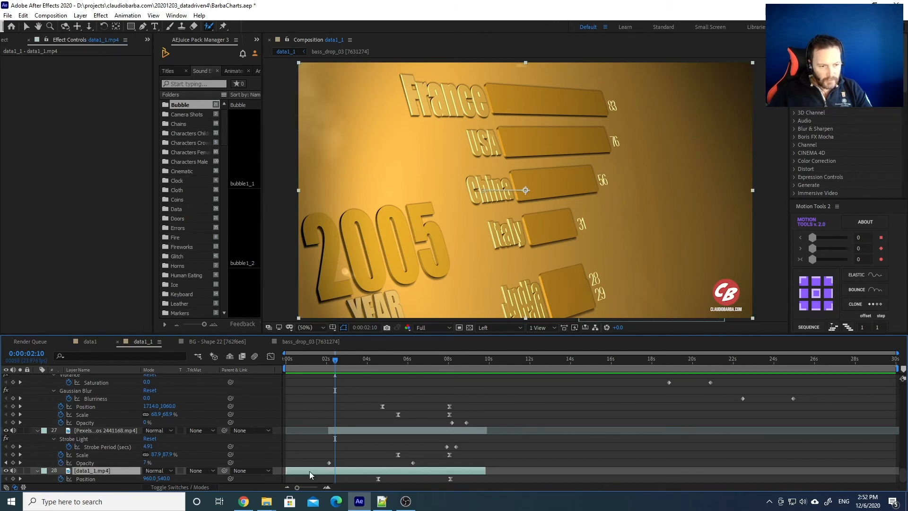
Open the data1_1.mp4 footage on its own, step through it, then close it
double_click(309, 471)
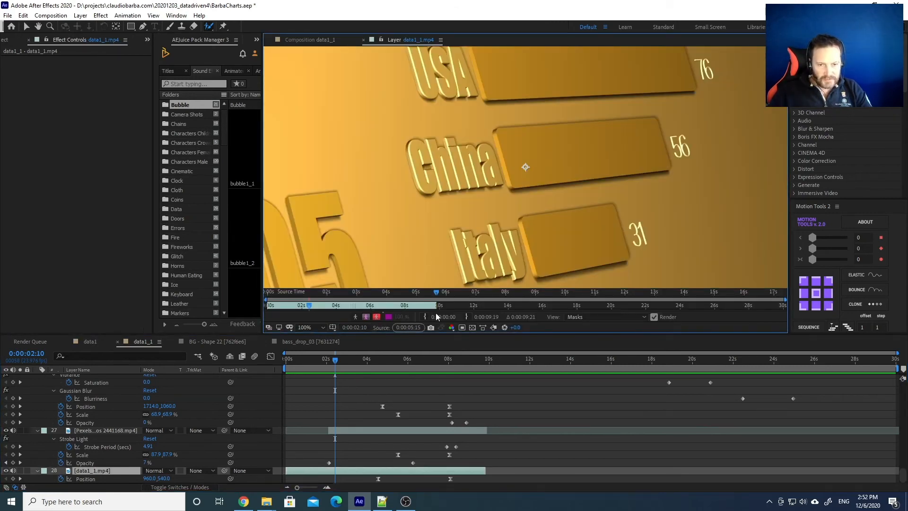
drag(314, 361, 282, 364)
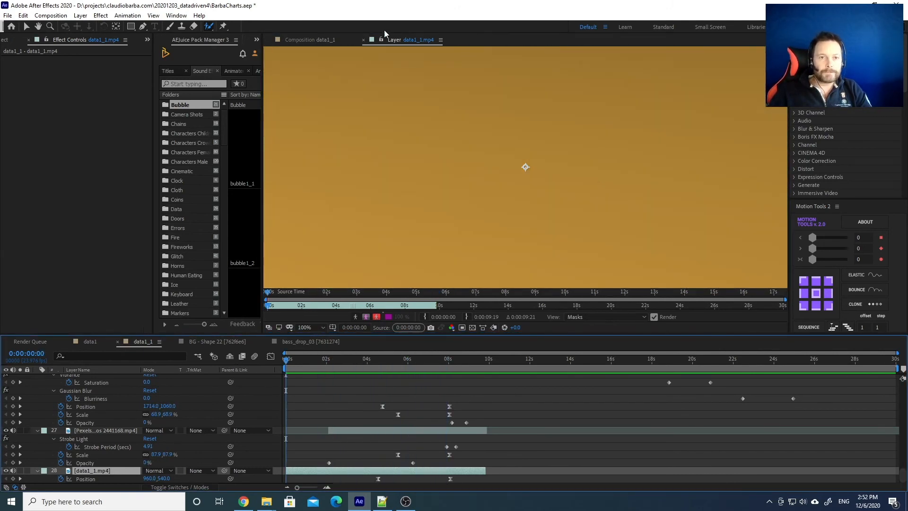
click(363, 40)
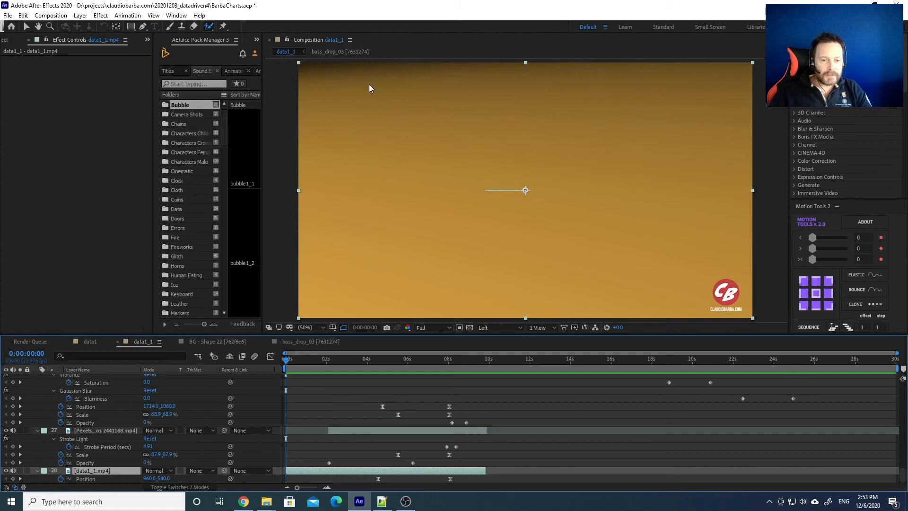
Preview the chart to 2010, return to 2005, and select the Pexels footage layer
drag(319, 360, 515, 359)
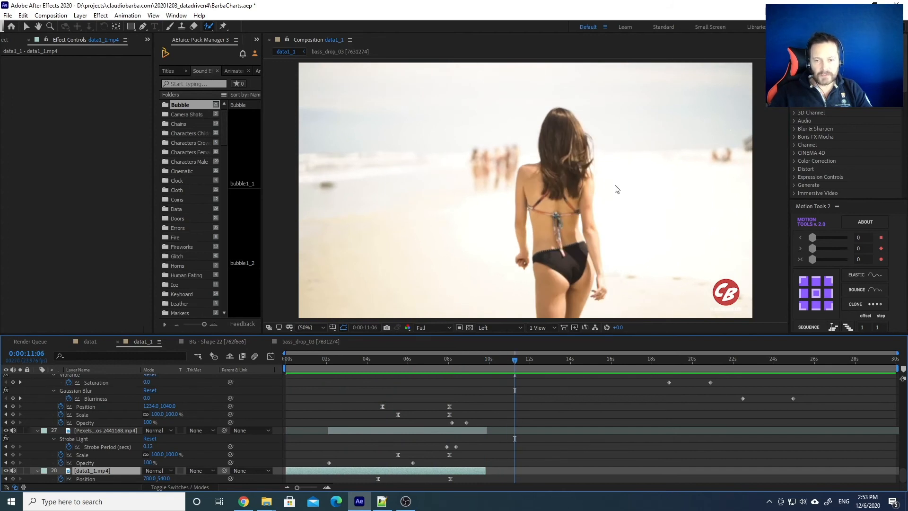
drag(355, 359, 332, 361)
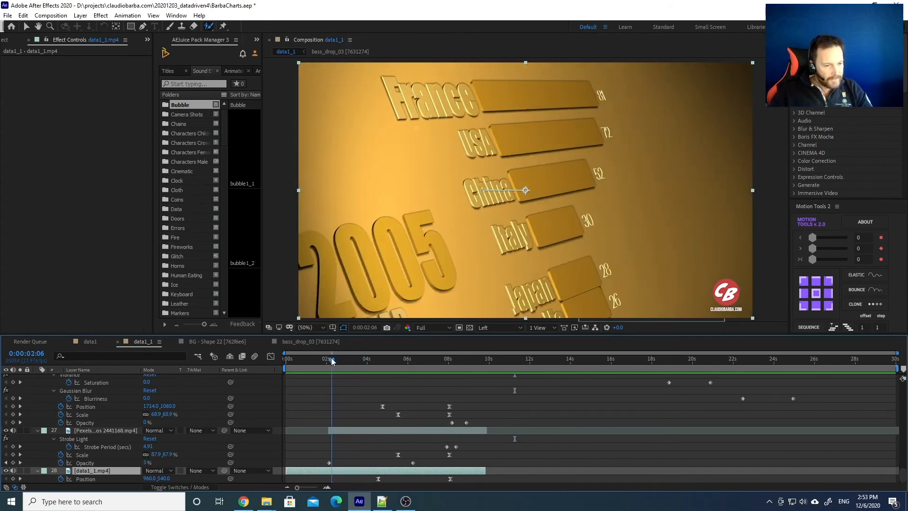
click(362, 434)
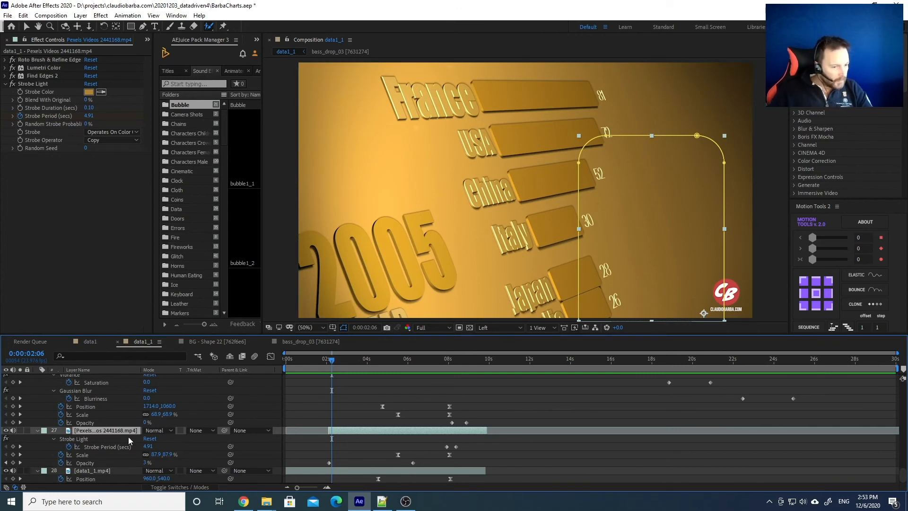
Scrub to where the silhouette fades in and open the Pexels Videos 2441168.mp4 Layer panel
drag(371, 355, 382, 354)
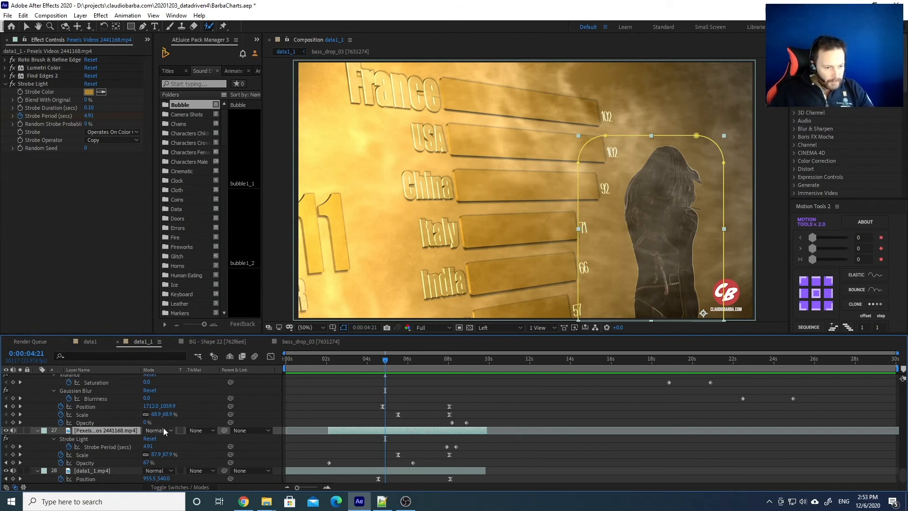
mouse_move(385, 361)
mouse_down()
mouse_move(410, 363)
mouse_move(378, 364)
mouse_up()
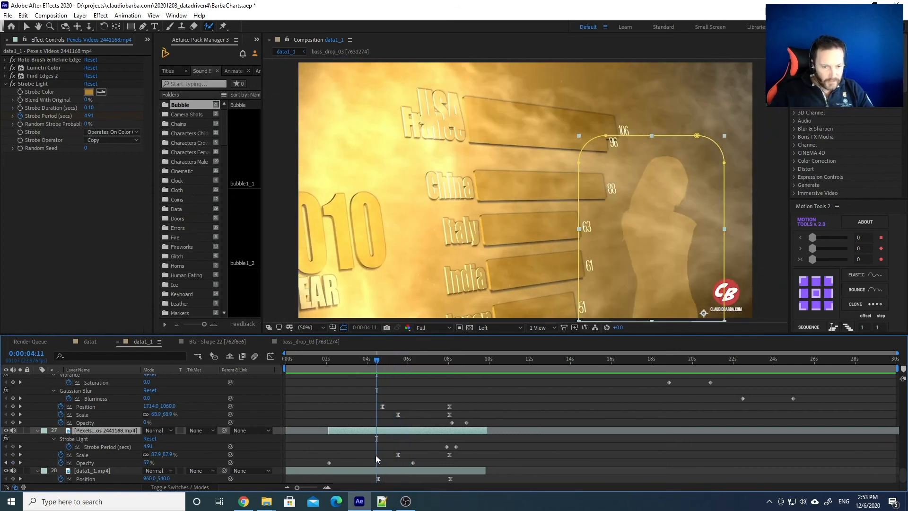
double_click(405, 431)
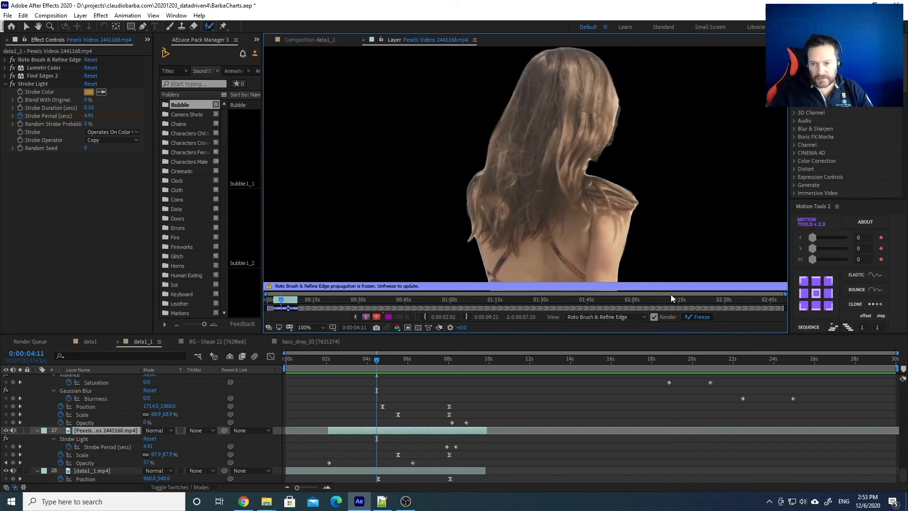
Enlarge and zoom out the Layer panel, scrub its first seconds, return to 2:13, and close it
drag(671, 334, 670, 355)
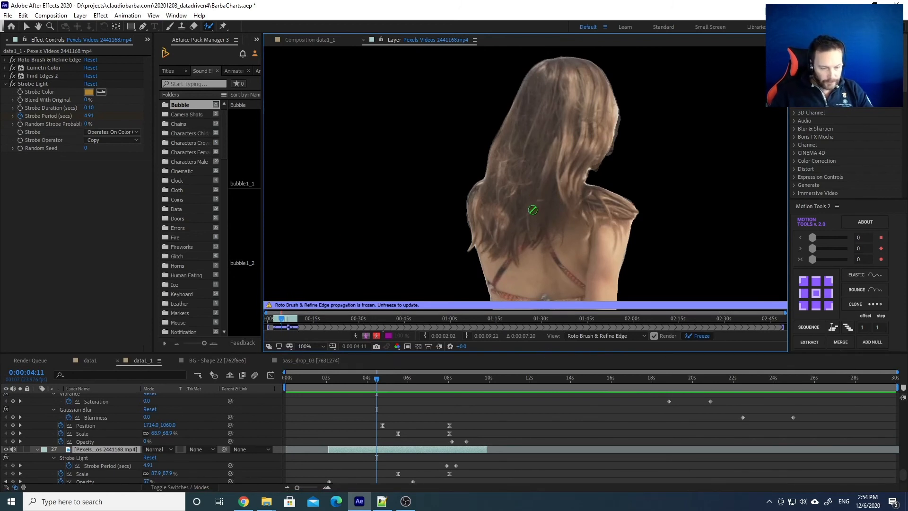
scroll(532, 209, down, 4)
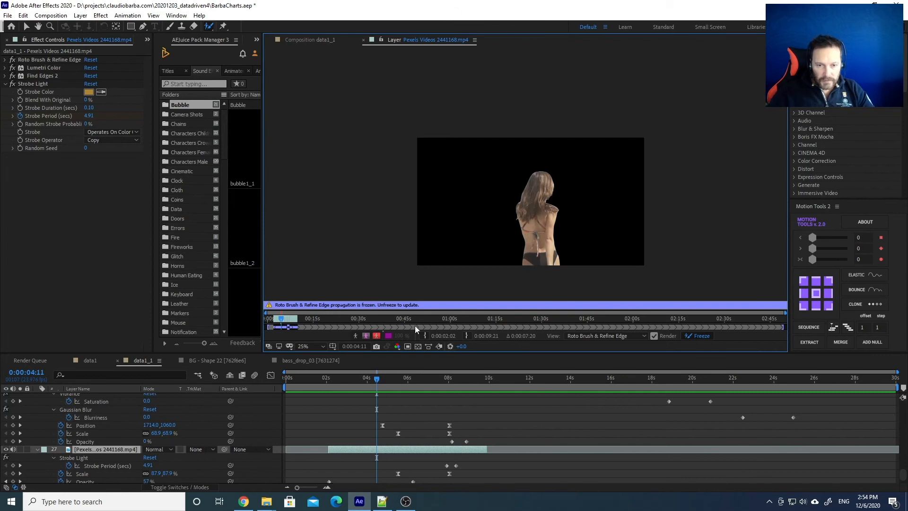
drag(367, 319, 288, 319)
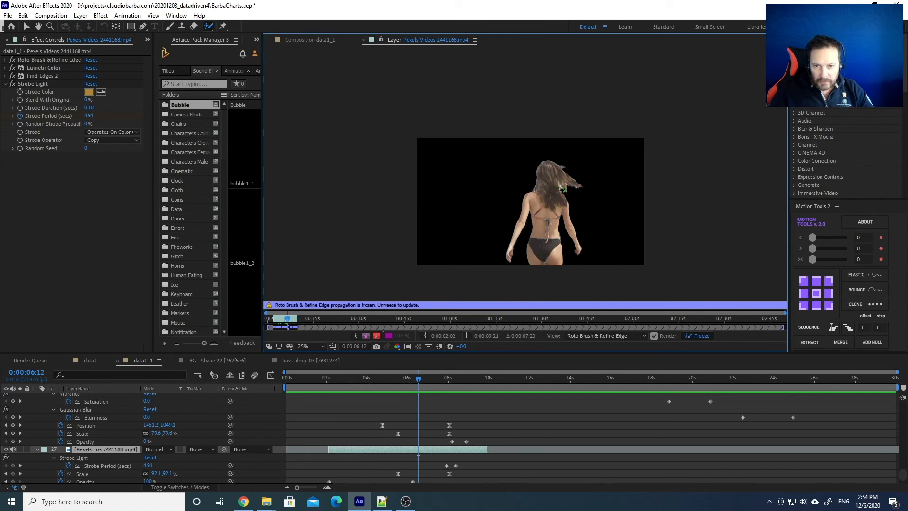
click(336, 379)
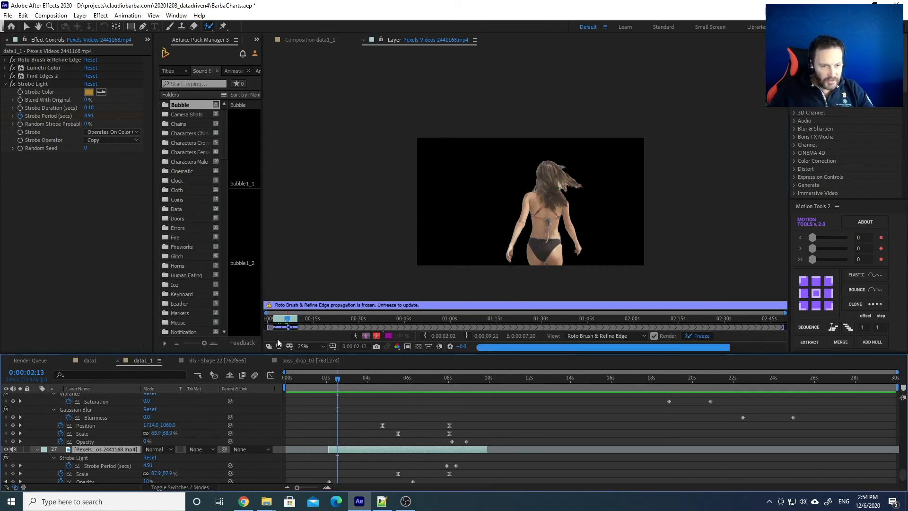
click(364, 40)
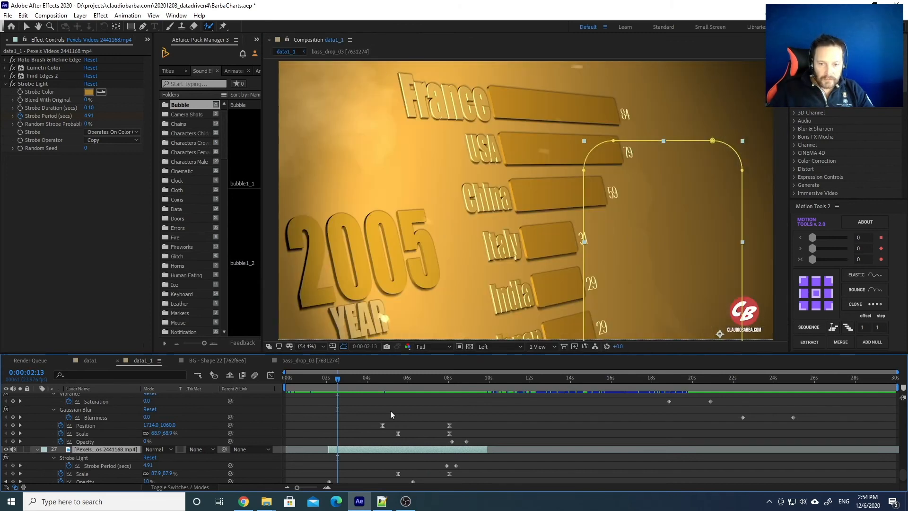
drag(362, 378, 386, 380)
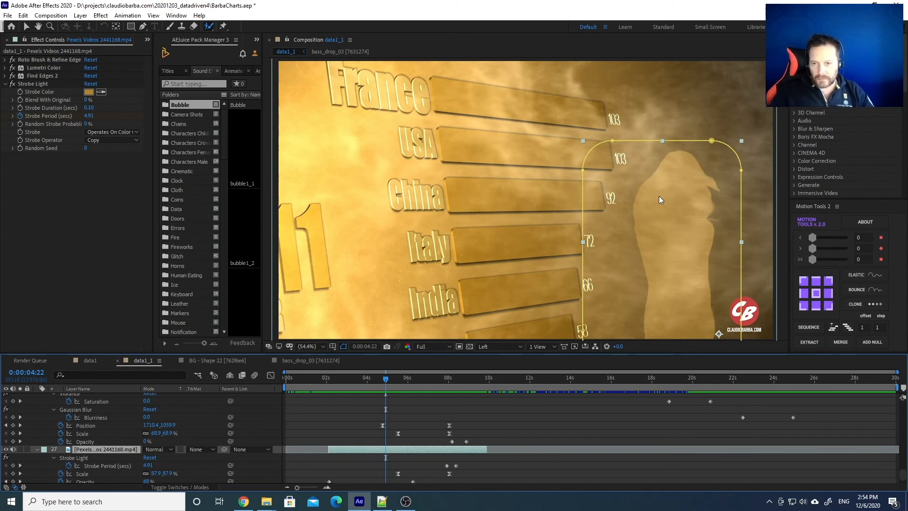
drag(358, 378, 411, 381)
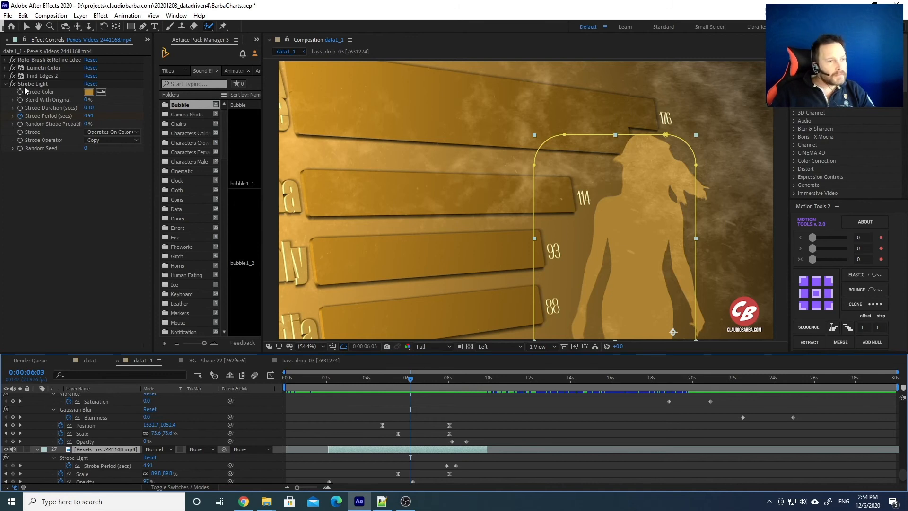
click(7, 88)
click(6, 87)
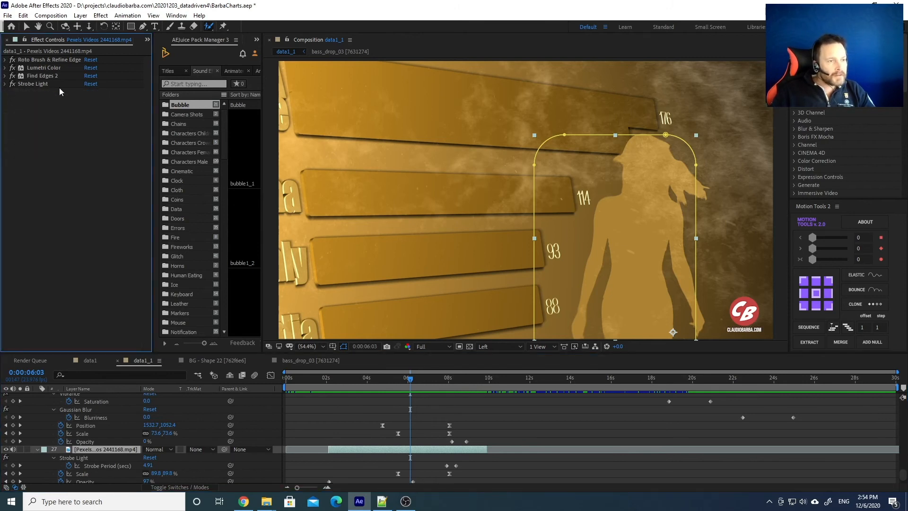
click(34, 85)
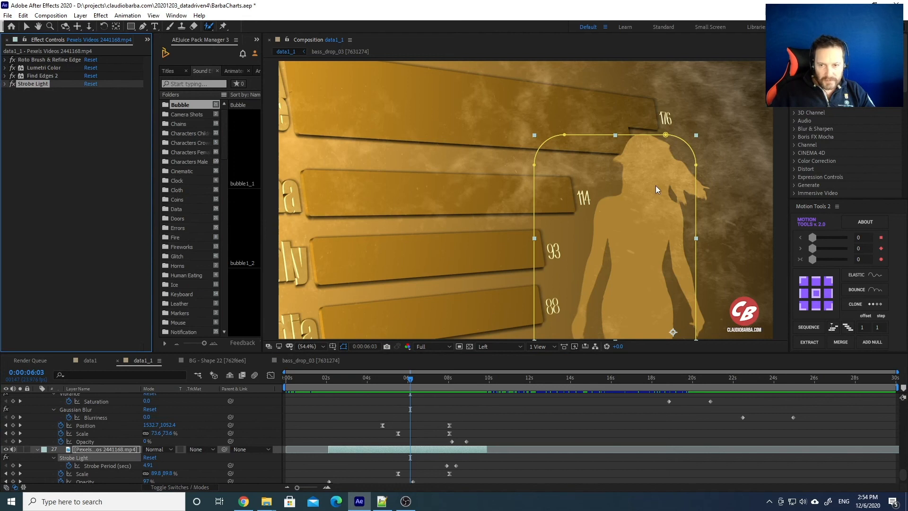
click(6, 85)
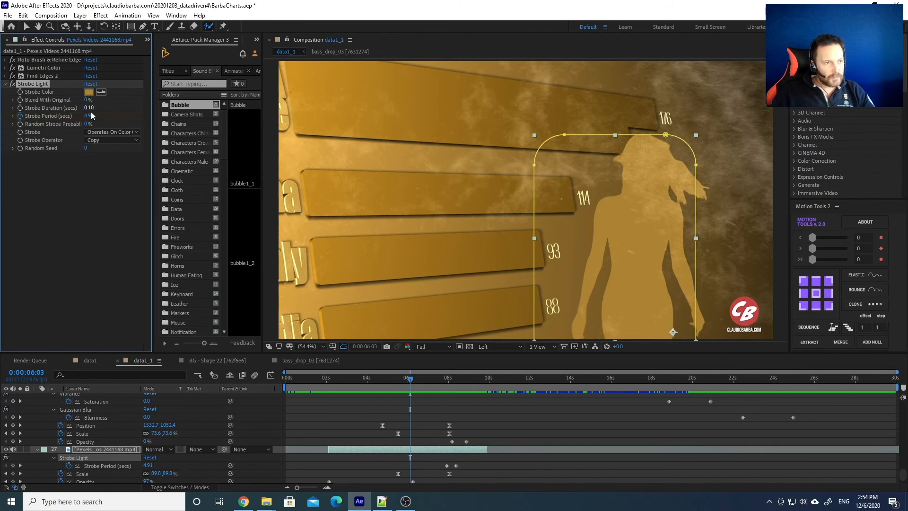
click(418, 380)
drag(423, 381, 446, 380)
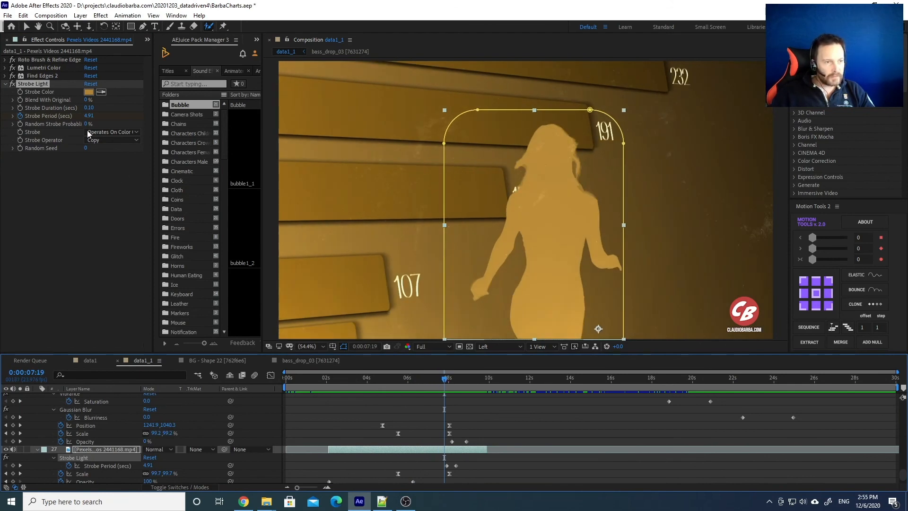
click(447, 380)
mouse_move(448, 381)
mouse_down()
mouse_move(457, 381)
mouse_move(419, 384)
mouse_move(494, 381)
mouse_move(337, 381)
mouse_move(462, 382)
mouse_up()
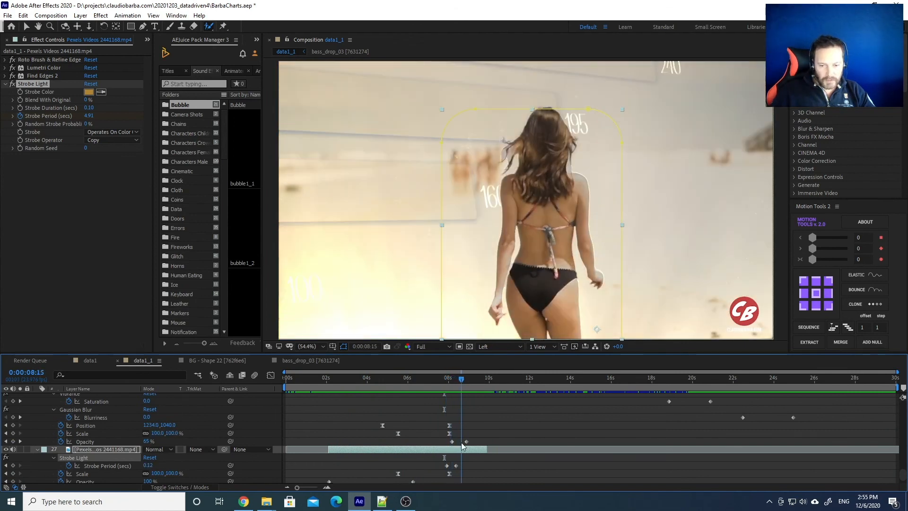
scroll(379, 447, up, 1)
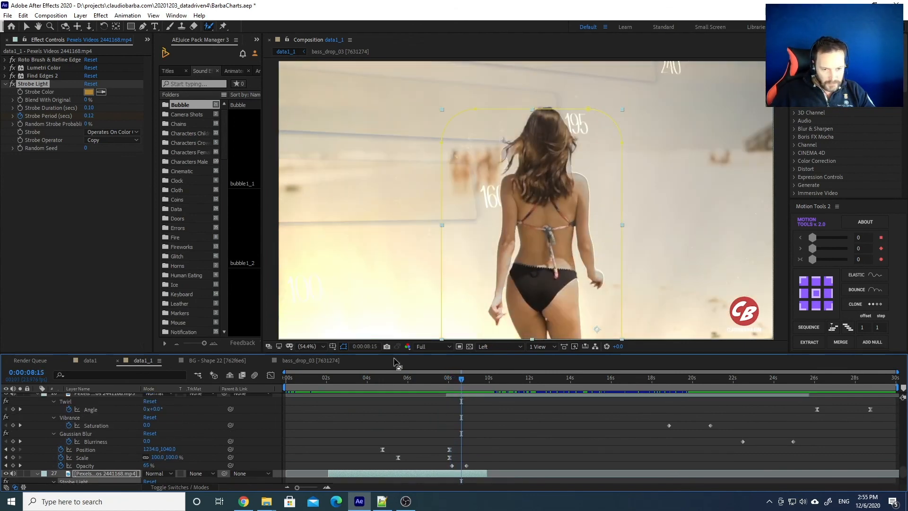
Enlarge the timeline and select the second Pexels clip to inspect its effects
drag(395, 353, 396, 284)
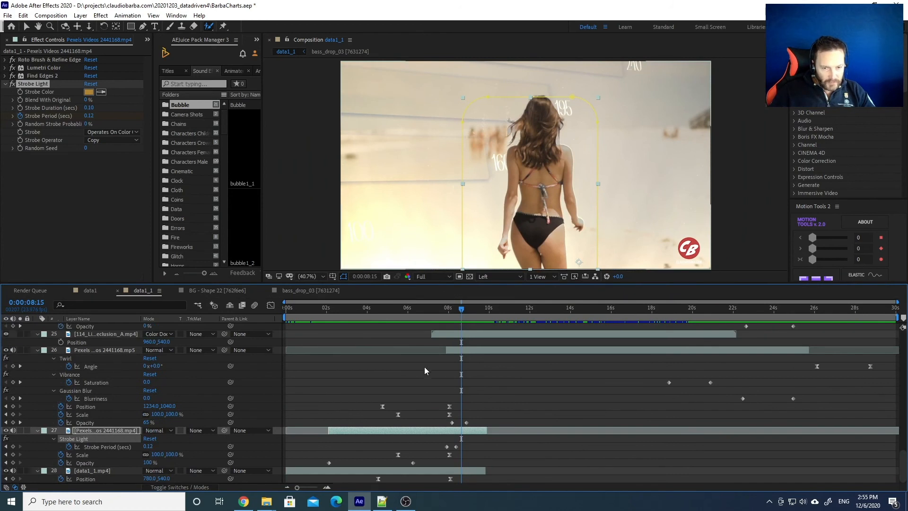
click(91, 431)
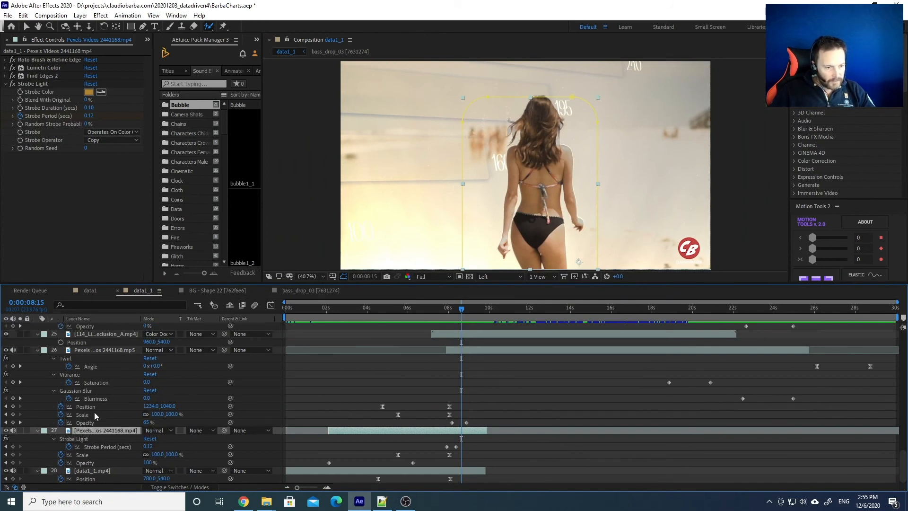
click(107, 350)
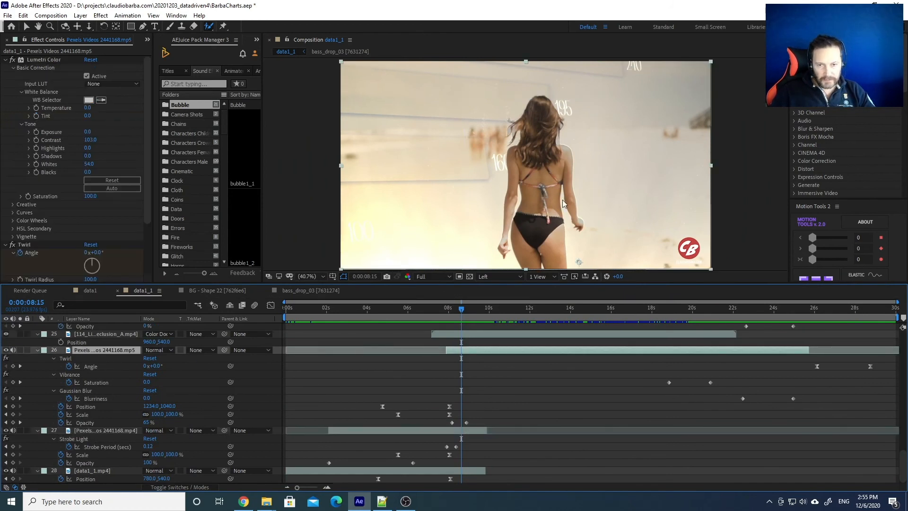
Preview the strobe flash around 8:14–8:16 and reselect the strobe footage layer 27
drag(458, 317, 460, 315)
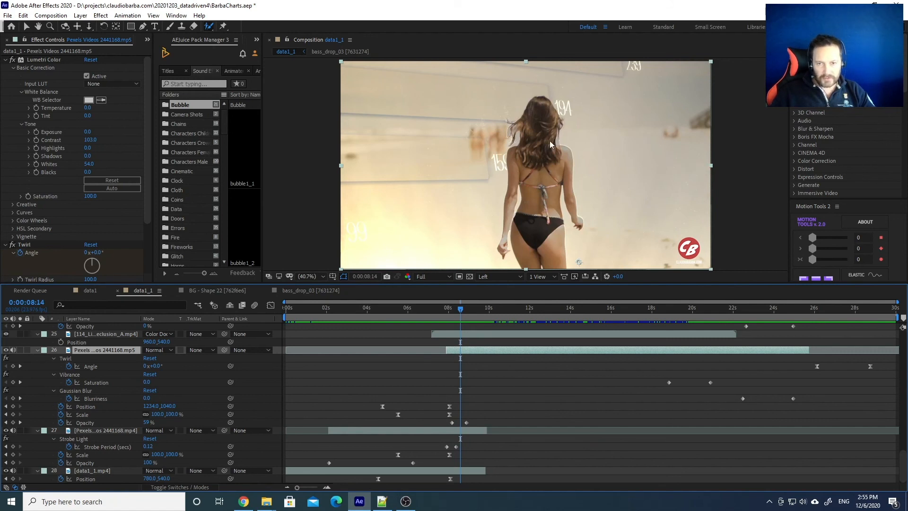
drag(463, 317, 462, 316)
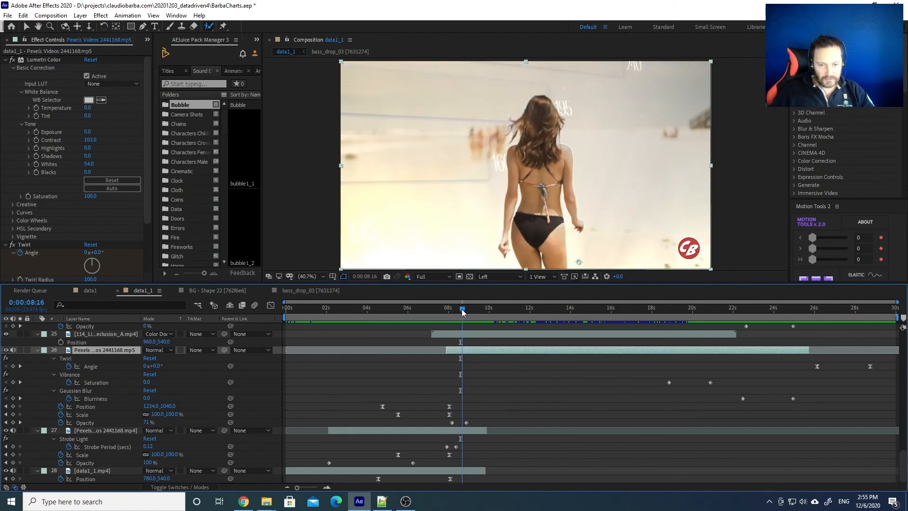
click(350, 430)
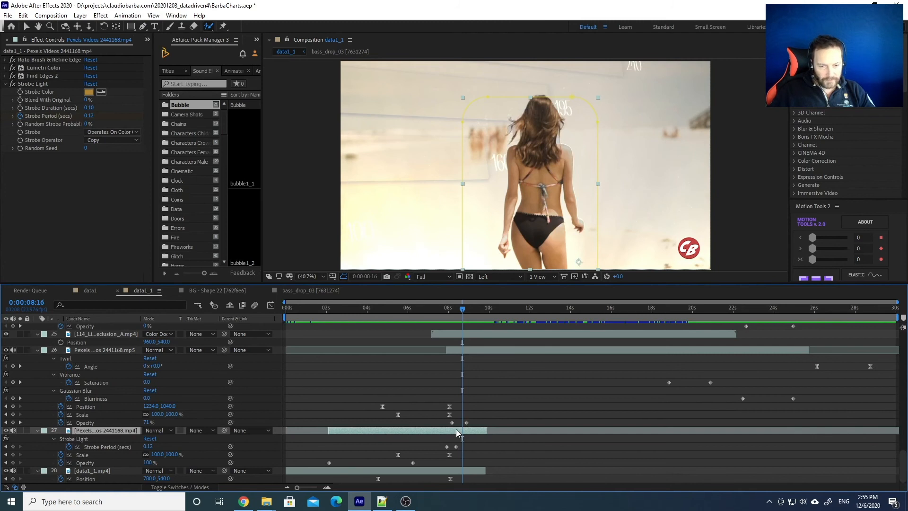
mouse_move(456, 309)
mouse_down()
mouse_move(417, 310)
mouse_move(521, 310)
mouse_move(445, 310)
mouse_up()
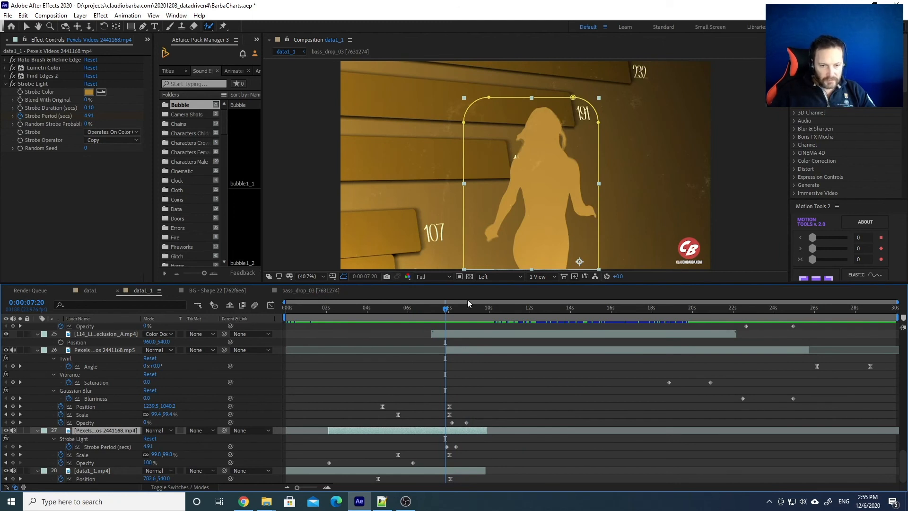
key(space)
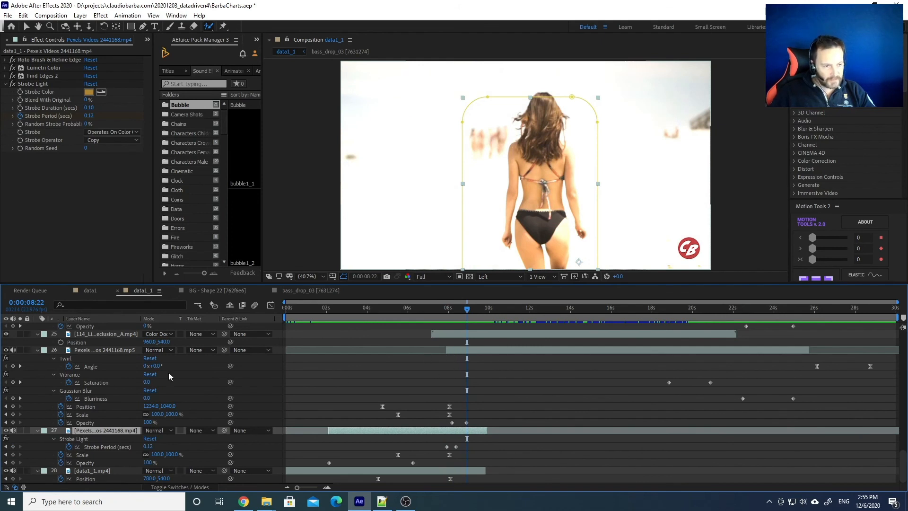
drag(446, 310, 450, 309)
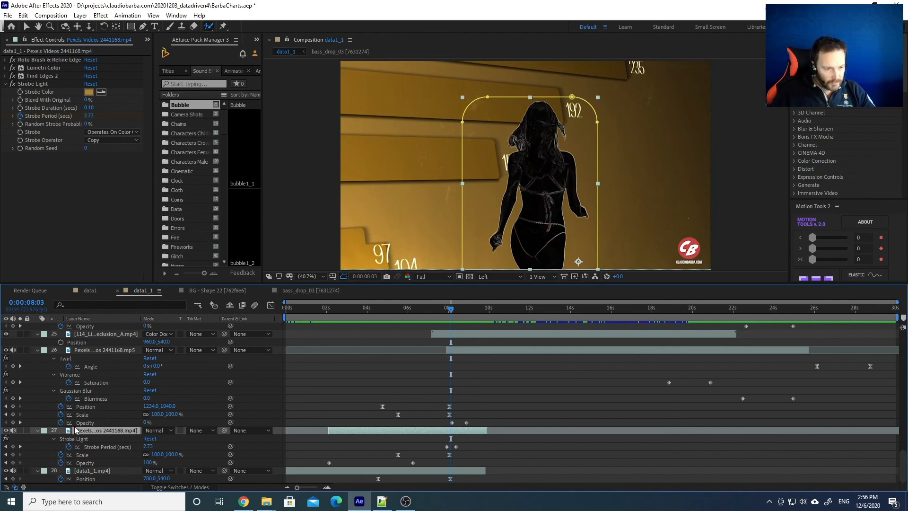
click(452, 310)
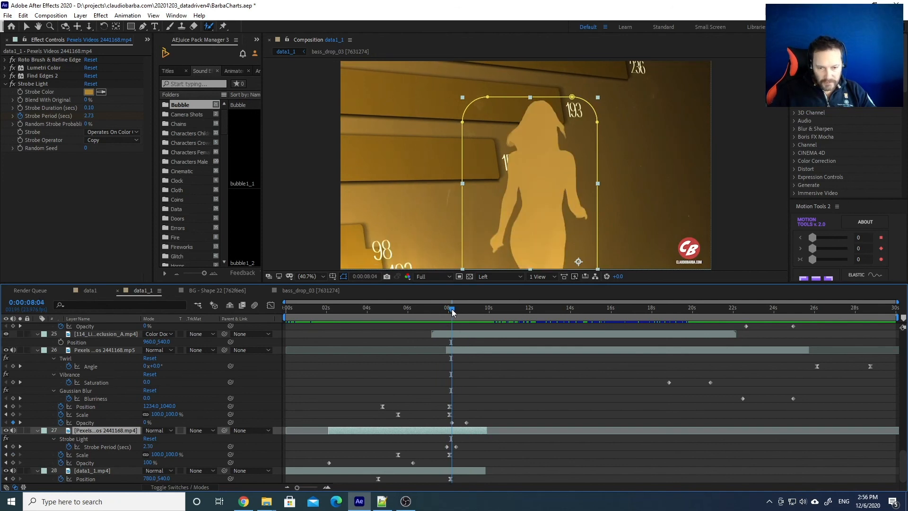
click(452, 311)
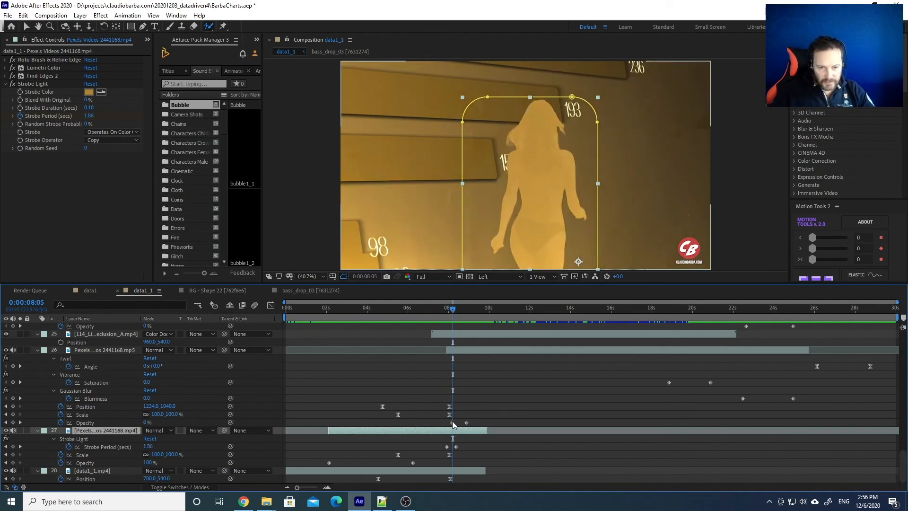
mouse_move(454, 310)
mouse_down()
mouse_move(492, 309)
mouse_move(455, 310)
mouse_up()
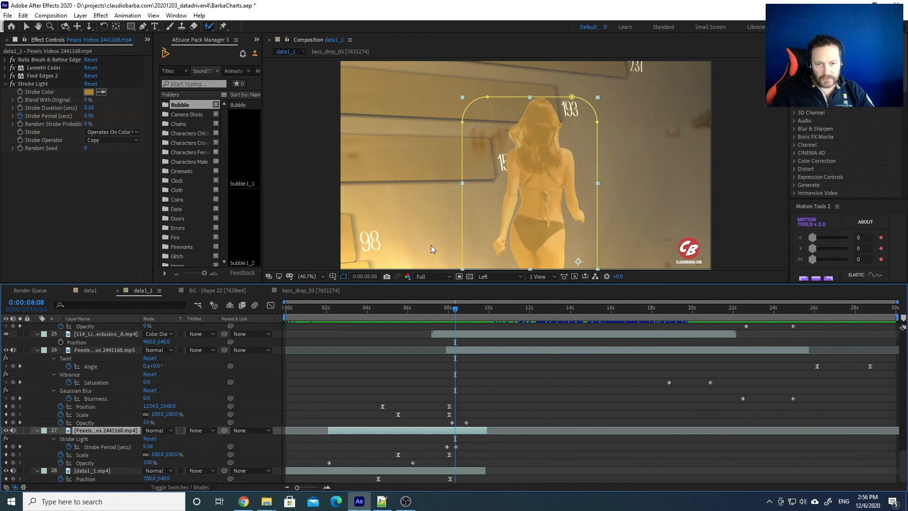
drag(457, 310, 716, 308)
drag(727, 311, 728, 310)
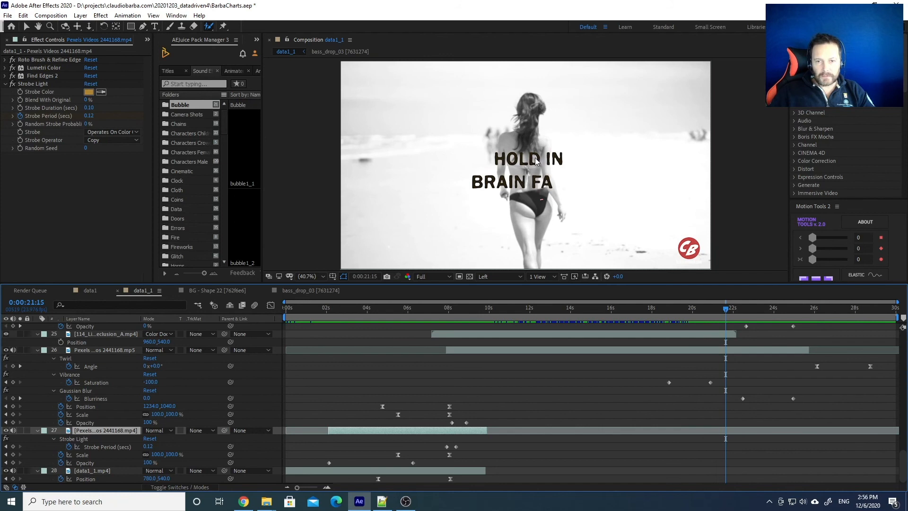
Scroll the layer list up and select the keyboard_old_typing_moderate sound layer
scroll(731, 423, up, 10)
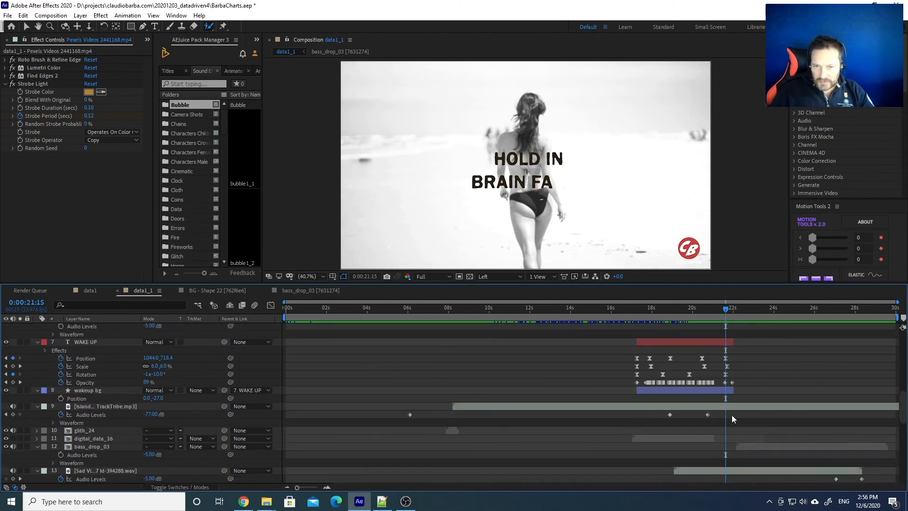
scroll(732, 416, up, 4)
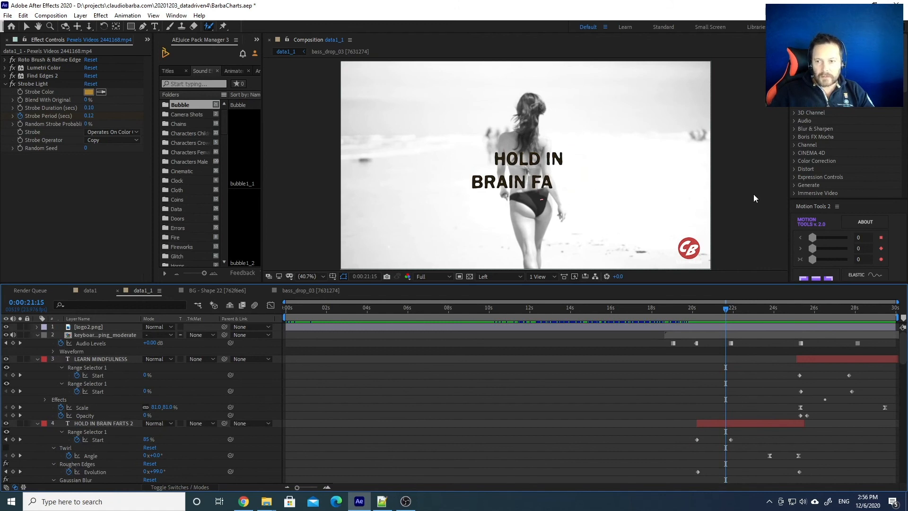
click(517, 164)
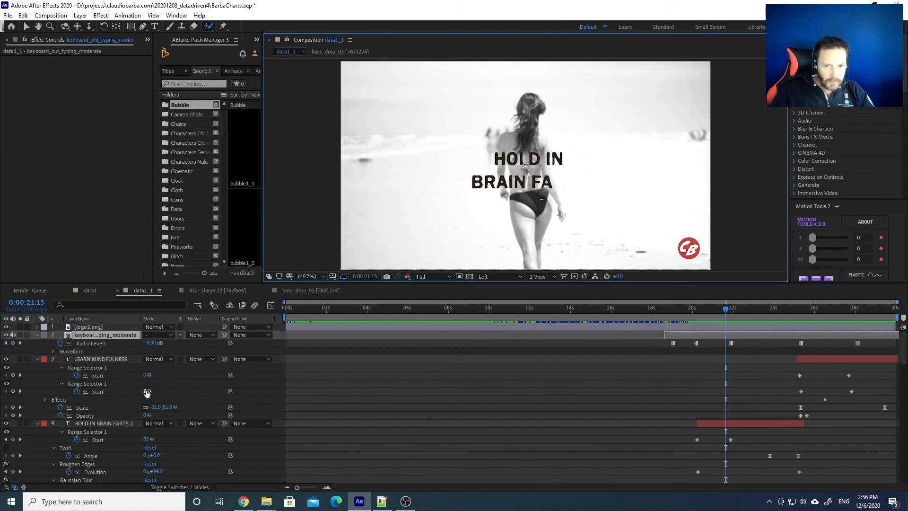
Select the HOLD IN BRAIN FARTS 2 text layer's Roughen Edges effect and scrub through the text reveal
click(104, 423)
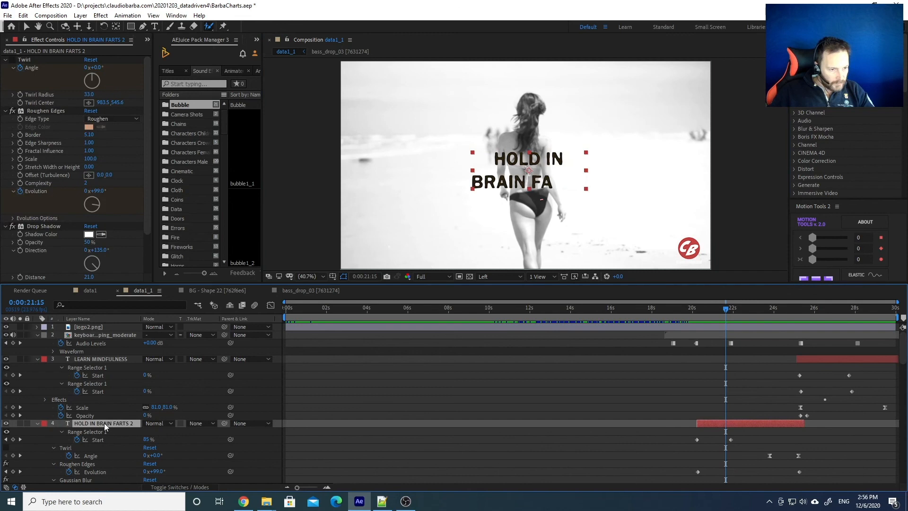
scroll(104, 423, down, 3)
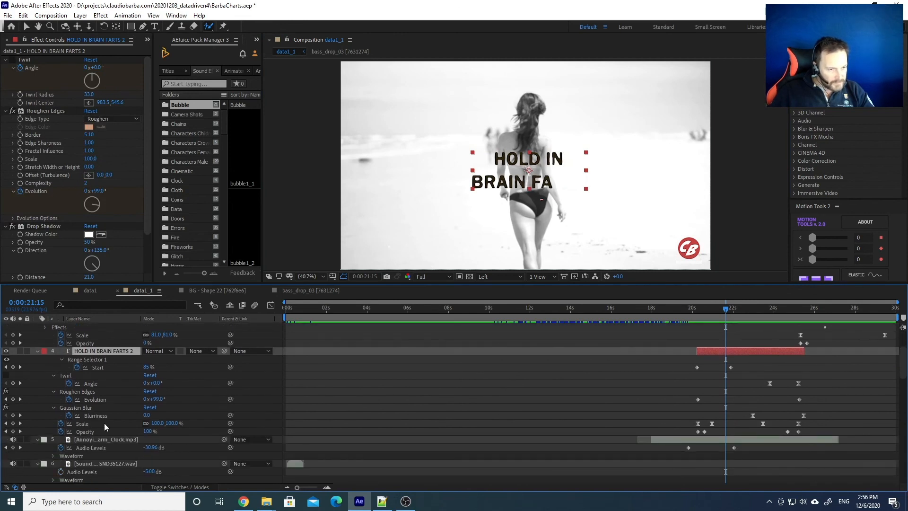
drag(693, 310, 709, 310)
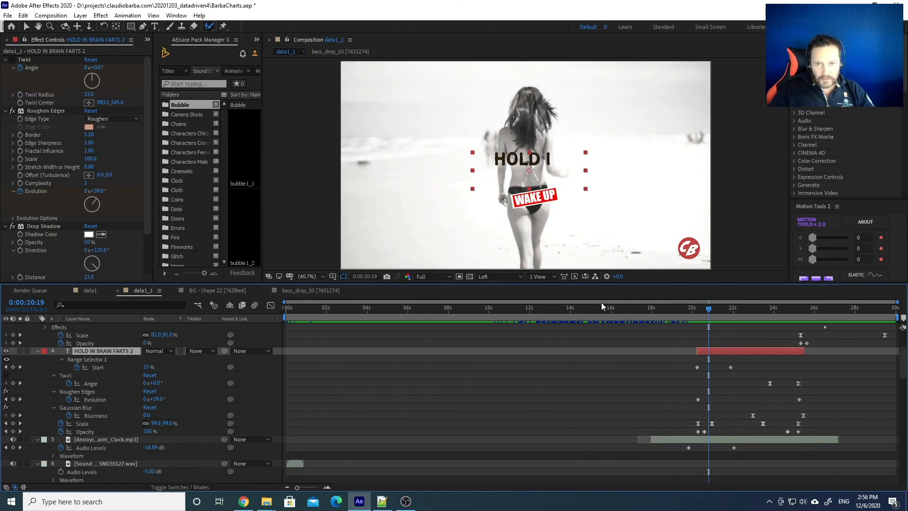
drag(698, 310, 717, 307)
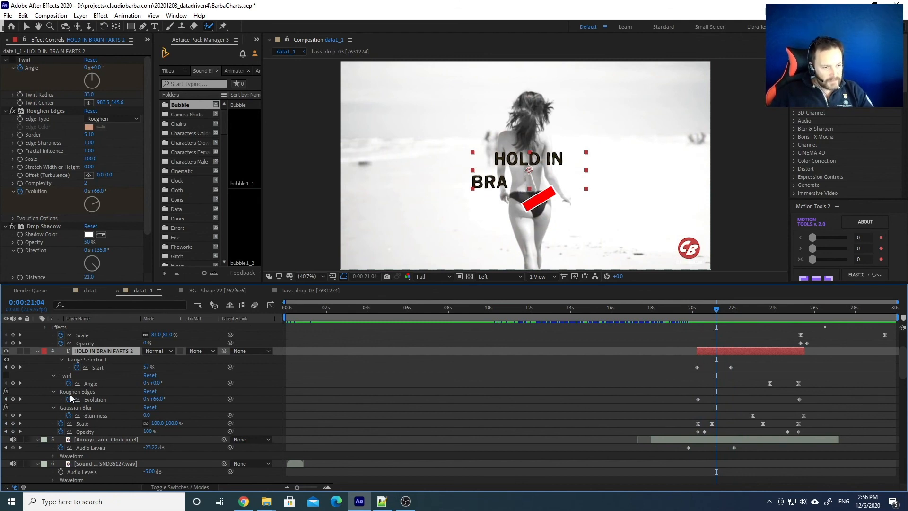
click(83, 392)
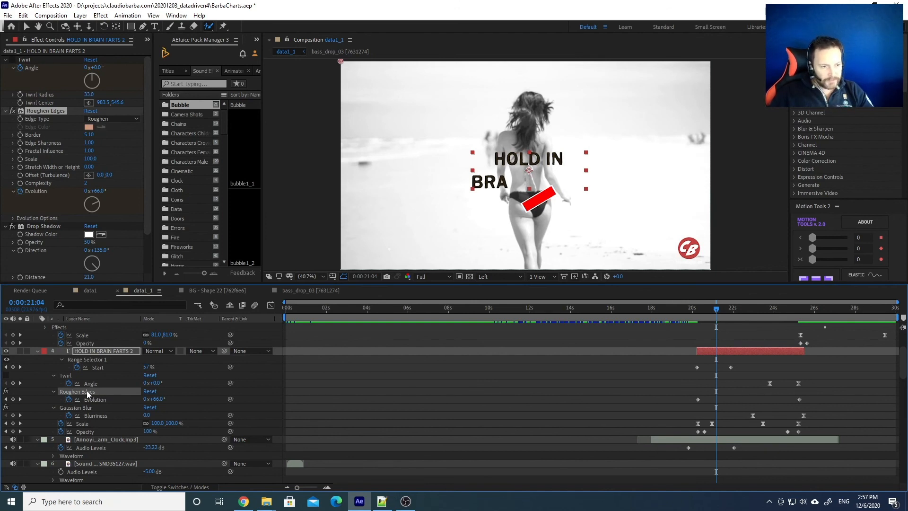
drag(703, 311, 732, 309)
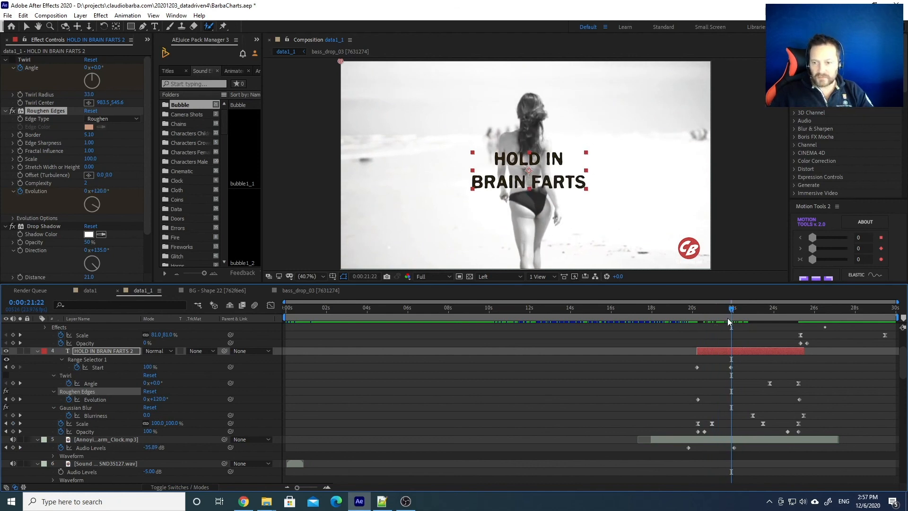
click(718, 311)
mouse_move(718, 309)
mouse_down()
mouse_move(750, 307)
mouse_move(732, 309)
mouse_up()
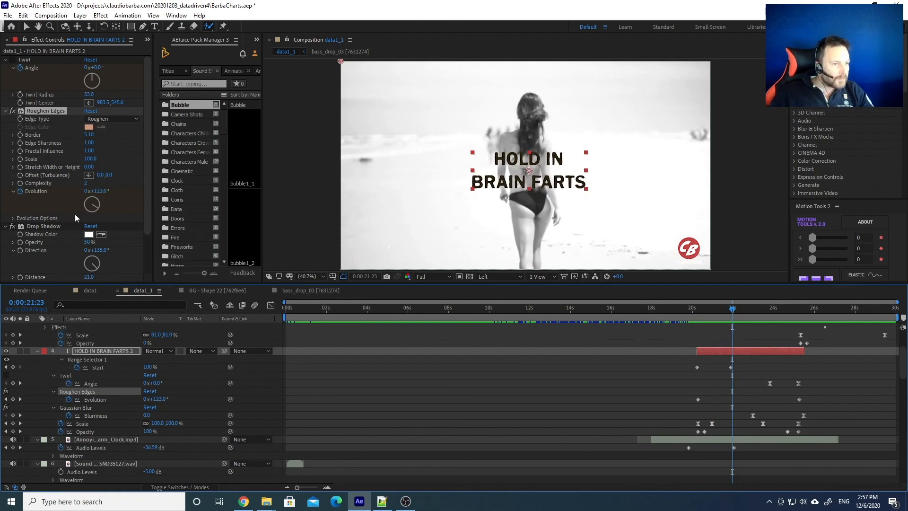
Key a new Roughen Edges Evolution value and replay the text animation
click(34, 109)
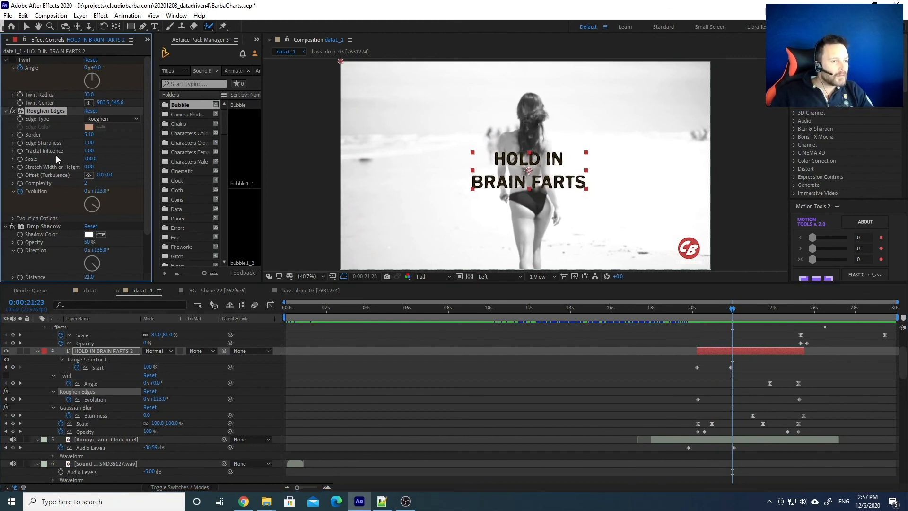
mouse_move(97, 206)
mouse_down()
mouse_move(98, 186)
mouse_move(80, 197)
mouse_move(98, 182)
mouse_move(84, 210)
mouse_move(99, 209)
mouse_up()
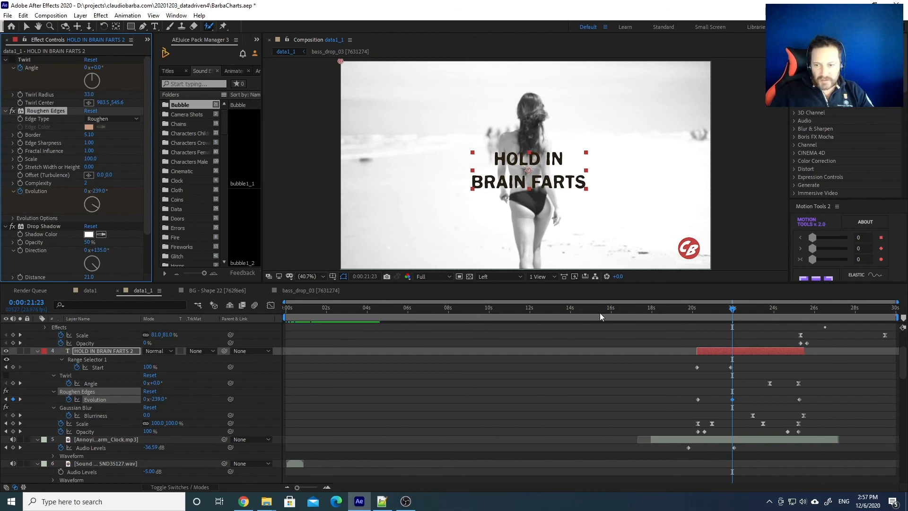
drag(701, 313, 727, 308)
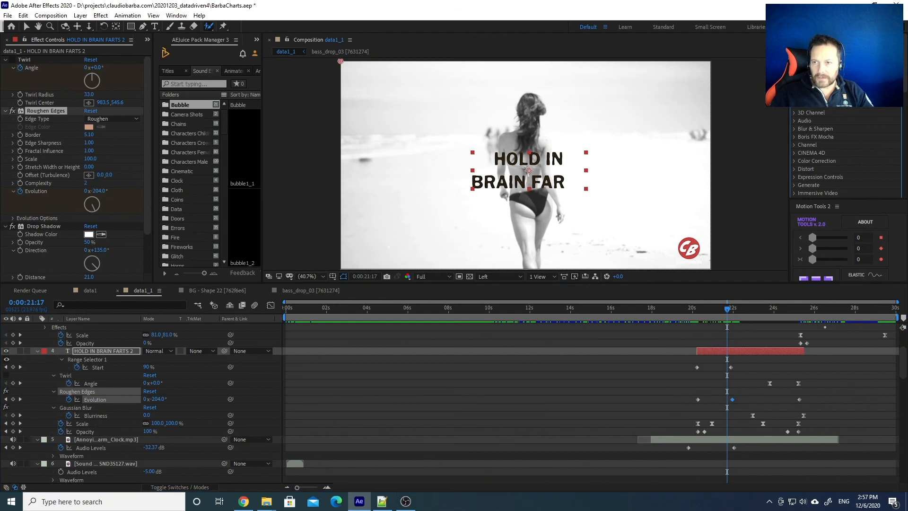
Search 'type' in Effects & Presets and collapse Roughen Edges, Twirl, Drop Shadow and Gaussian Blur
text(type)
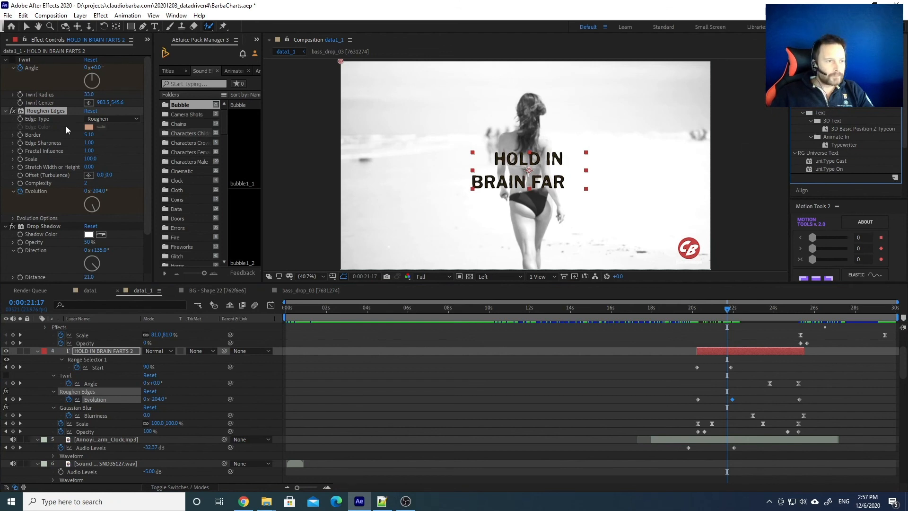
click(6, 111)
click(4, 60)
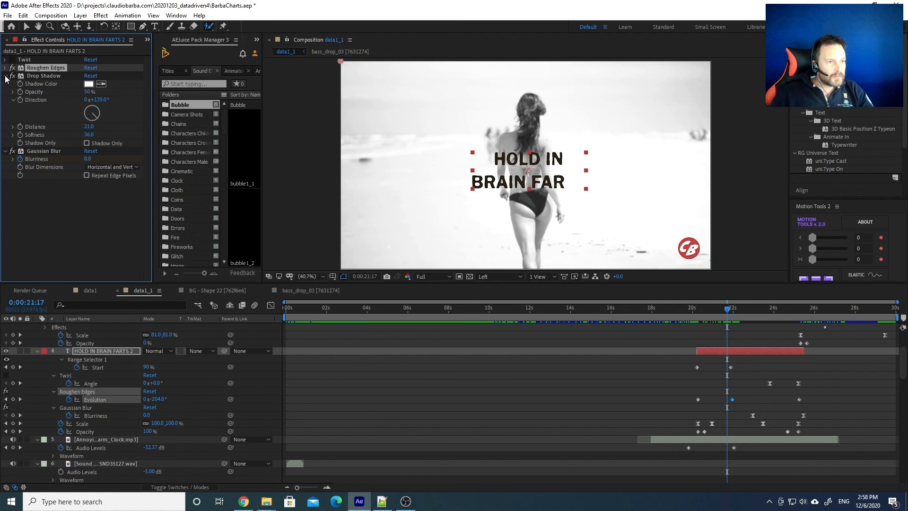
click(5, 76)
click(5, 84)
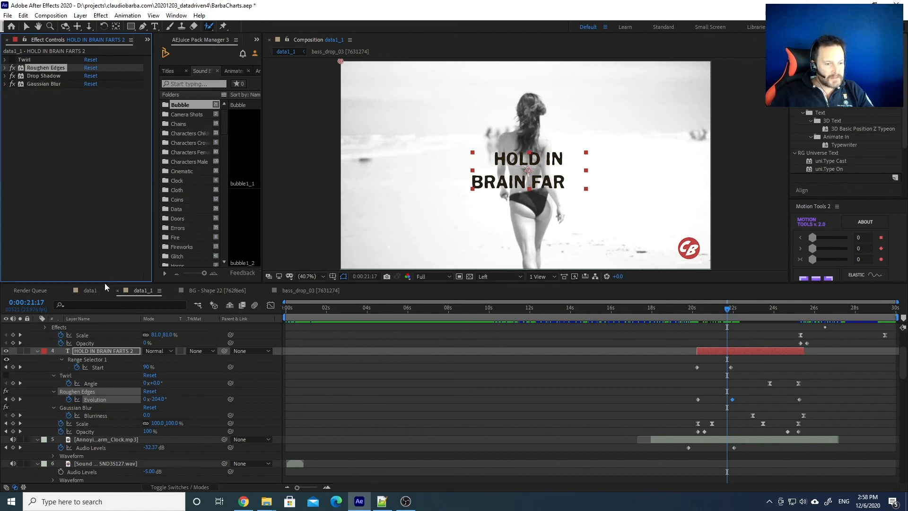
click(97, 350)
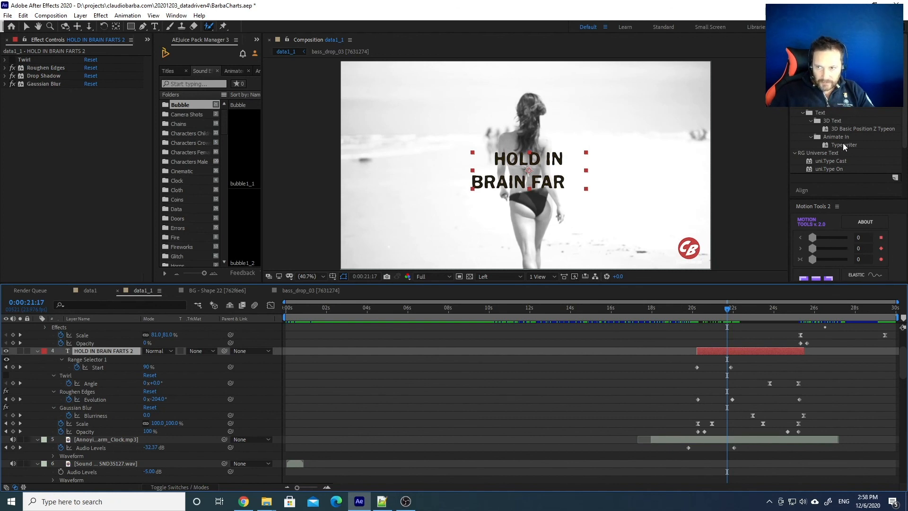
Push the later Range Selector 1 Start keyframe right so the type-on reveal ends later
click(85, 359)
click(92, 368)
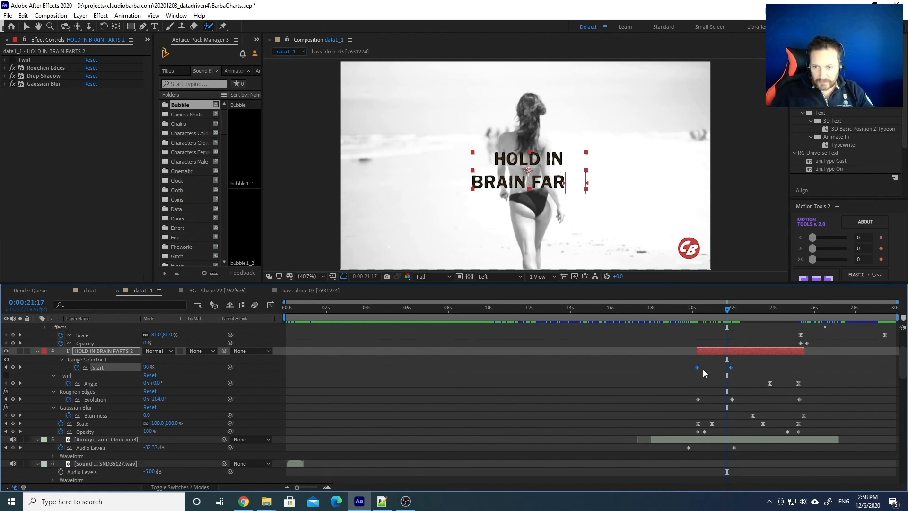
drag(744, 368, 690, 366)
mouse_move(699, 311)
mouse_down()
mouse_move(733, 310)
mouse_move(706, 310)
mouse_up()
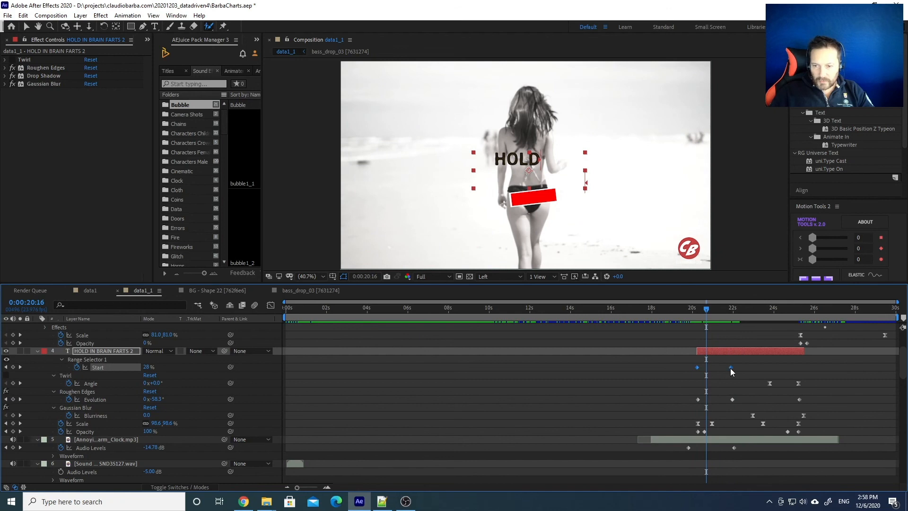
drag(732, 368, 758, 369)
Scrub and play back the 'HOLD IN BRAIN FARTS' reveal through to its blur-out
drag(698, 308, 713, 311)
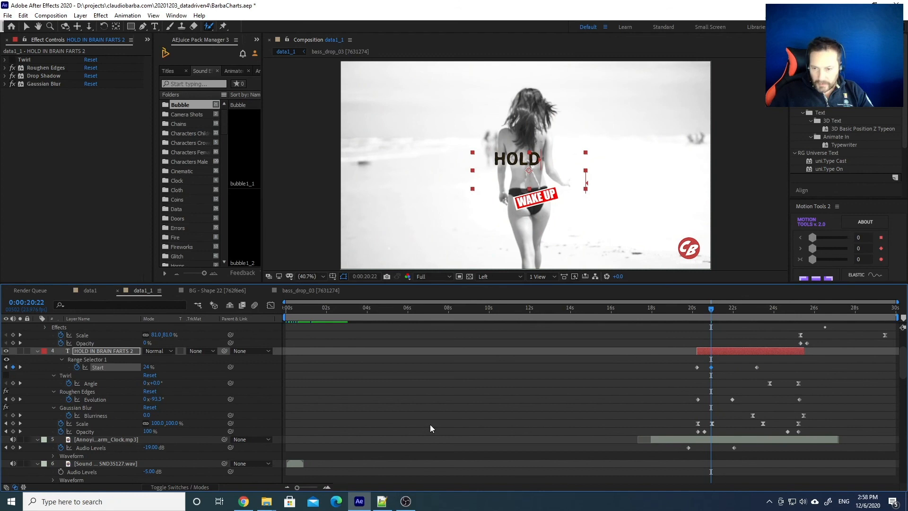
drag(711, 310, 715, 312)
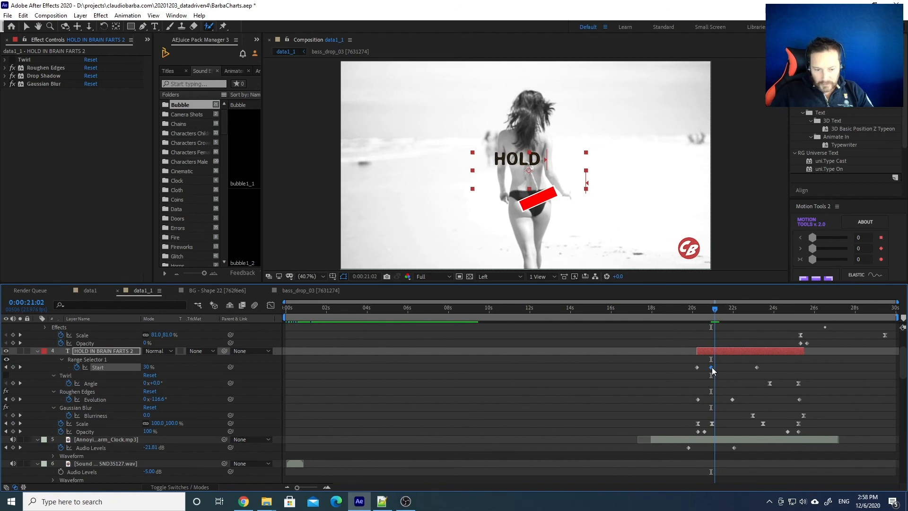
drag(718, 302, 686, 310)
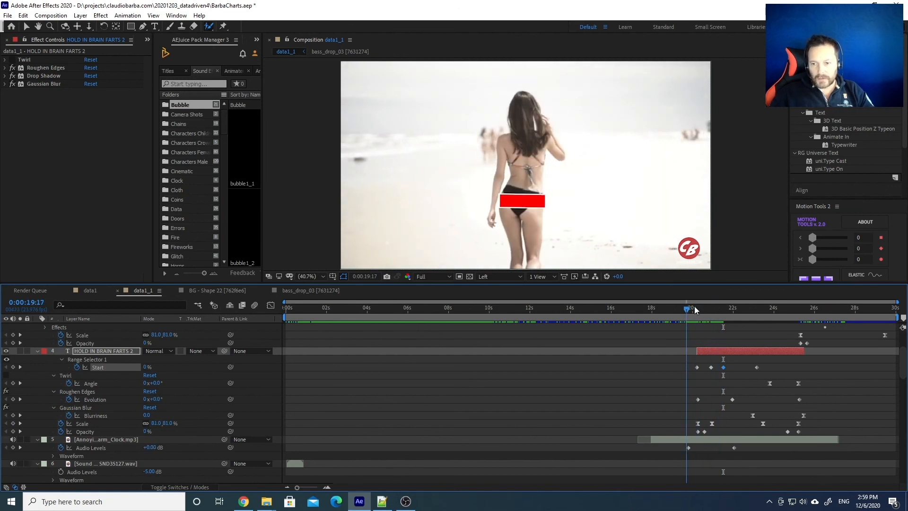
click(692, 310)
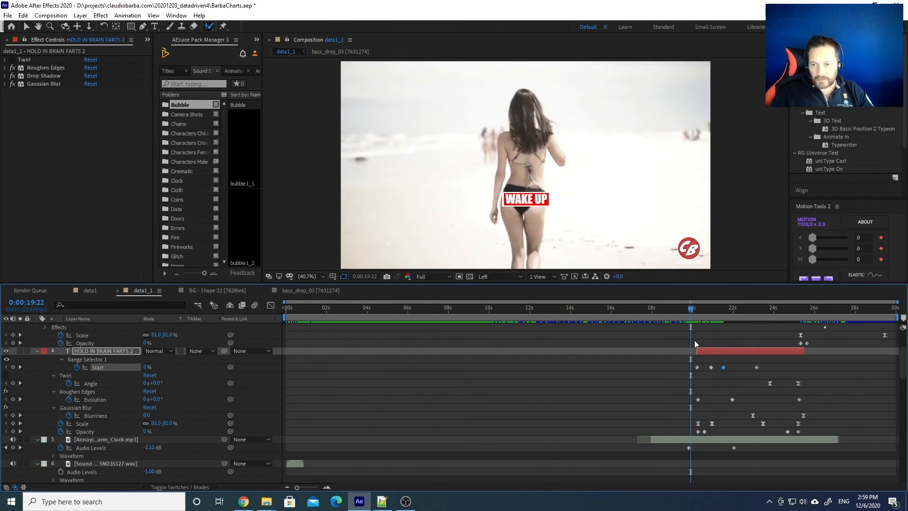
key(space)
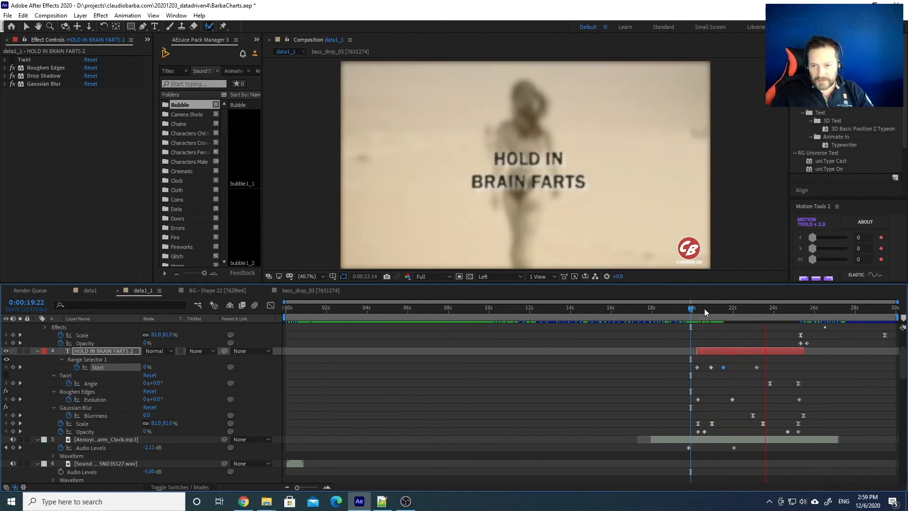
click(706, 309)
drag(709, 310, 767, 312)
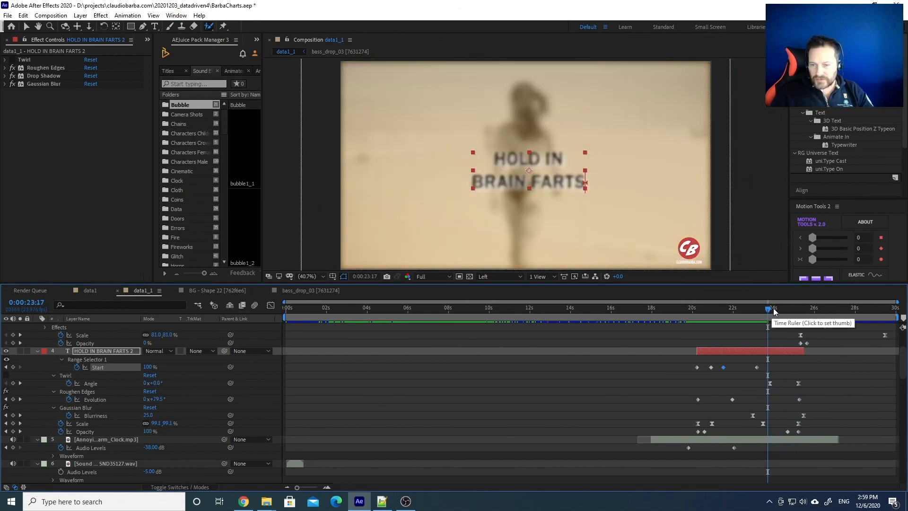